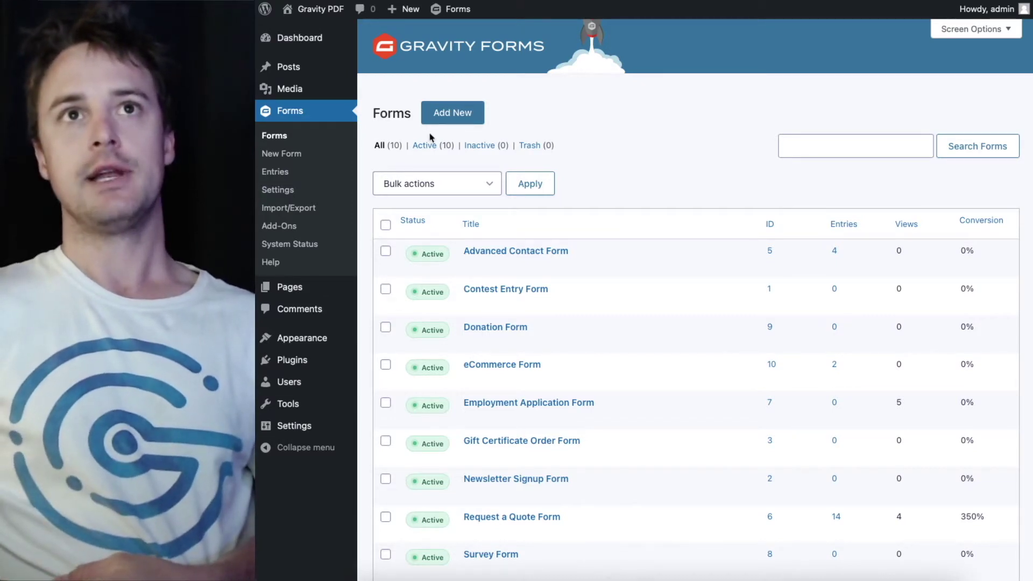
Add a new form from the Forms page and title it 'Columns'
{"action": "left_click", "coordinate": [459, 114]}
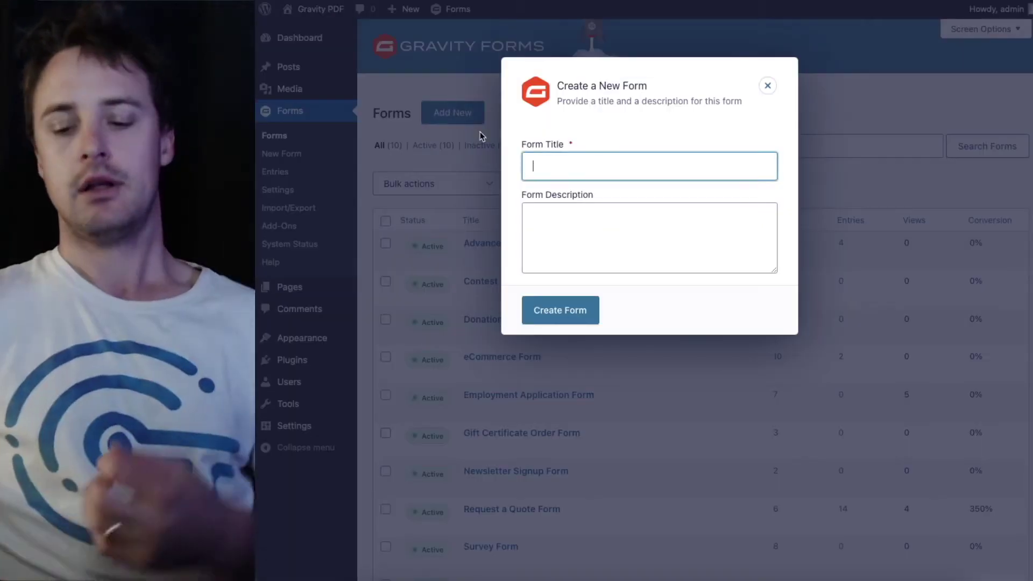
{"action": "key", "text": "Return"}
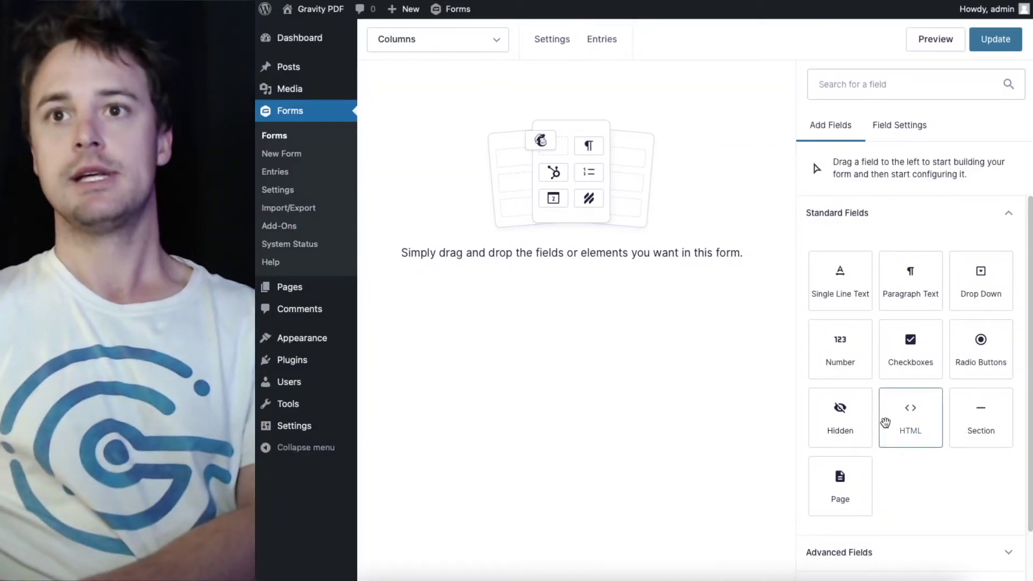
Add a Single Line Text field and relabel it 'Name'
{"action": "left_click", "coordinate": [845, 292]}
{"action": "left_click", "coordinate": [628, 175]}
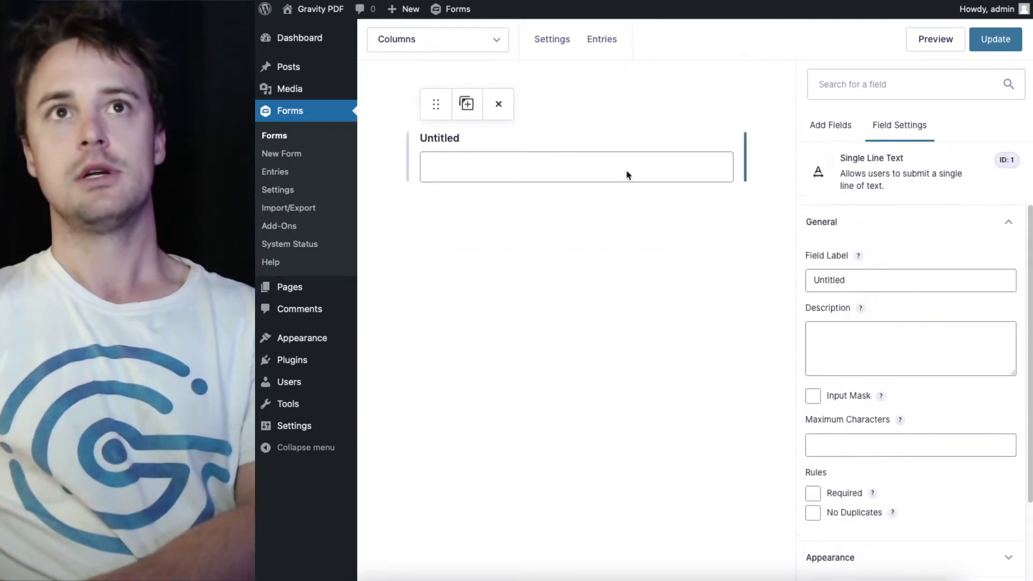
{"action": "left_click_drag", "start_coordinate": [888, 272], "coordinate": [771, 270]}
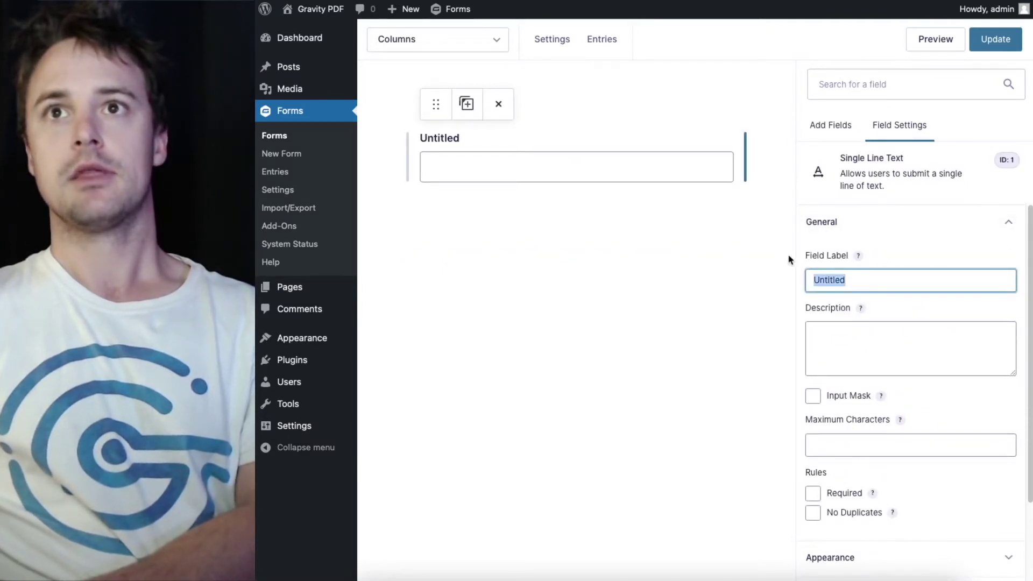
{"action": "type", "text": "Name"}
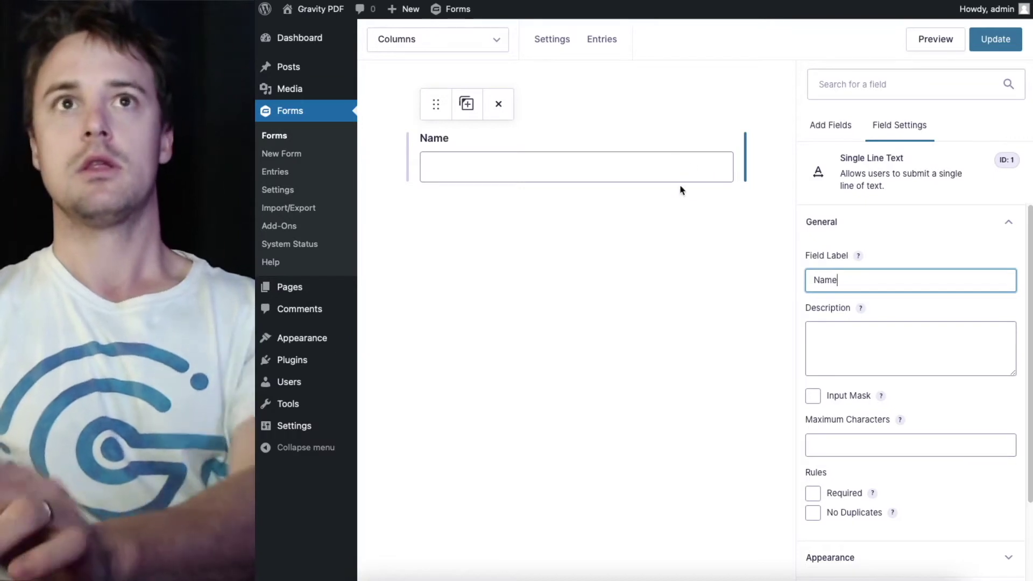
Duplicate the Name field, place the copy beside it, and relabel the copy 'Age'
{"action": "left_click", "coordinate": [468, 106]}
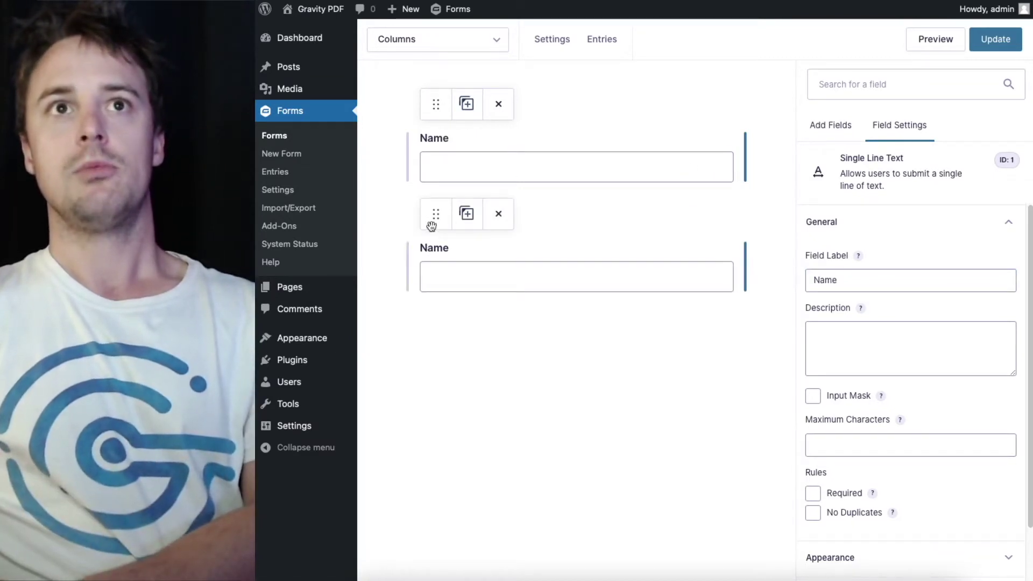
{"action": "left_click_drag", "start_coordinate": [435, 214], "coordinate": [740, 145]}
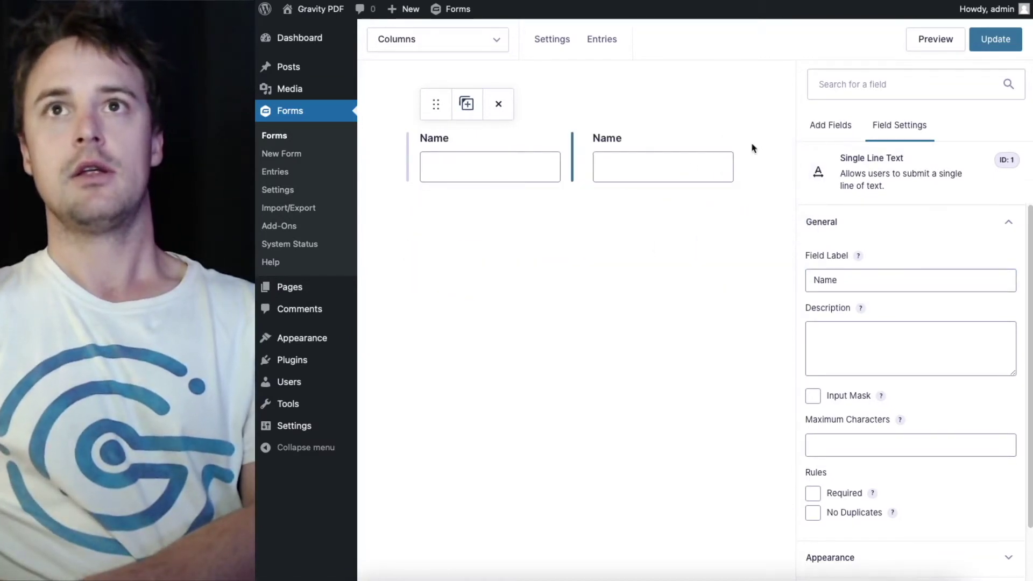
{"action": "left_click", "coordinate": [599, 144]}
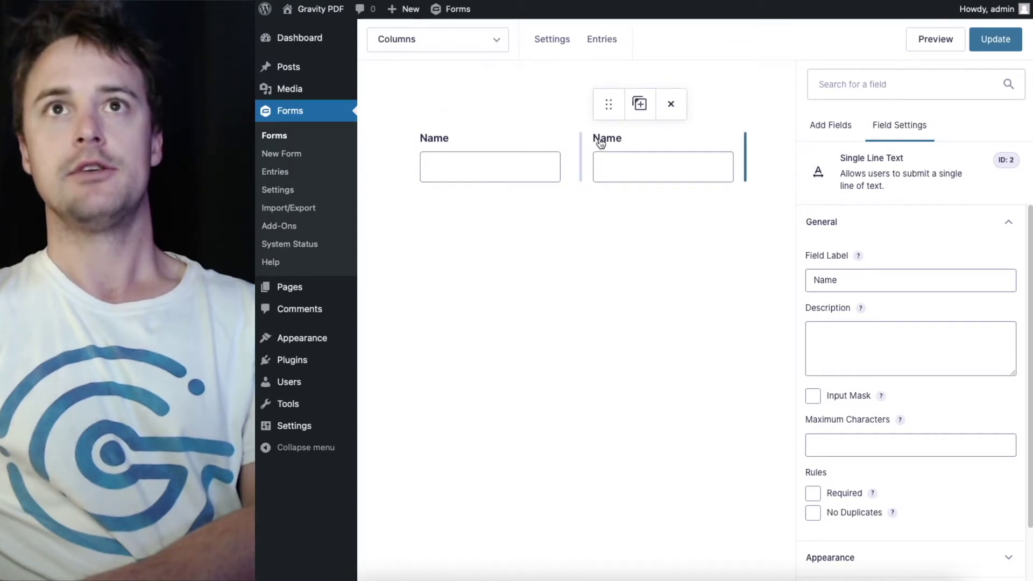
{"action": "double_click", "coordinate": [867, 282]}
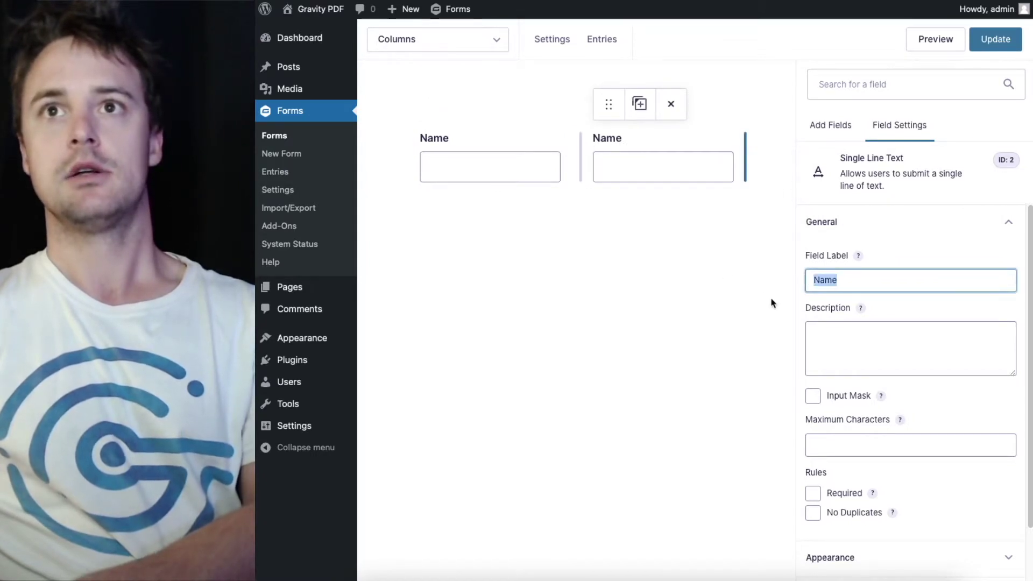
{"action": "key", "text": "BackSpace"}
{"action": "type", "text": "Age"}
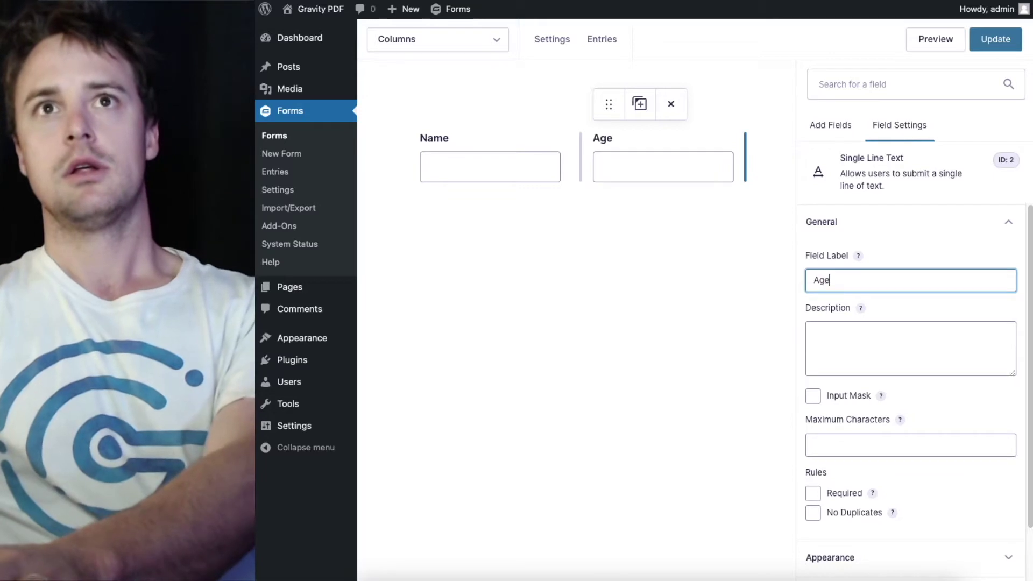
{"action": "left_click", "coordinate": [708, 324]}
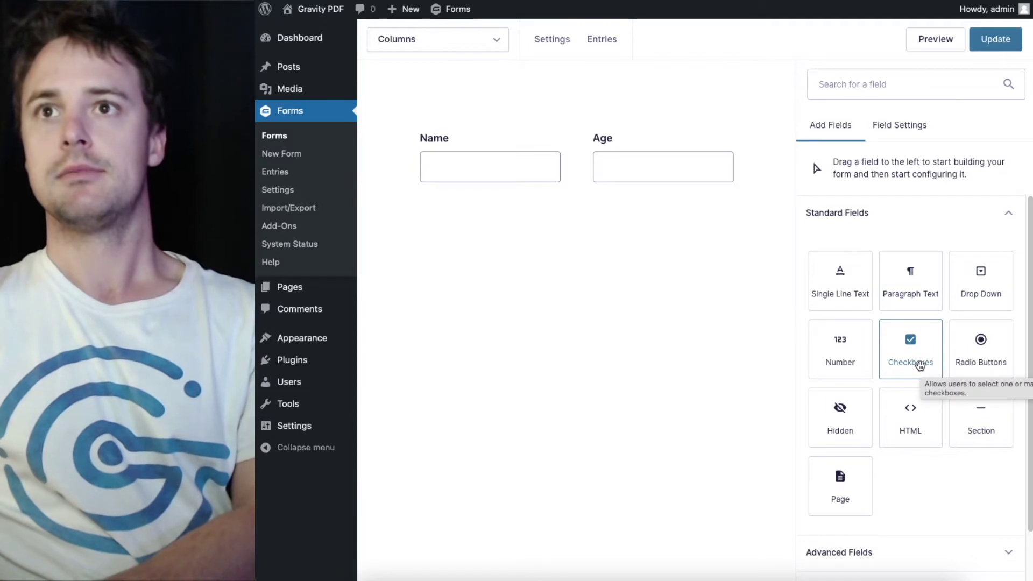
Add three Checkboxes fields side by side in a row below Name and Age
{"action": "left_click_drag", "start_coordinate": [919, 365], "coordinate": [544, 262]}
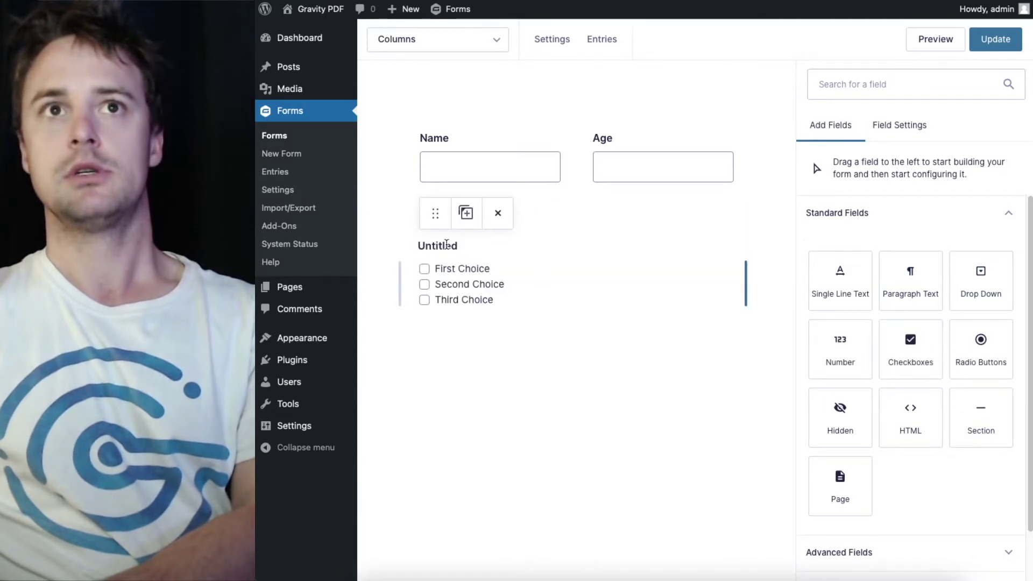
{"action": "left_click_drag", "start_coordinate": [911, 345], "coordinate": [750, 280]}
{"action": "left_click_drag", "start_coordinate": [911, 344], "coordinate": [764, 272]}
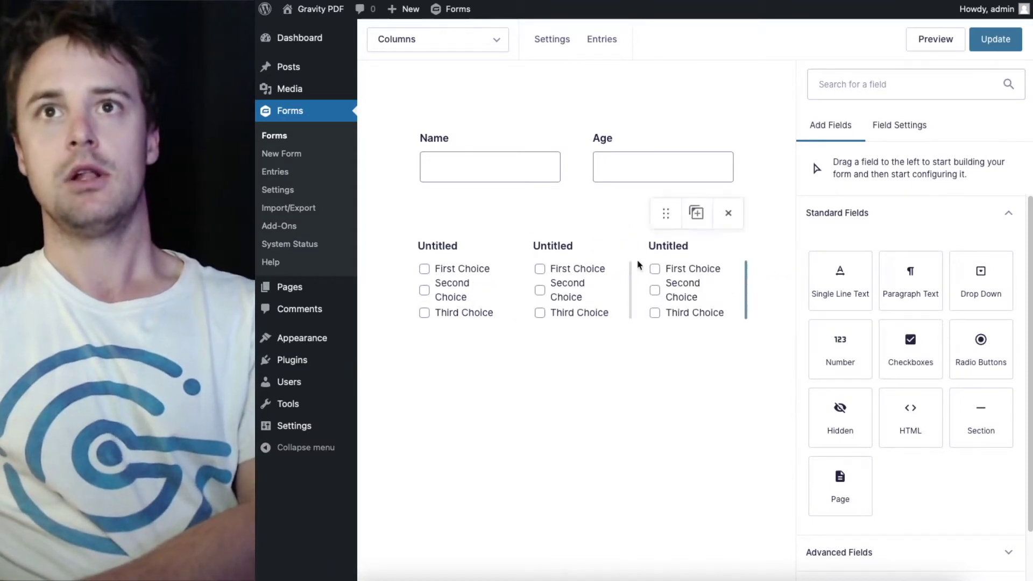
Label the three checkbox fields Checkbox1, Checkbox2 and Checkbox3
{"action": "left_click", "coordinate": [451, 272]}
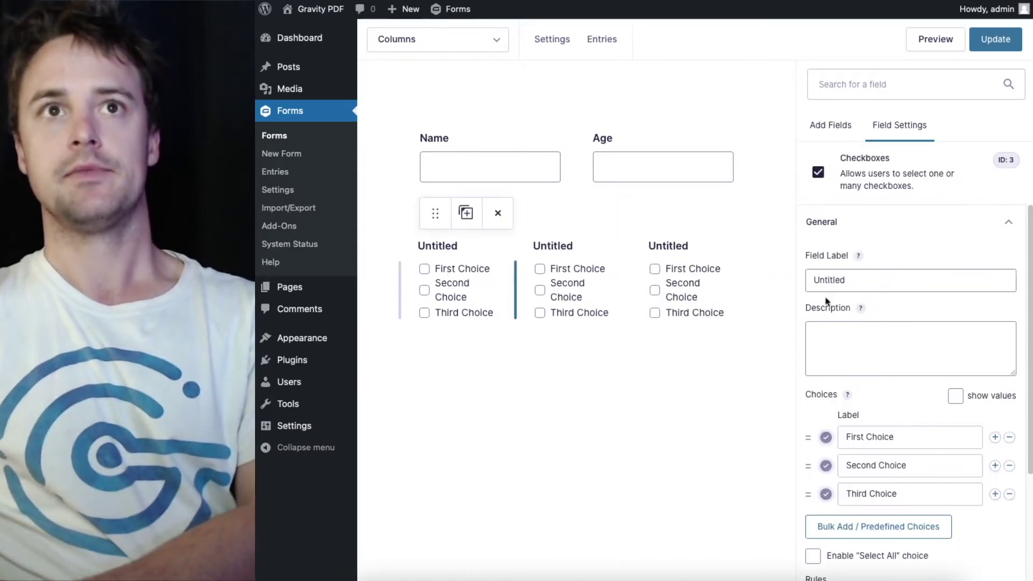
{"action": "double_click", "coordinate": [893, 276]}
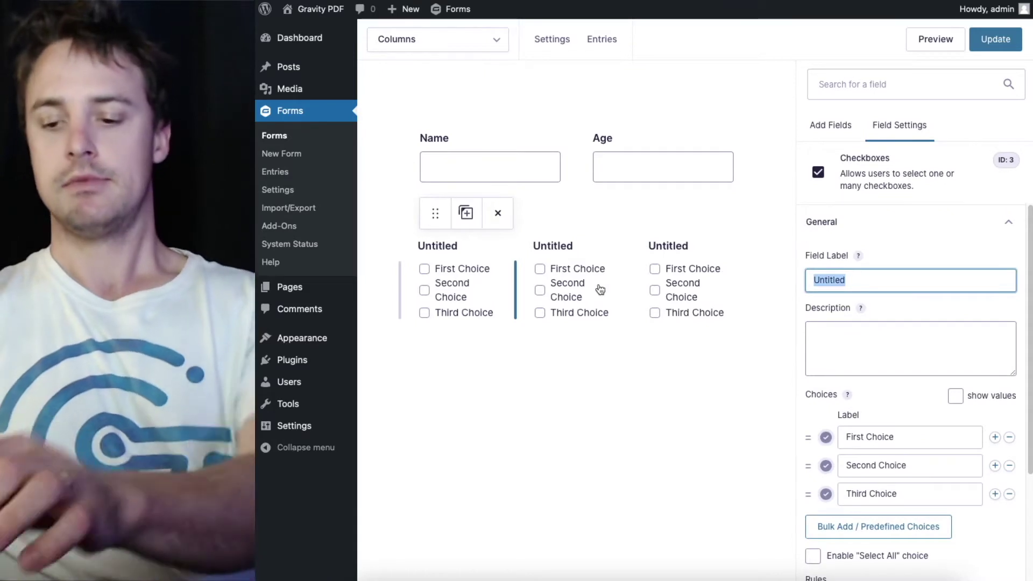
{"action": "type", "text": "Checkbox1"}
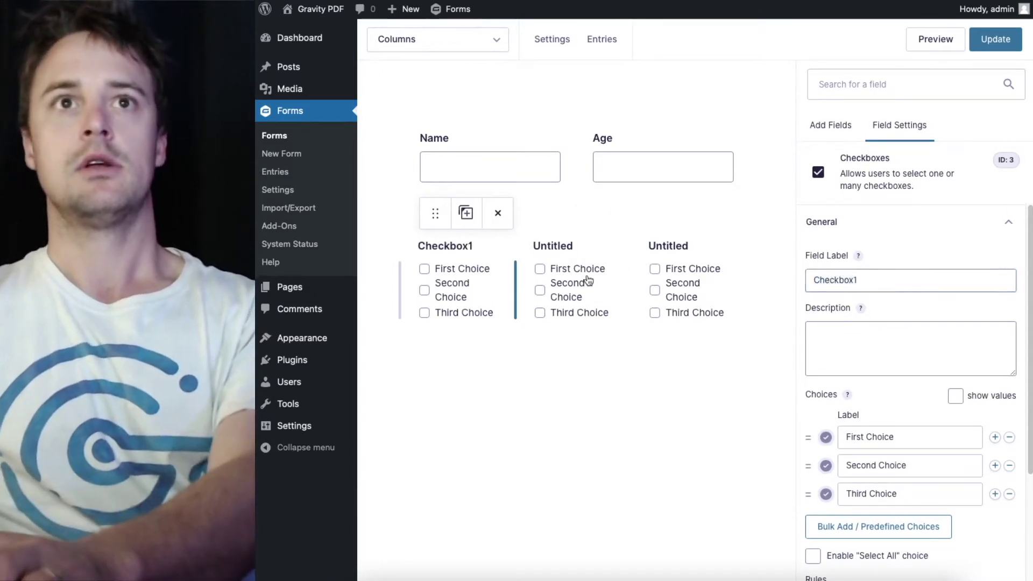
{"action": "left_click", "coordinate": [588, 286]}
{"action": "double_click", "coordinate": [868, 279]}
{"action": "type", "text": "Checkbox2"}
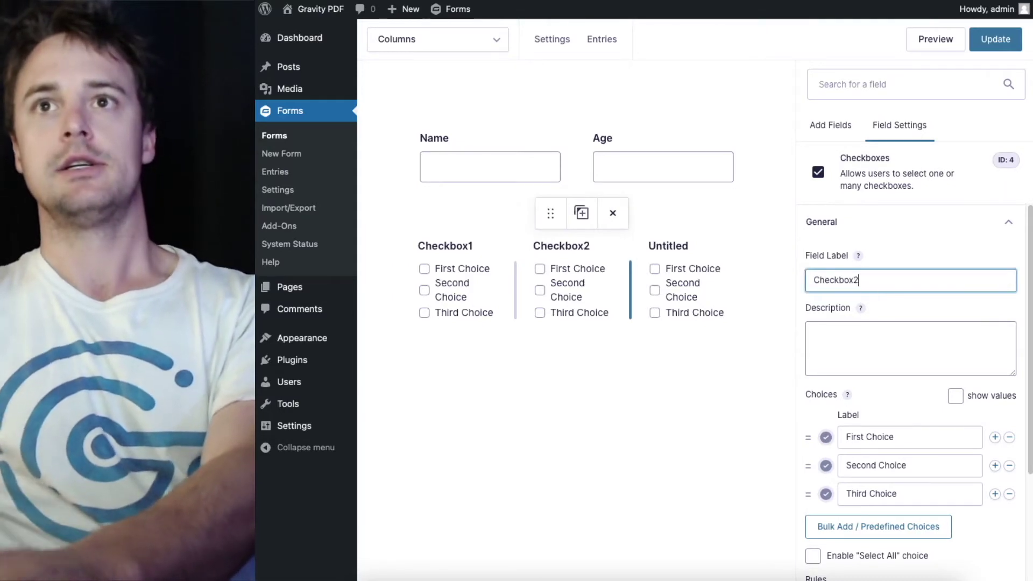
{"action": "left_click", "coordinate": [708, 275]}
{"action": "double_click", "coordinate": [878, 278]}
{"action": "type", "text": "Checkbox1"}
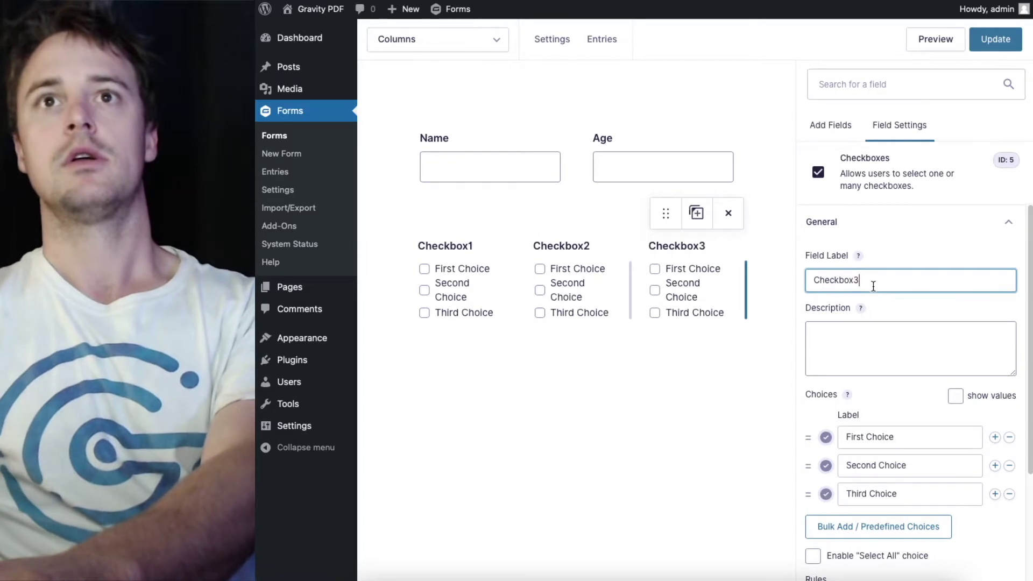
{"action": "left_click", "coordinate": [666, 401]}
Add Date, Time and Phone fields from Advanced Fields in a new row, plus a Checkboxes field beside Phone
{"action": "left_click", "coordinate": [904, 498]}
{"action": "scroll", "coordinate": [926, 377], "scroll_direction": "down", "scroll_amount": 2}
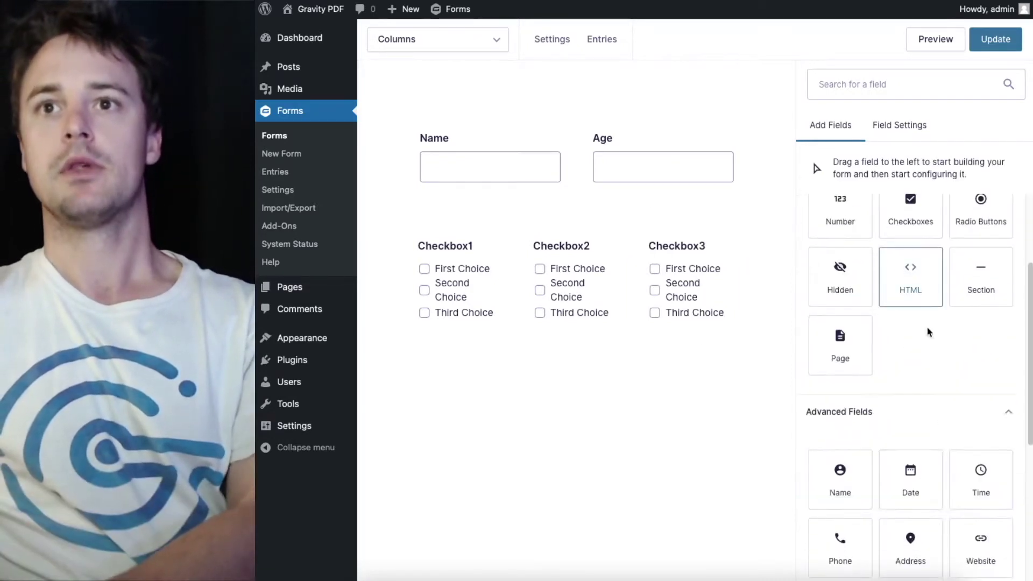
{"action": "scroll", "coordinate": [930, 330], "scroll_direction": "down", "scroll_amount": 2}
{"action": "left_click_drag", "start_coordinate": [911, 371], "coordinate": [414, 373]}
{"action": "left_click_drag", "start_coordinate": [985, 380], "coordinate": [598, 383]}
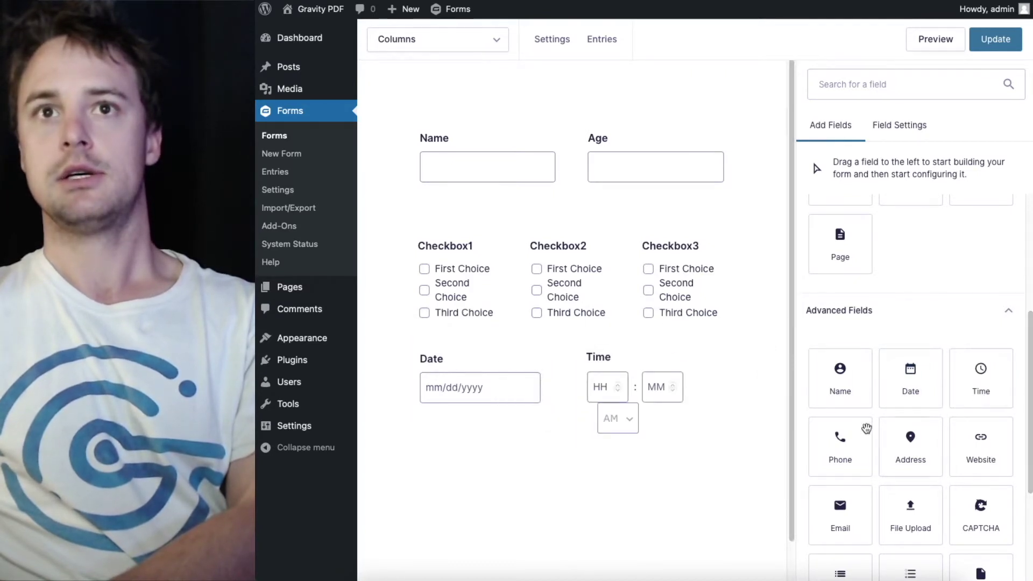
{"action": "scroll", "coordinate": [855, 444], "scroll_direction": "down", "scroll_amount": 2}
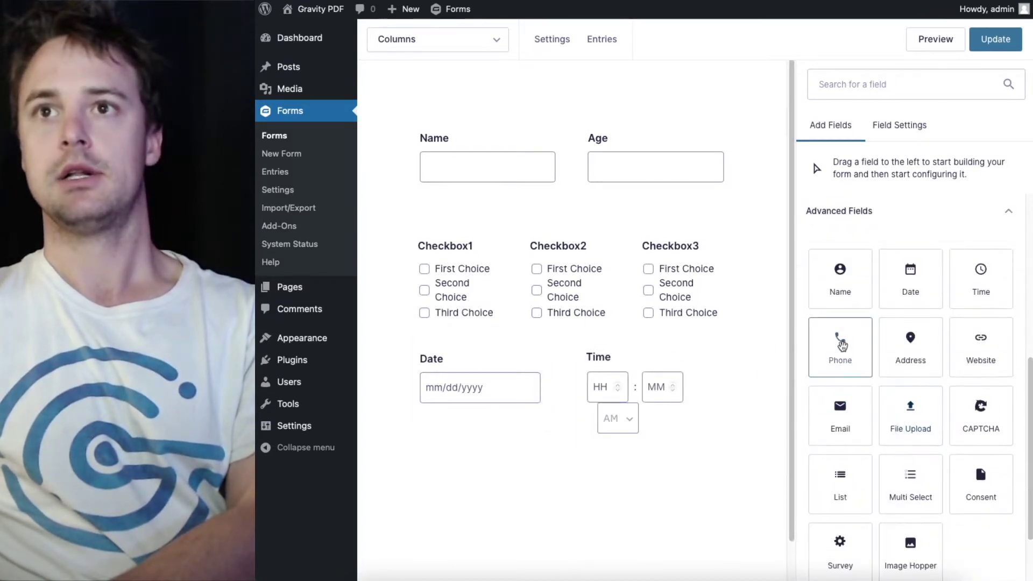
{"action": "left_click_drag", "start_coordinate": [843, 355], "coordinate": [700, 396]}
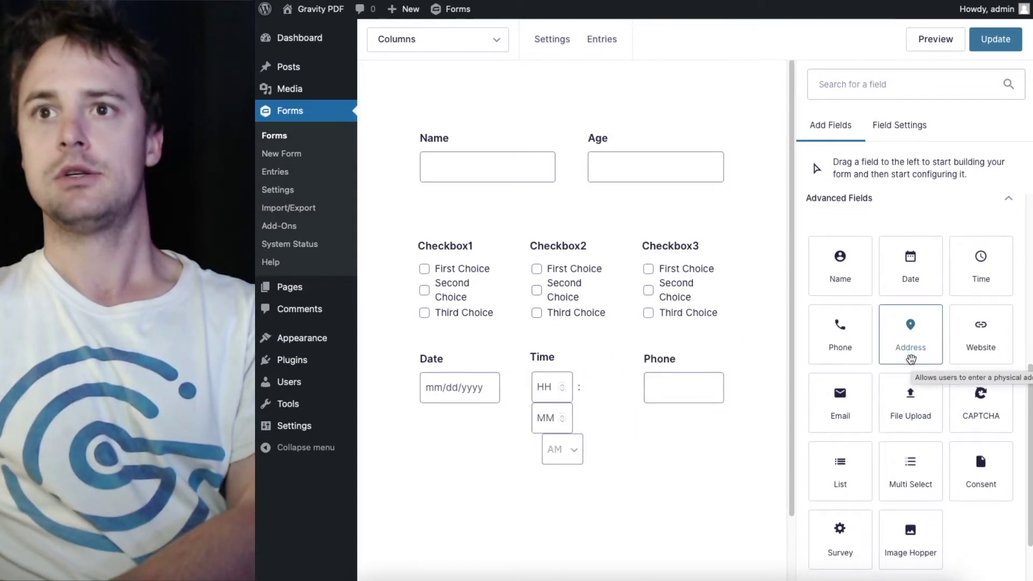
{"action": "scroll", "coordinate": [976, 451], "scroll_direction": "down", "scroll_amount": 1}
{"action": "scroll", "coordinate": [975, 400], "scroll_direction": "up", "scroll_amount": 5}
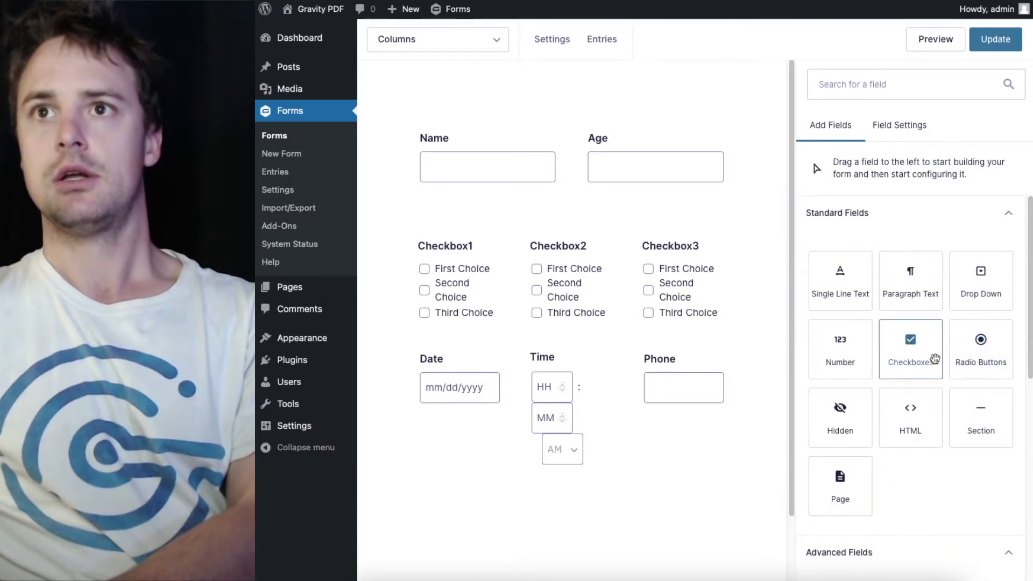
{"action": "left_click_drag", "start_coordinate": [922, 365], "coordinate": [736, 385]}
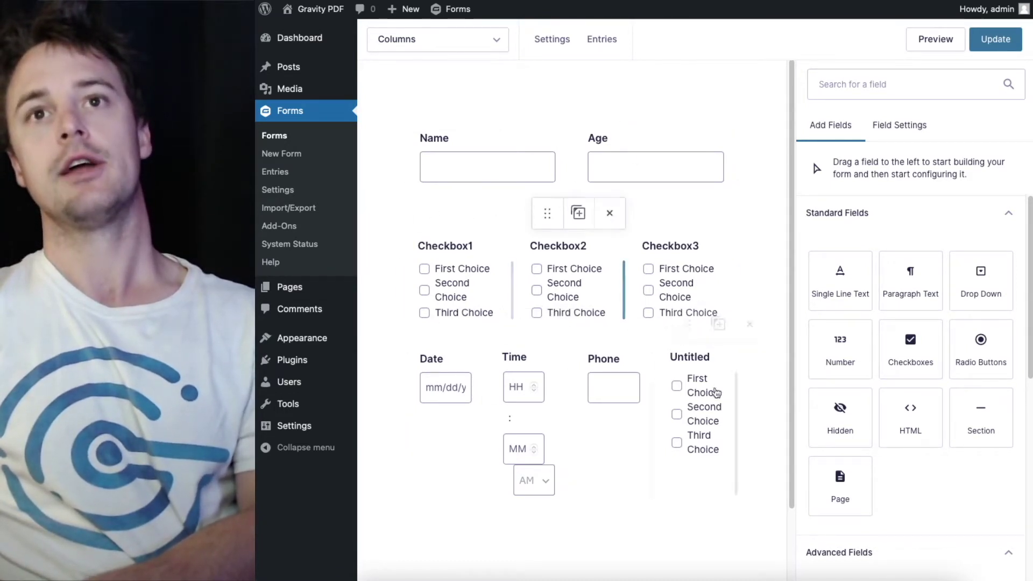
Cut the new checkbox field down to one choice and label it 'Consent'
{"action": "left_click", "coordinate": [714, 405]}
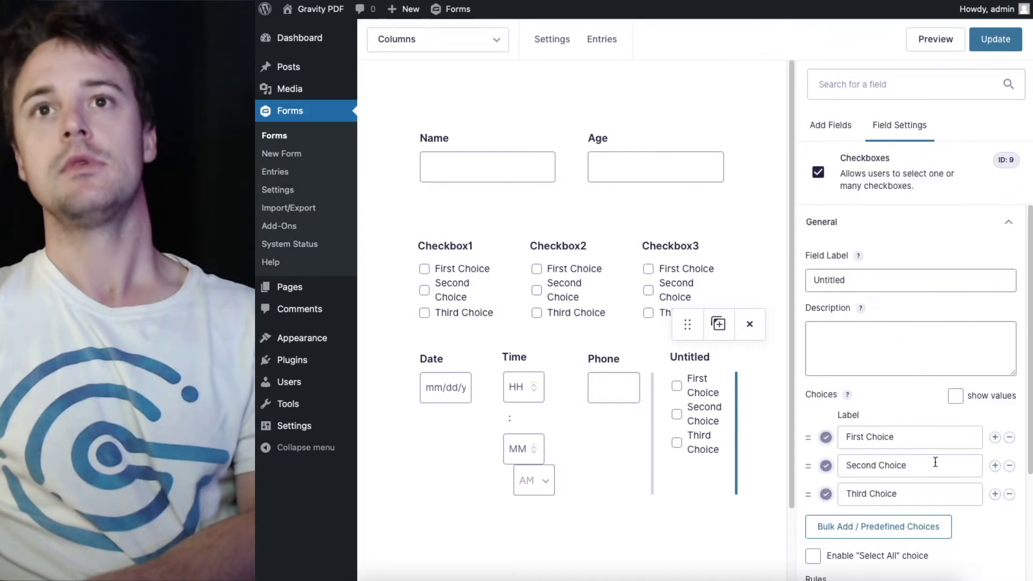
{"action": "left_click", "coordinate": [1010, 494]}
{"action": "left_click", "coordinate": [1009, 466]}
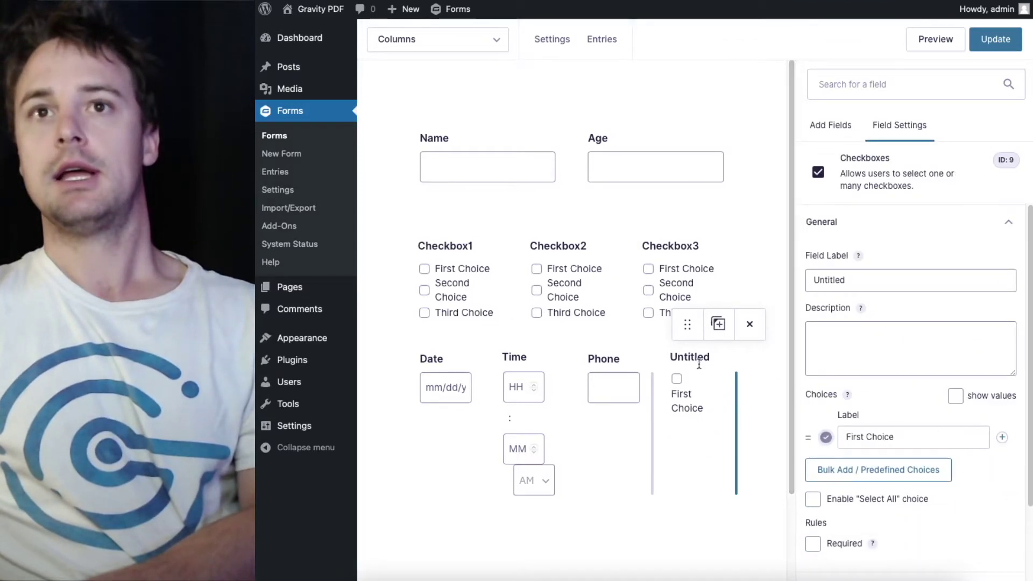
{"action": "double_click", "coordinate": [870, 281]}
{"action": "type", "text": "Consent"}
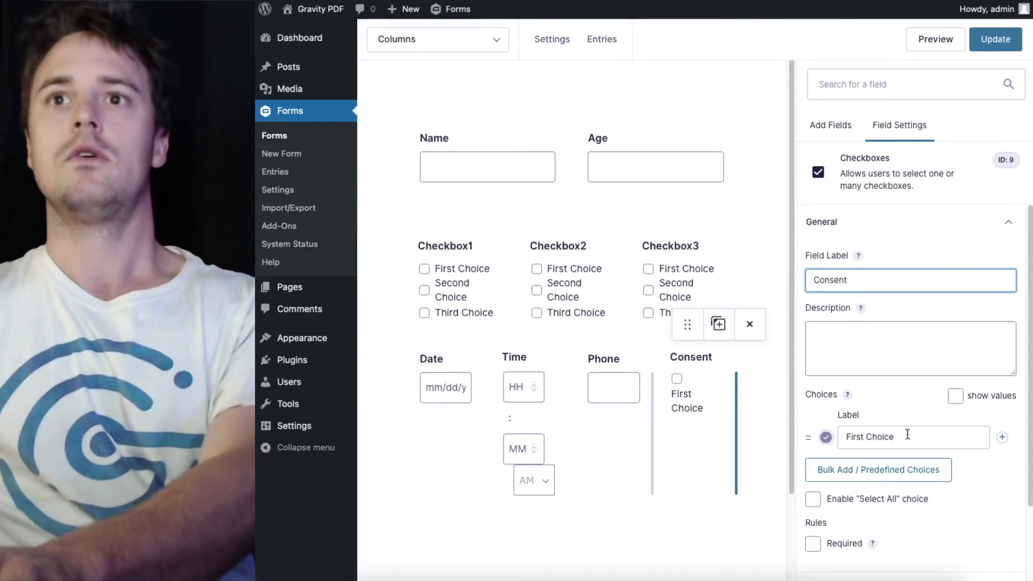
Change its only choice to read 'I consent to my data being stored'
{"action": "triple_click", "coordinate": [904, 437]}
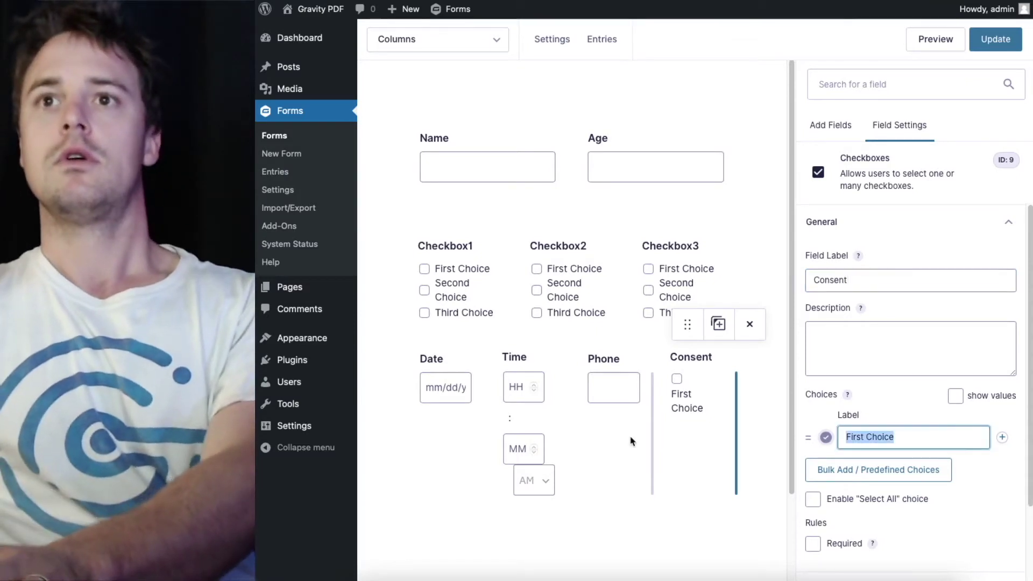
{"action": "key", "text": "BackSpace"}
{"action": "type", "text": "I ce"}
{"action": "key", "text": "BackSpace"}
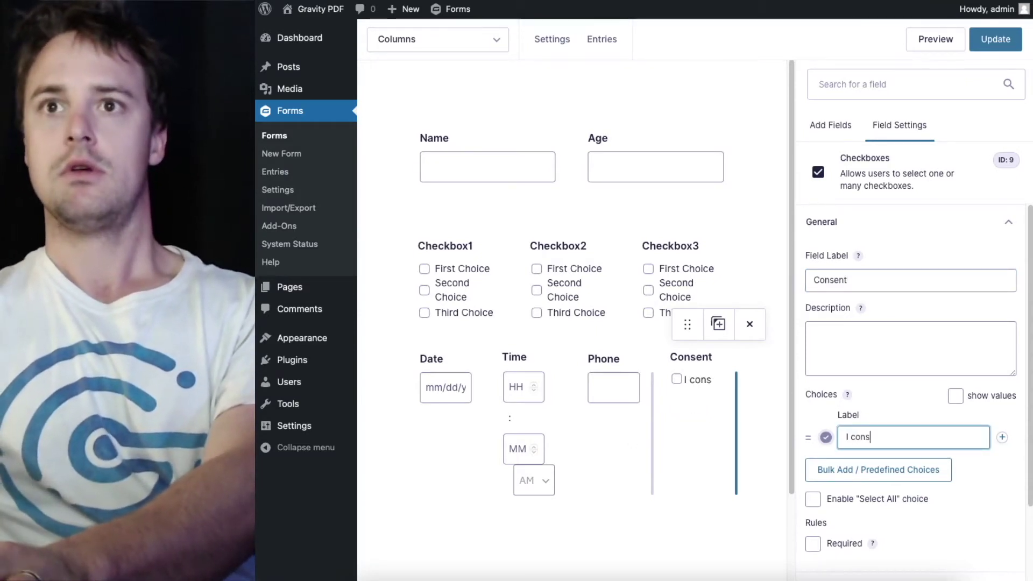
{"action": "type", "text": "onsent to my"}
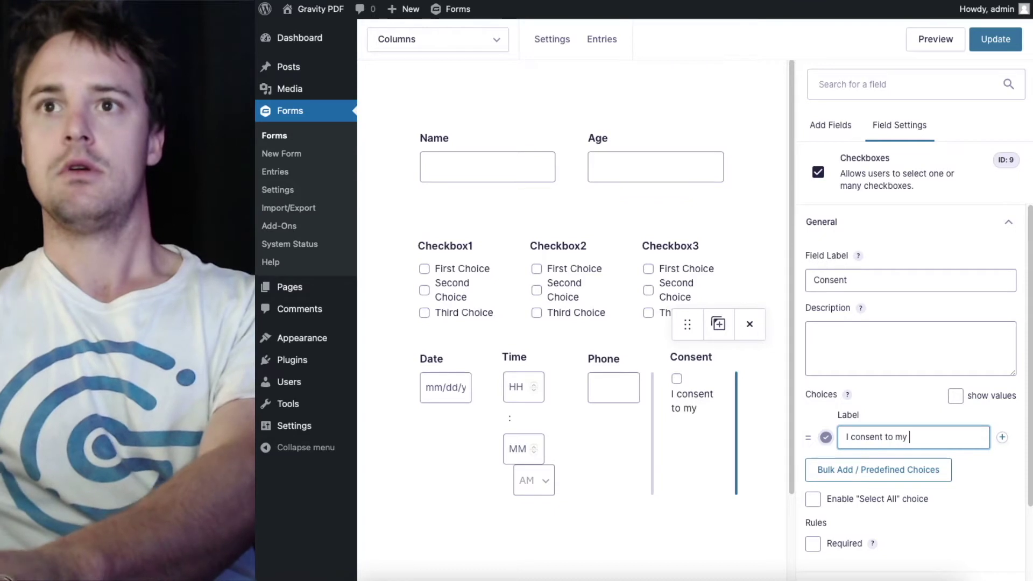
{"action": "type", "text": " data being s"}
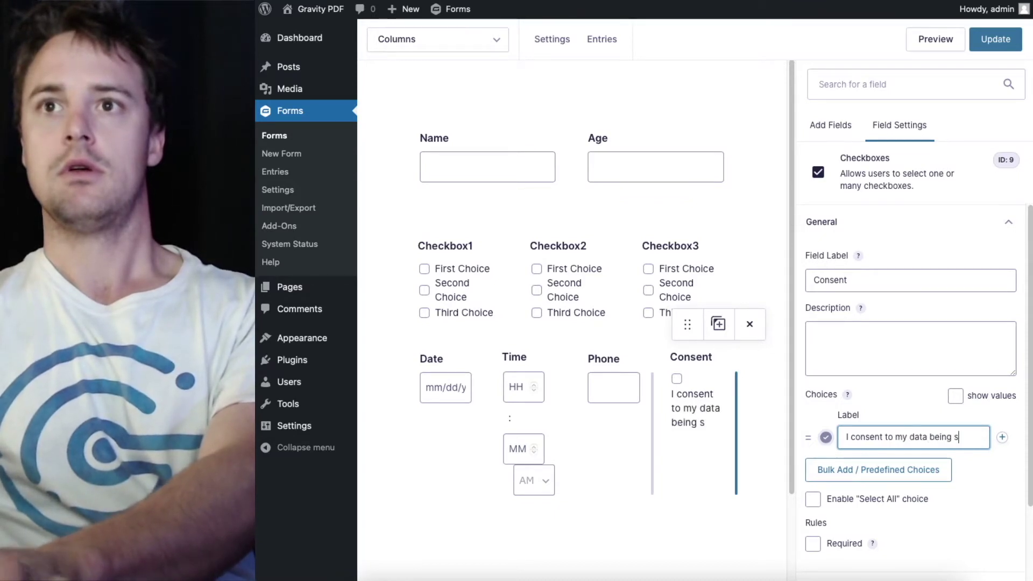
{"action": "type", "text": "tored"}
{"action": "left_click", "coordinate": [776, 386]}
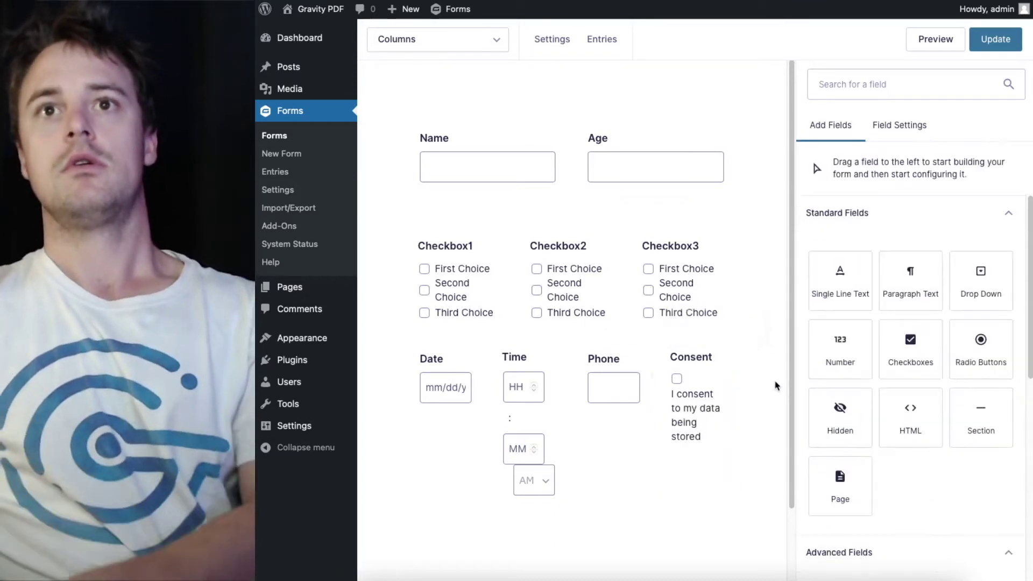
Add a Consent field with the description 'Agreement text here' at the end of the form
{"action": "scroll", "coordinate": [934, 484], "scroll_direction": "down", "scroll_amount": 3}
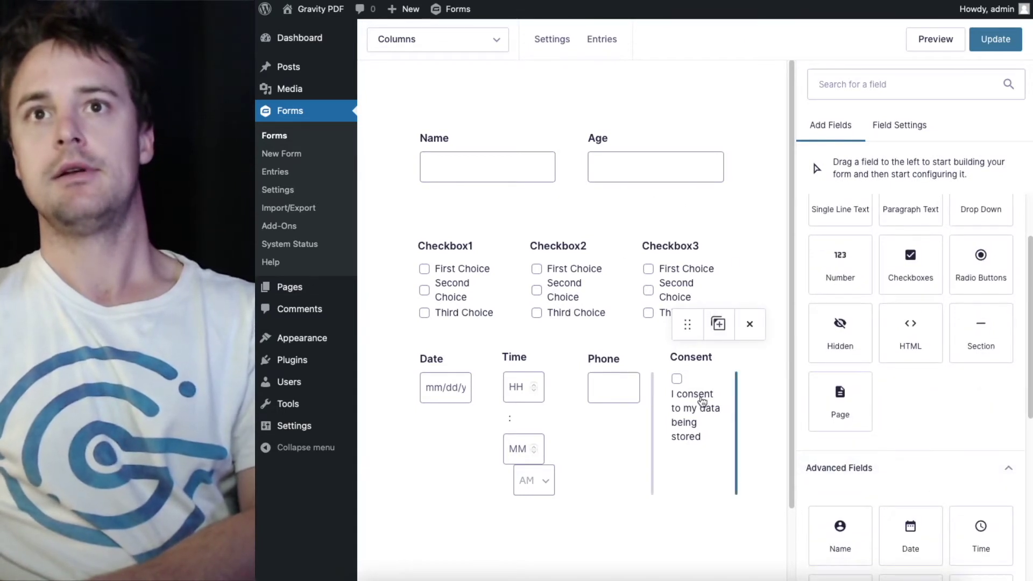
{"action": "scroll", "coordinate": [930, 471], "scroll_direction": "down", "scroll_amount": 3}
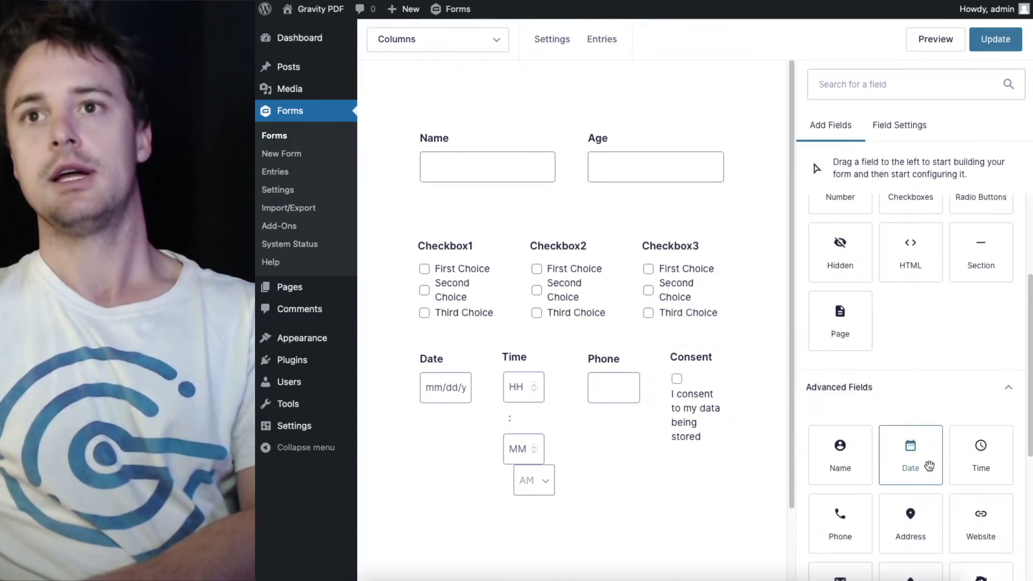
{"action": "scroll", "coordinate": [930, 466], "scroll_direction": "down", "scroll_amount": 6}
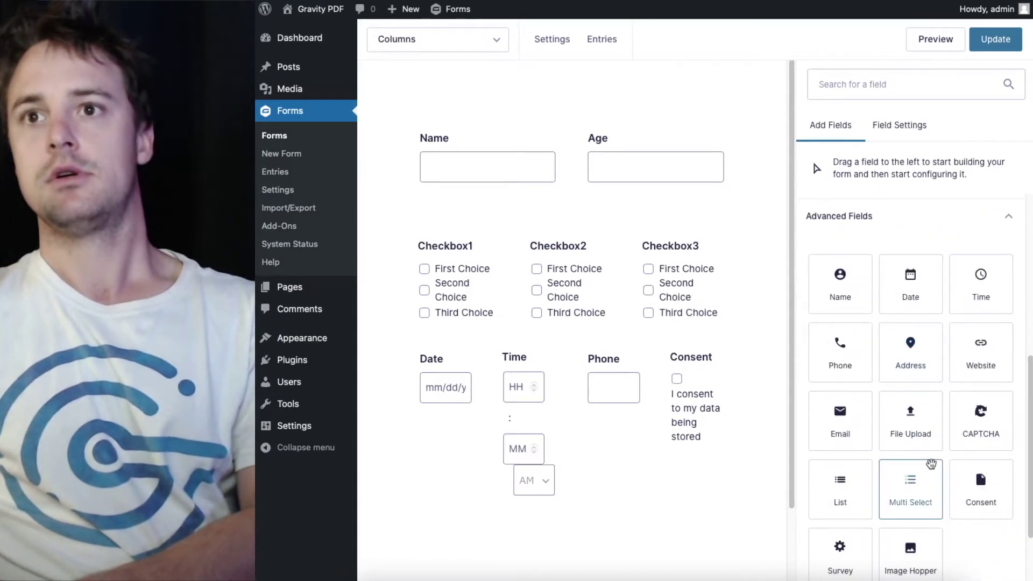
{"action": "scroll", "coordinate": [931, 464], "scroll_direction": "up", "scroll_amount": 8}
{"action": "left_click", "coordinate": [873, 77]}
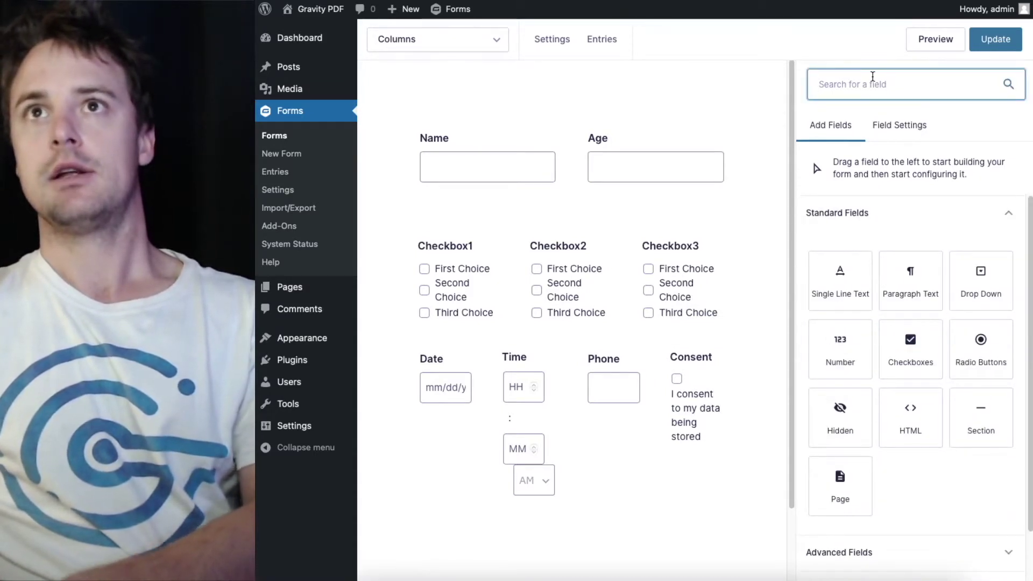
{"action": "type", "text": "con"}
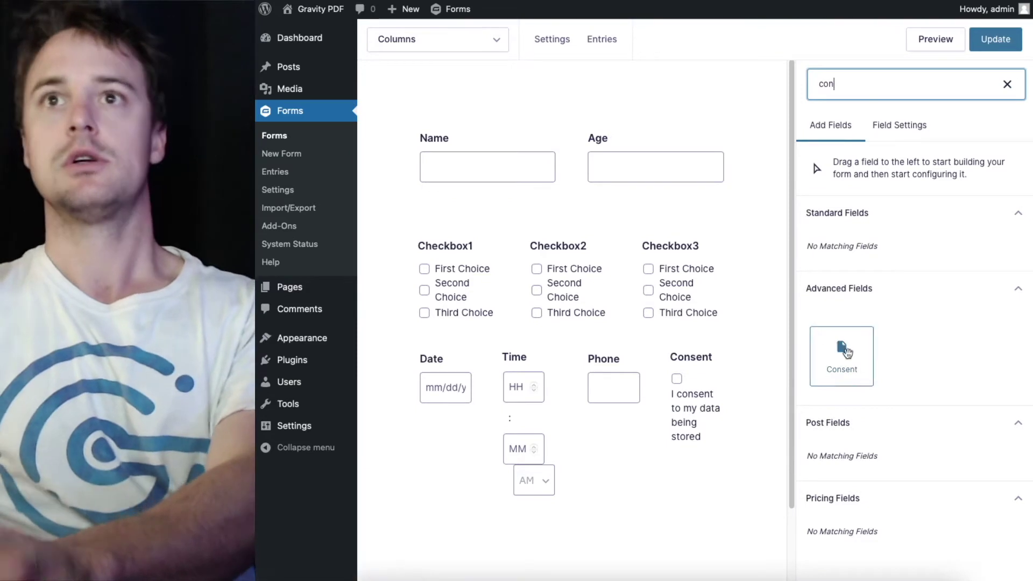
{"action": "left_click", "coordinate": [846, 352]}
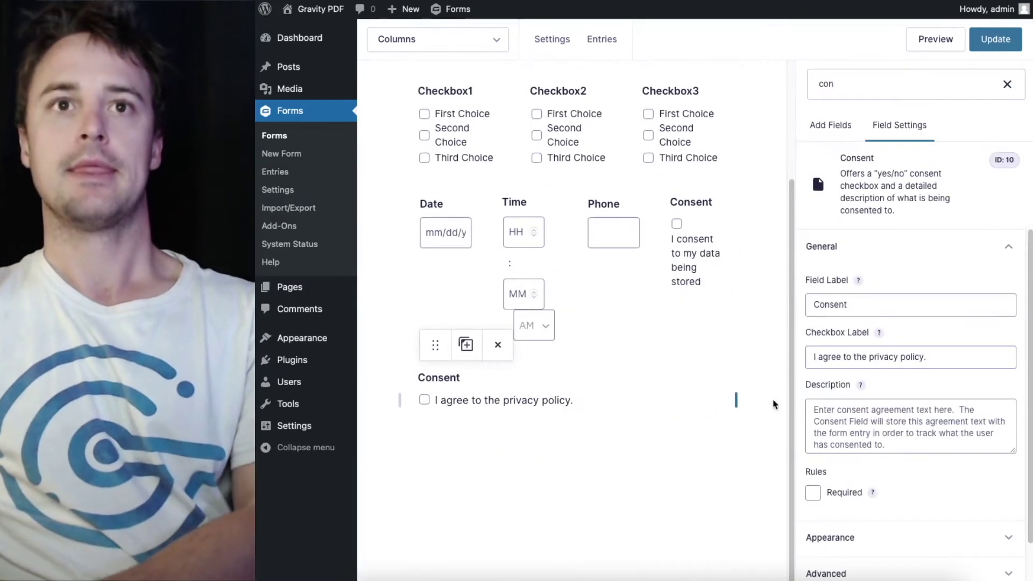
{"action": "left_click", "coordinate": [861, 415]}
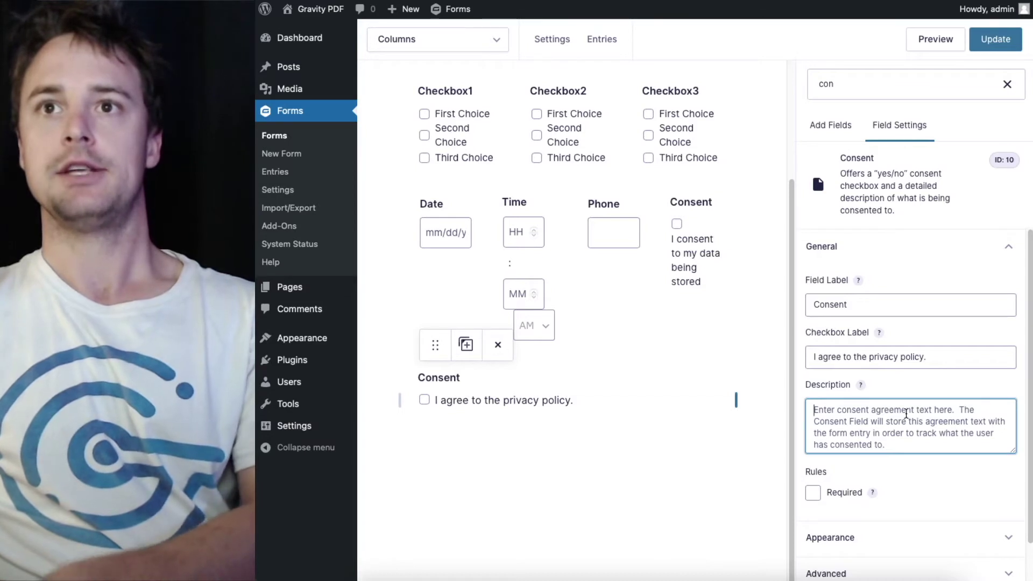
{"action": "type", "text": "Agree"}
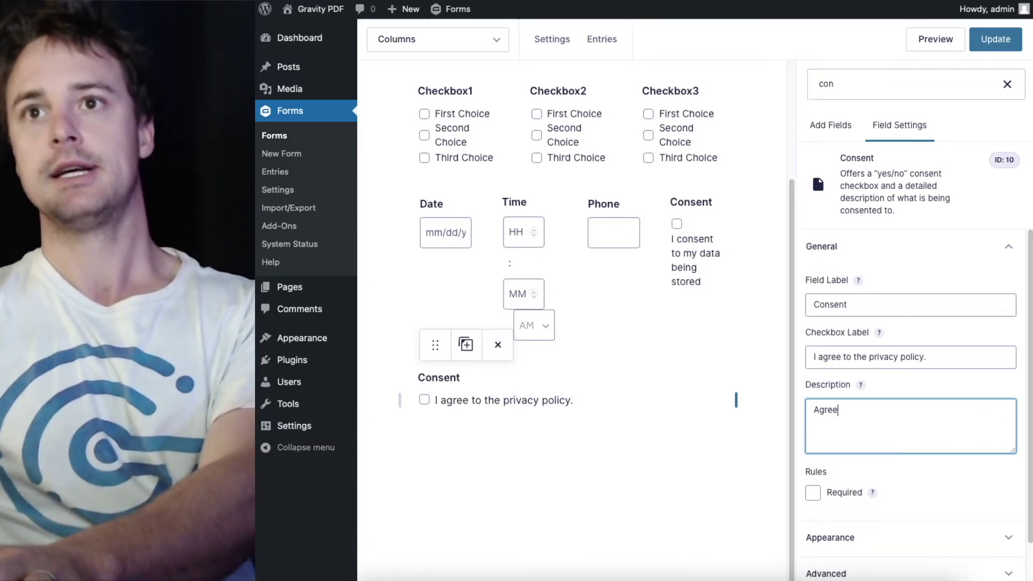
{"action": "type", "text": "ment text here"}
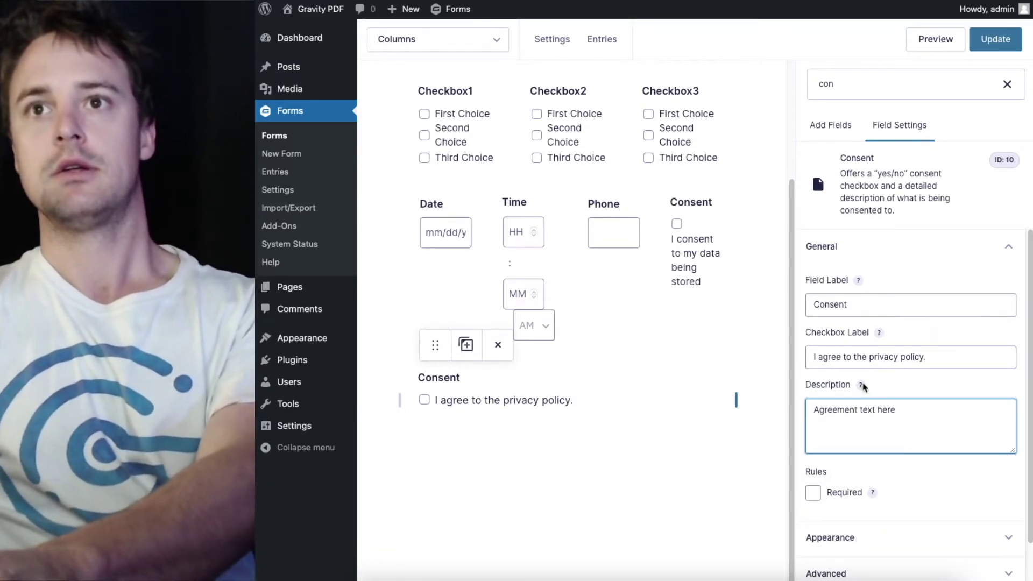
{"action": "left_click", "coordinate": [886, 364]}
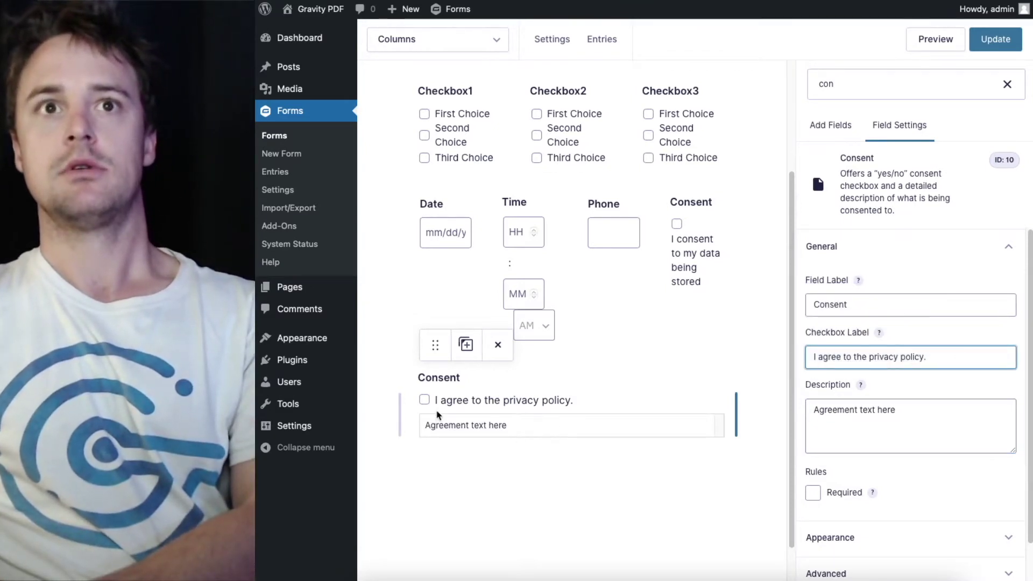
Duplicate the Consent field, clear the first copy's description, and drag it toward the Phone row
{"action": "left_click", "coordinate": [466, 346]}
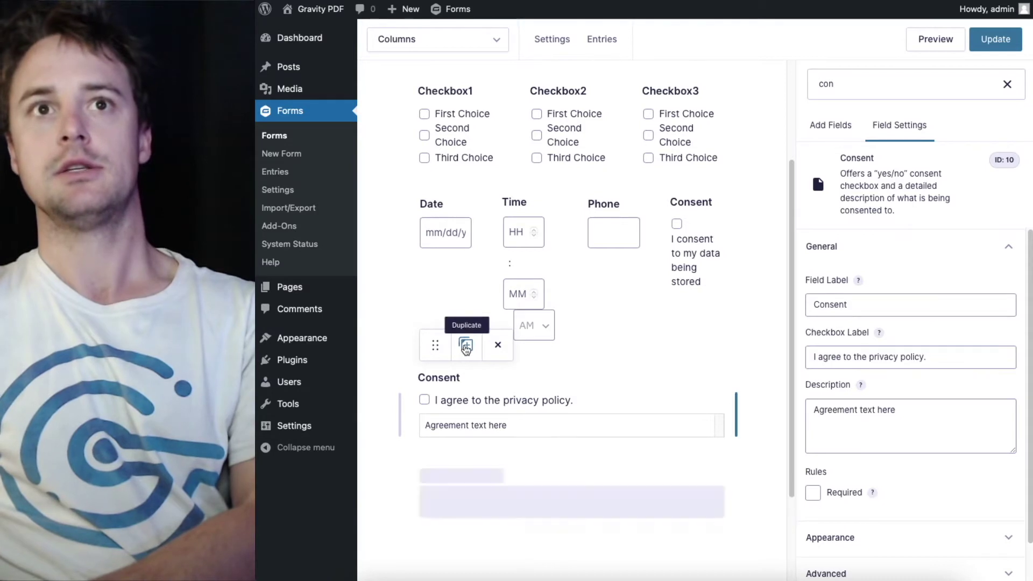
{"action": "triple_click", "coordinate": [906, 441]}
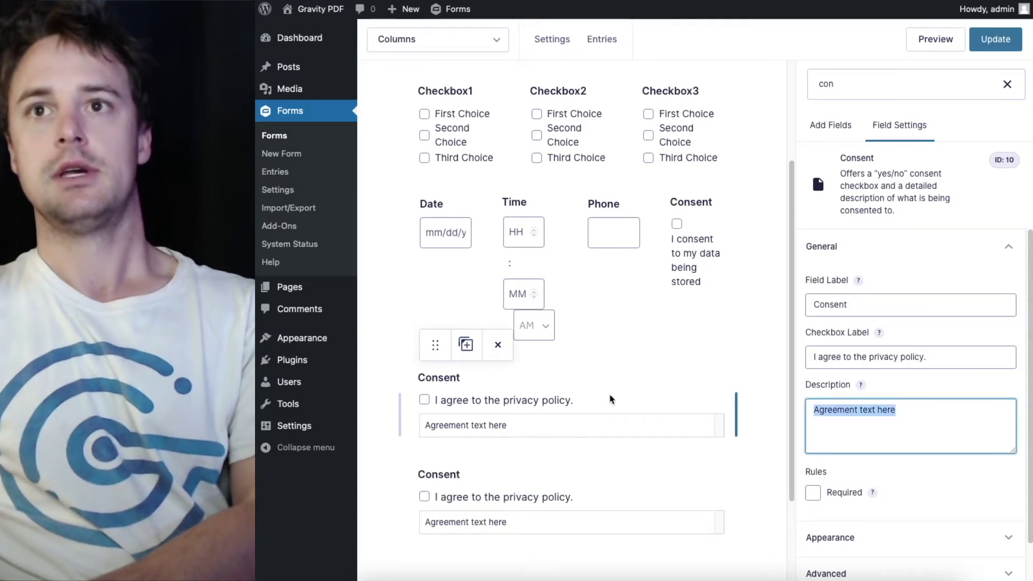
{"action": "type", "text": "Enter consent agreement text here.  The"}
{"action": "left_click", "coordinate": [617, 369]}
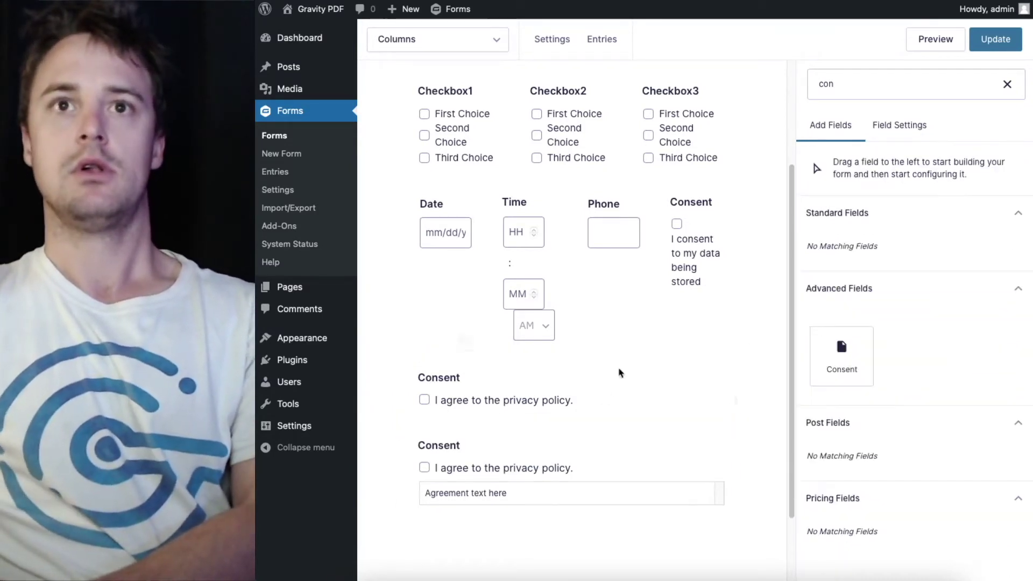
{"action": "left_click_drag", "start_coordinate": [434, 344], "coordinate": [533, 414]}
Delete the old checkbox Consent column and put the privacy-policy Consent field beside Phone
{"action": "left_click", "coordinate": [741, 179]}
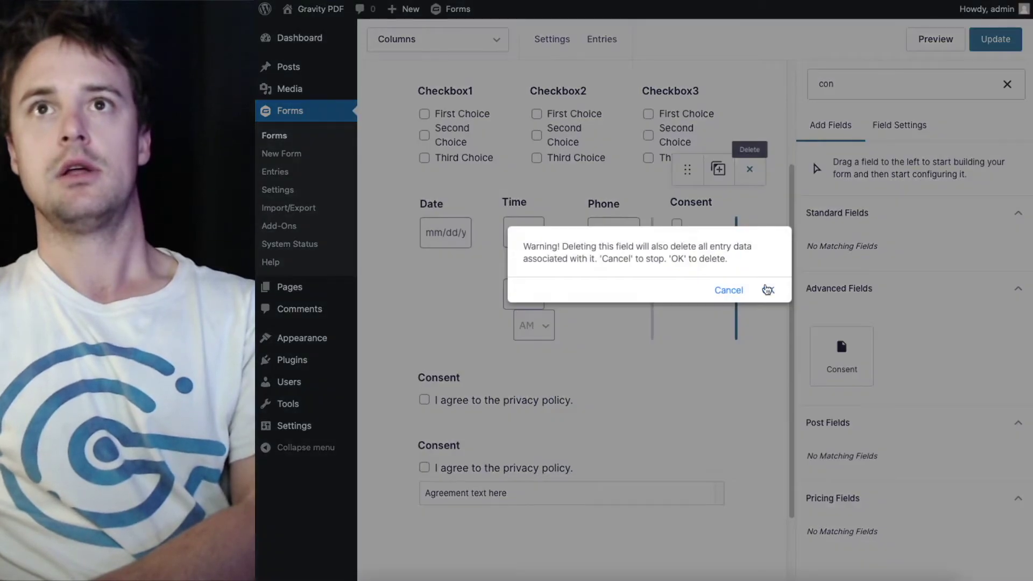
{"action": "left_click", "coordinate": [764, 289]}
{"action": "left_click_drag", "start_coordinate": [426, 374], "coordinate": [745, 212]}
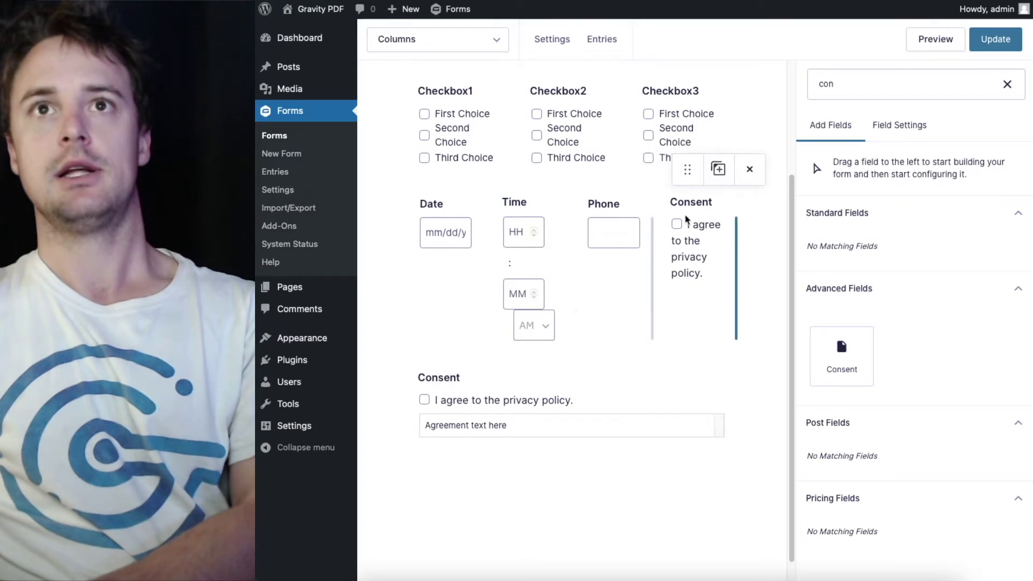
{"action": "scroll", "coordinate": [605, 424], "scroll_direction": "up", "scroll_amount": 3}
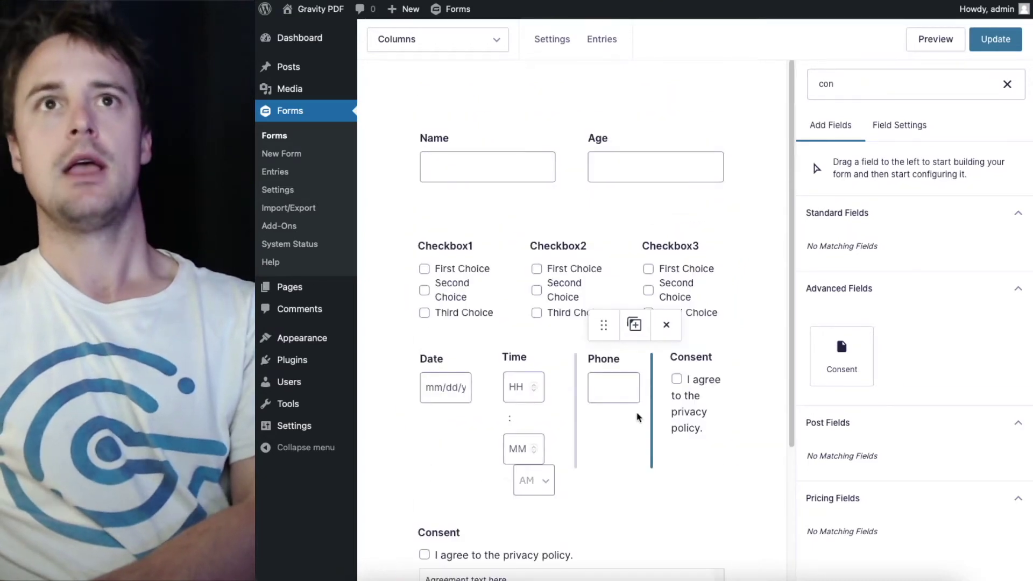
Add an Advanced Name field at the end of the form and narrow its width
{"action": "scroll", "coordinate": [764, 478], "scroll_direction": "down", "scroll_amount": 3}
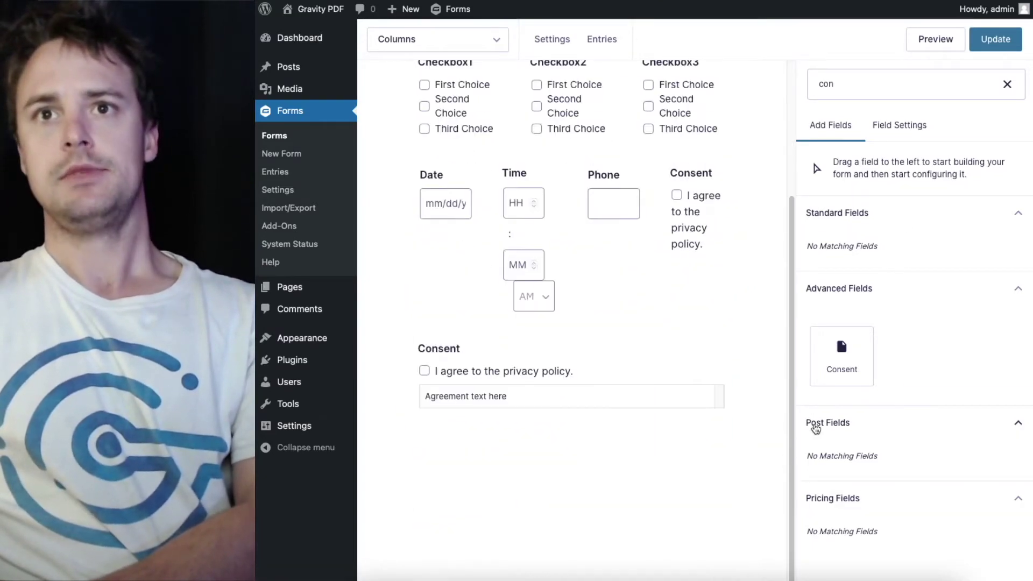
{"action": "left_click", "coordinate": [1007, 84]}
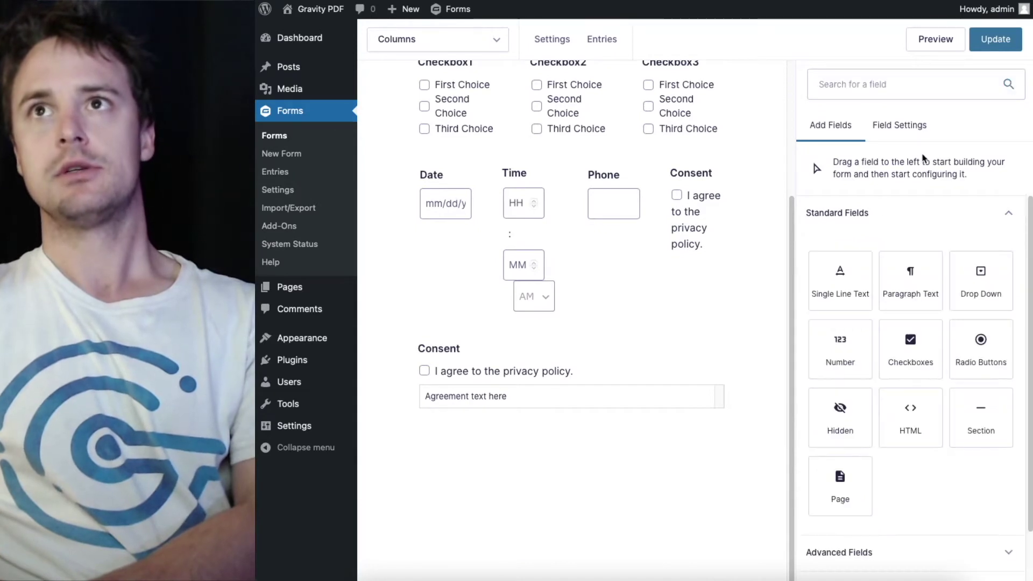
{"action": "scroll", "coordinate": [834, 289], "scroll_direction": "down", "scroll_amount": 2}
{"action": "left_click", "coordinate": [883, 497]}
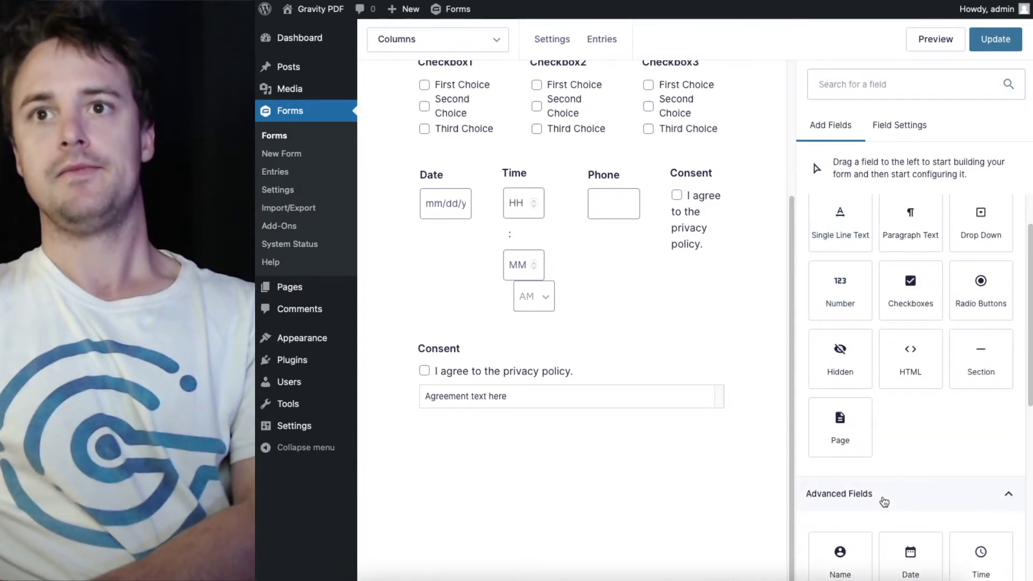
{"action": "left_click", "coordinate": [835, 564]}
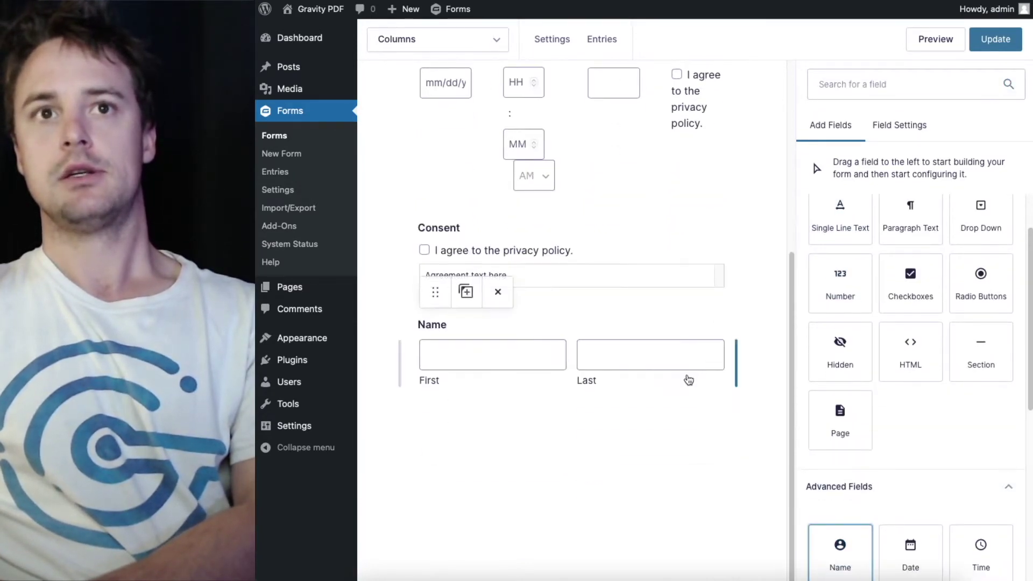
{"action": "left_click", "coordinate": [684, 358]}
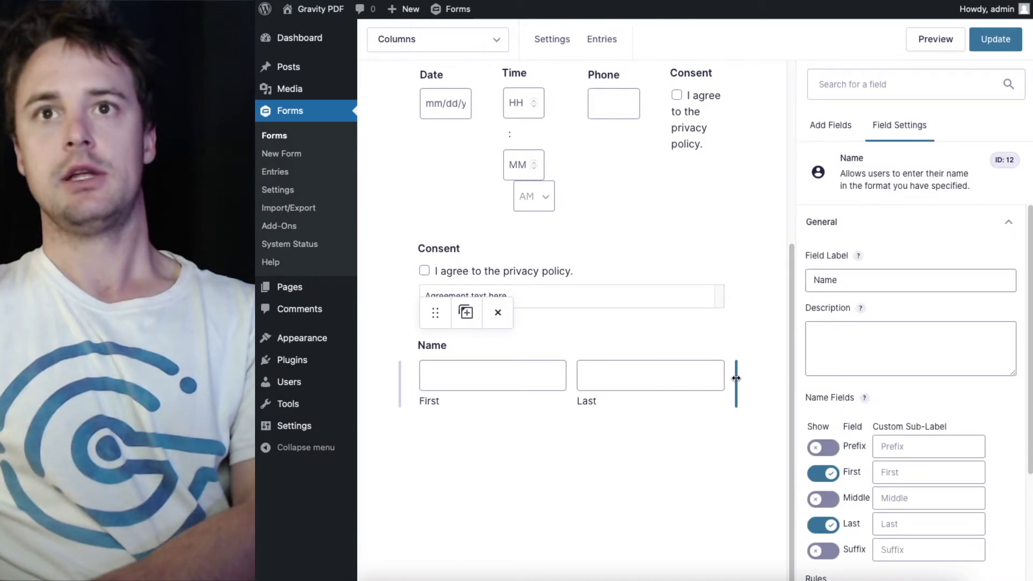
{"action": "left_click_drag", "start_coordinate": [736, 378], "coordinate": [411, 382]}
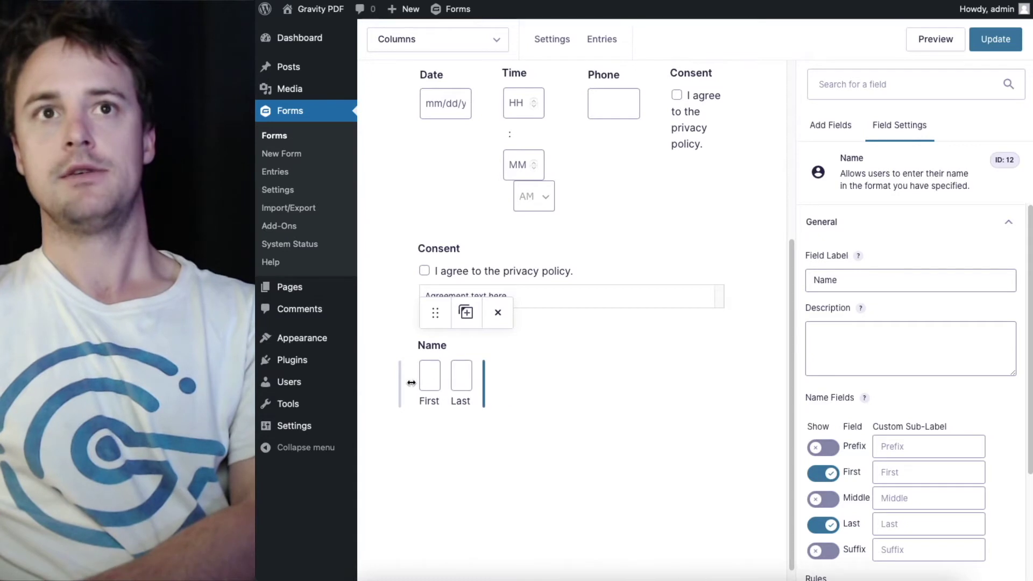
{"action": "left_click_drag", "start_coordinate": [503, 379], "coordinate": [721, 380]}
{"action": "scroll", "coordinate": [445, 268], "scroll_direction": "up", "scroll_amount": 4}
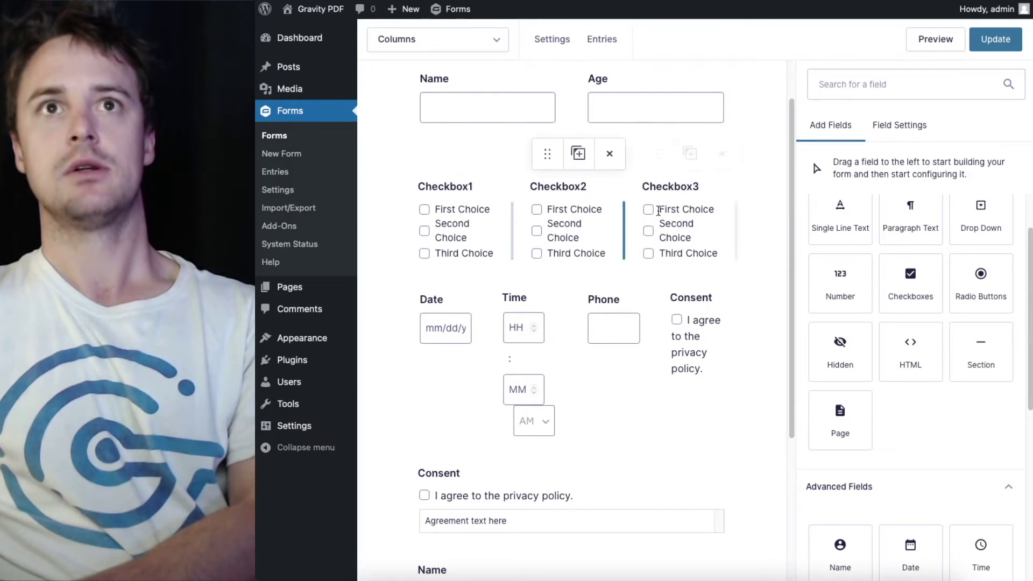
{"action": "scroll", "coordinate": [673, 280], "scroll_direction": "down", "scroll_amount": 4}
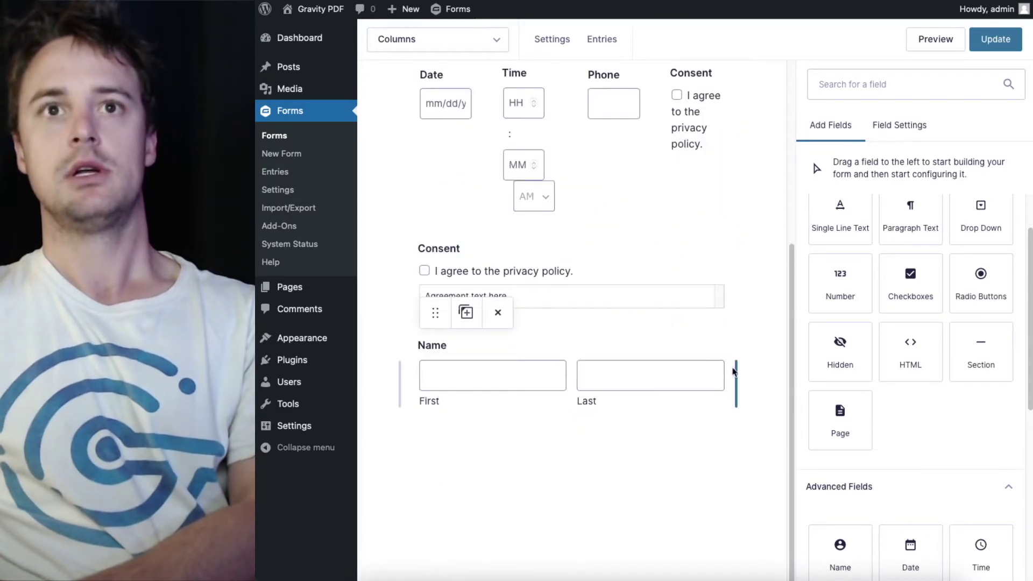
{"action": "left_click_drag", "start_coordinate": [736, 373], "coordinate": [690, 375]}
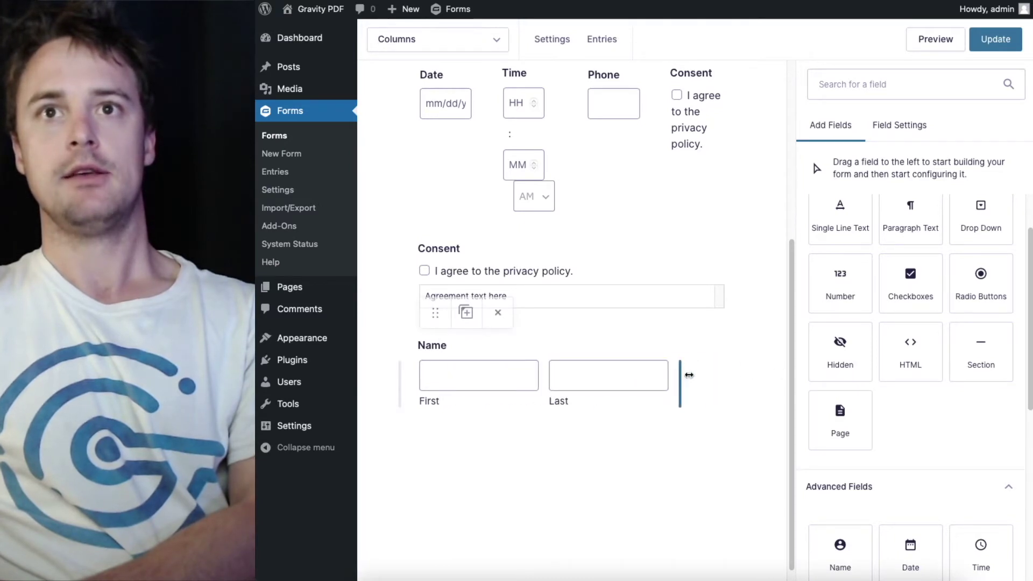
Add a Number field and place it in a column right of the Name field
{"action": "left_click_drag", "start_coordinate": [860, 290], "coordinate": [677, 463]}
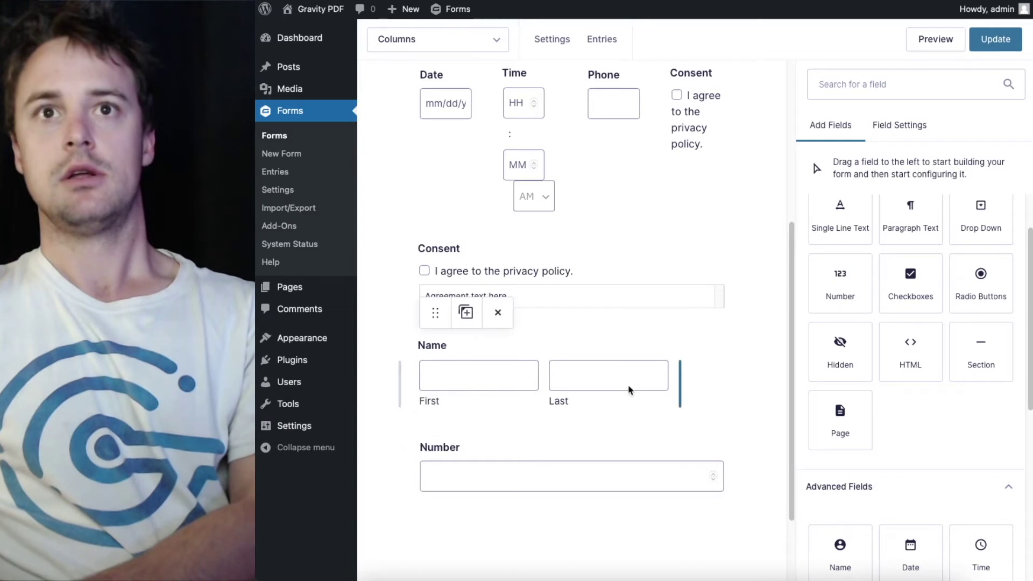
{"action": "left_click", "coordinate": [669, 374]}
{"action": "left_click_drag", "start_coordinate": [679, 373], "coordinate": [666, 376]}
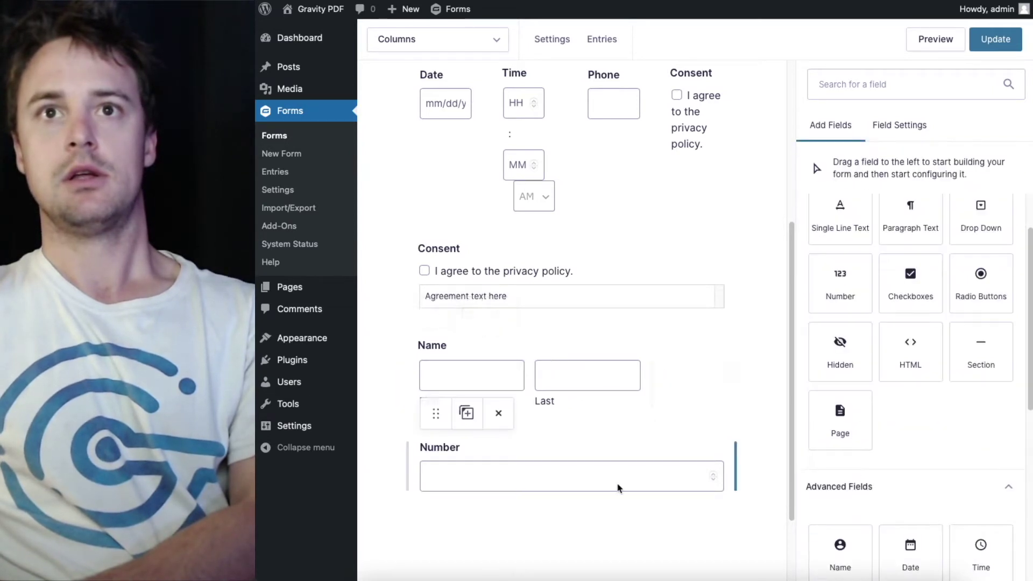
{"action": "left_click_drag", "start_coordinate": [436, 413], "coordinate": [686, 382]}
{"action": "left_click", "coordinate": [639, 380]}
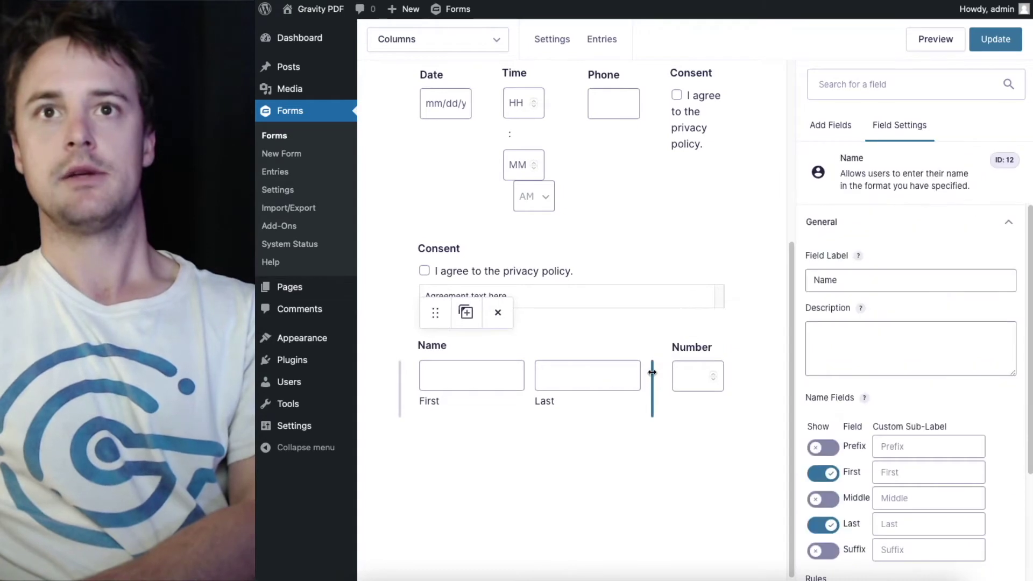
{"action": "left_click", "coordinate": [748, 377]}
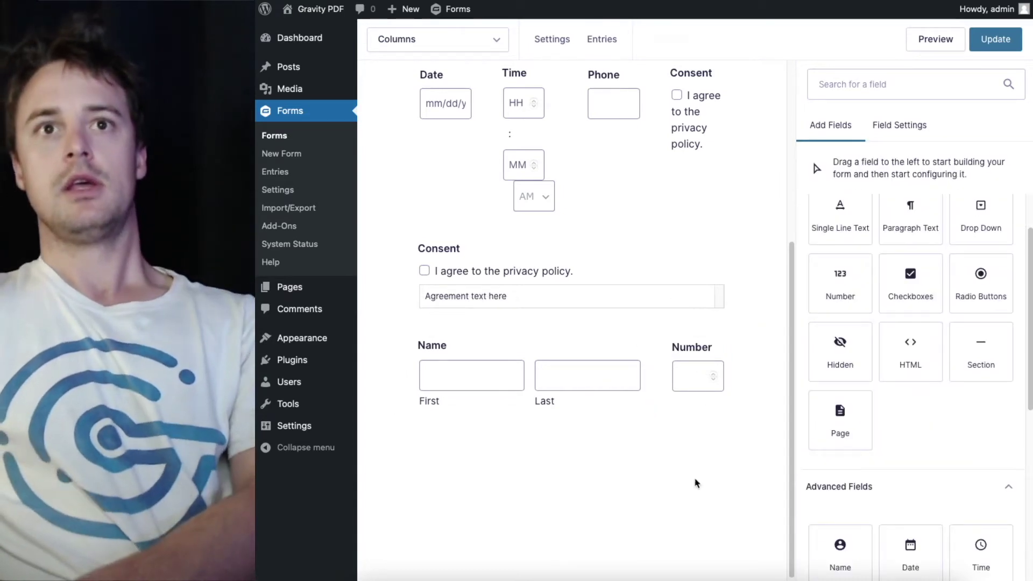
{"action": "scroll", "coordinate": [759, 394], "scroll_direction": "down", "scroll_amount": 1}
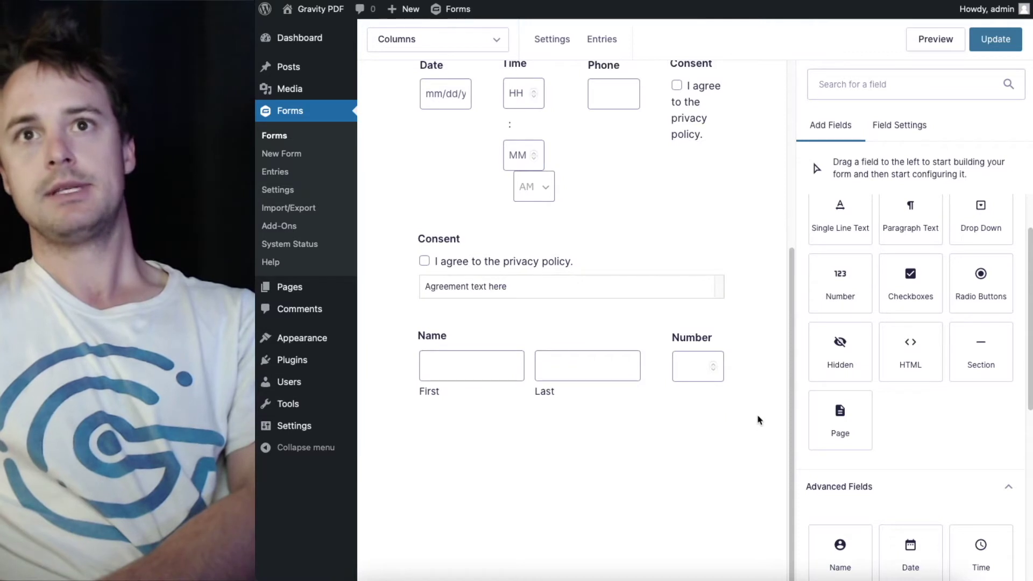
{"action": "left_click", "coordinate": [651, 372]}
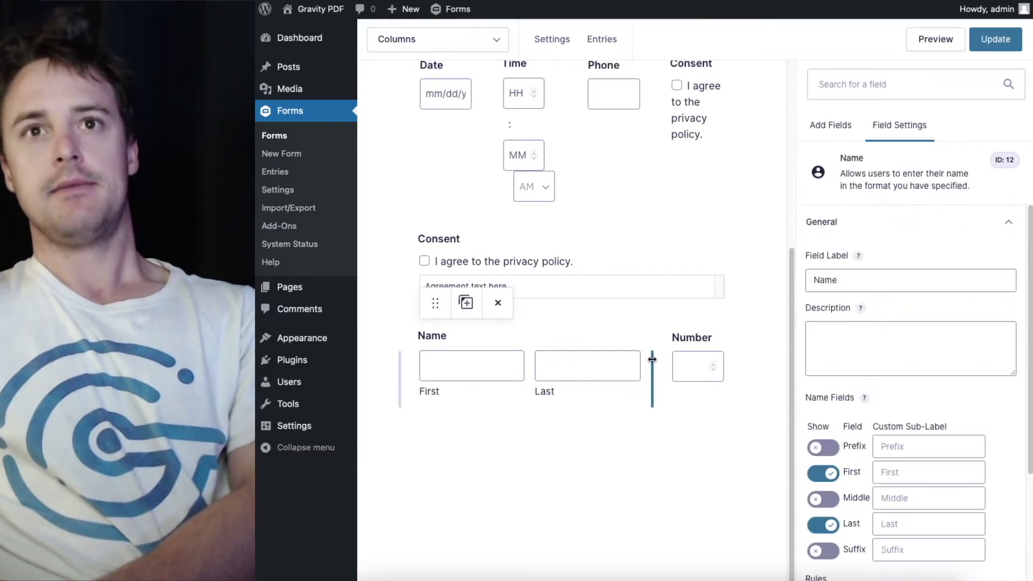
{"action": "left_click_drag", "start_coordinate": [651, 371], "coordinate": [503, 364]}
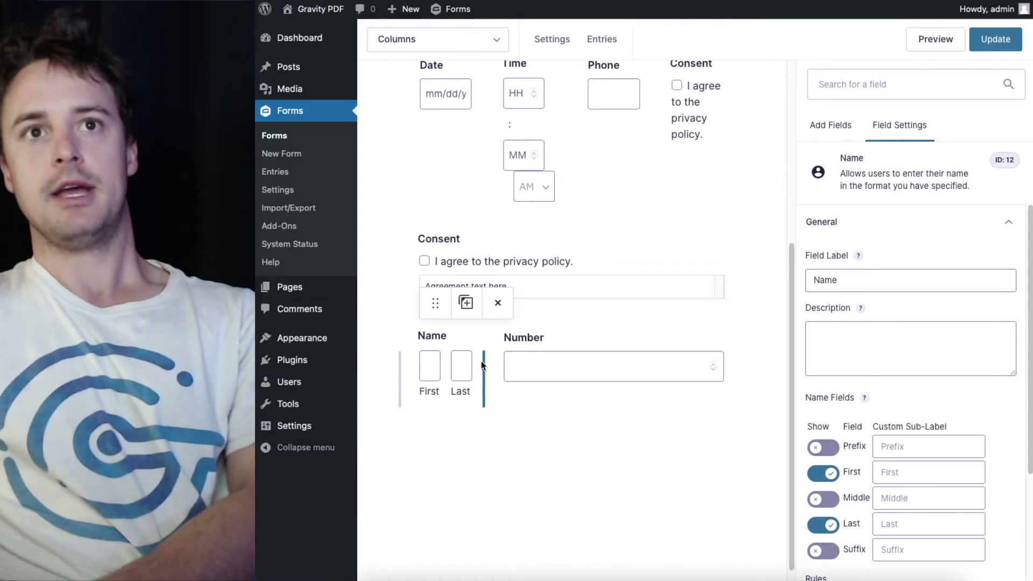
{"action": "left_click_drag", "start_coordinate": [483, 362], "coordinate": [643, 362]}
{"action": "left_click", "coordinate": [743, 352]}
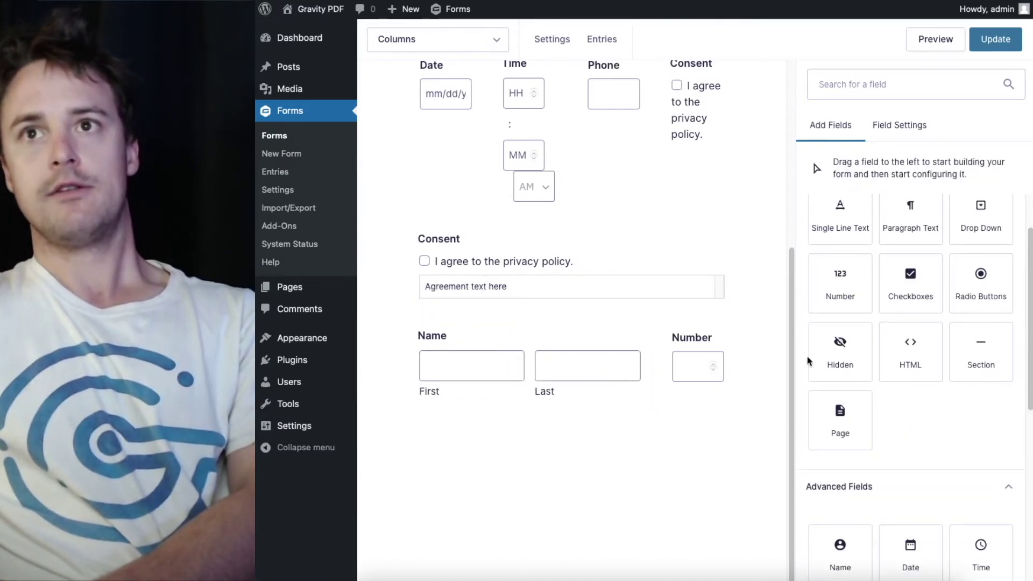
{"action": "scroll", "coordinate": [953, 425], "scroll_direction": "down", "scroll_amount": 2}
{"action": "scroll", "coordinate": [959, 425], "scroll_direction": "down", "scroll_amount": 2}
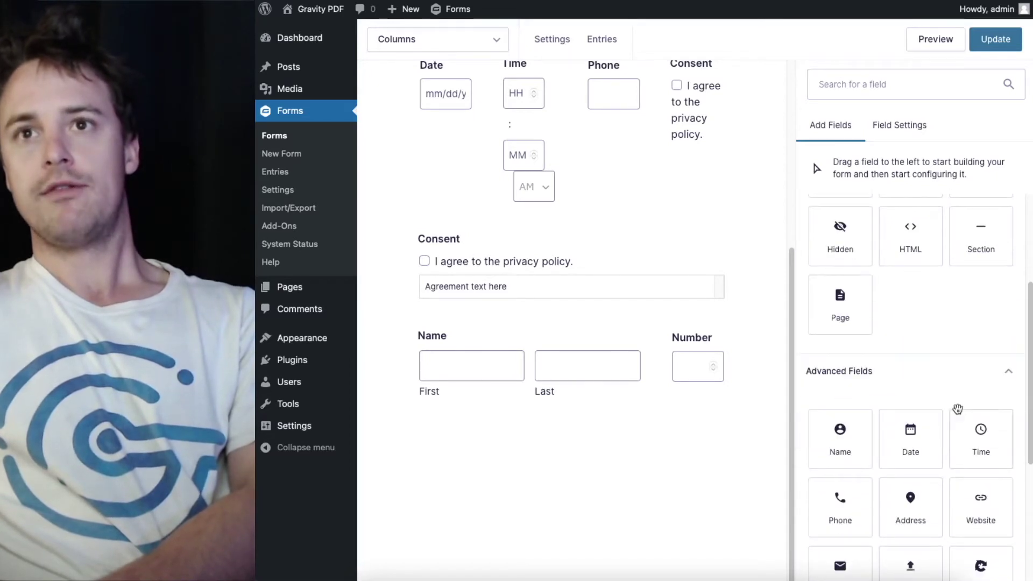
{"action": "scroll", "coordinate": [957, 409], "scroll_direction": "down", "scroll_amount": 3}
{"action": "scroll", "coordinate": [958, 408], "scroll_direction": "down", "scroll_amount": 1}
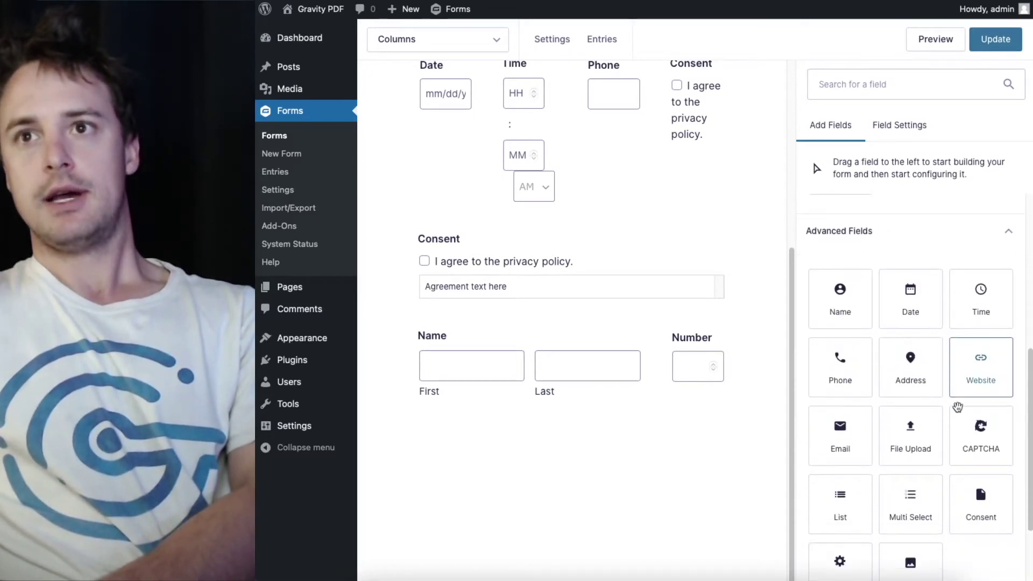
Add an Email field, duplicate it, and shrink the copy to a narrow column
{"action": "left_click", "coordinate": [832, 426]}
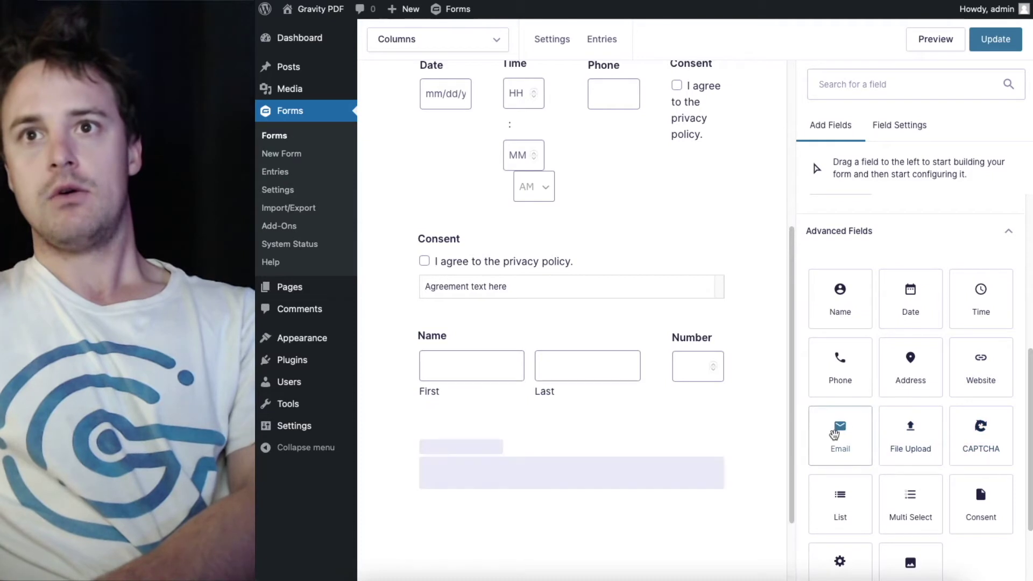
{"action": "scroll", "coordinate": [706, 455], "scroll_direction": "down", "scroll_amount": 1}
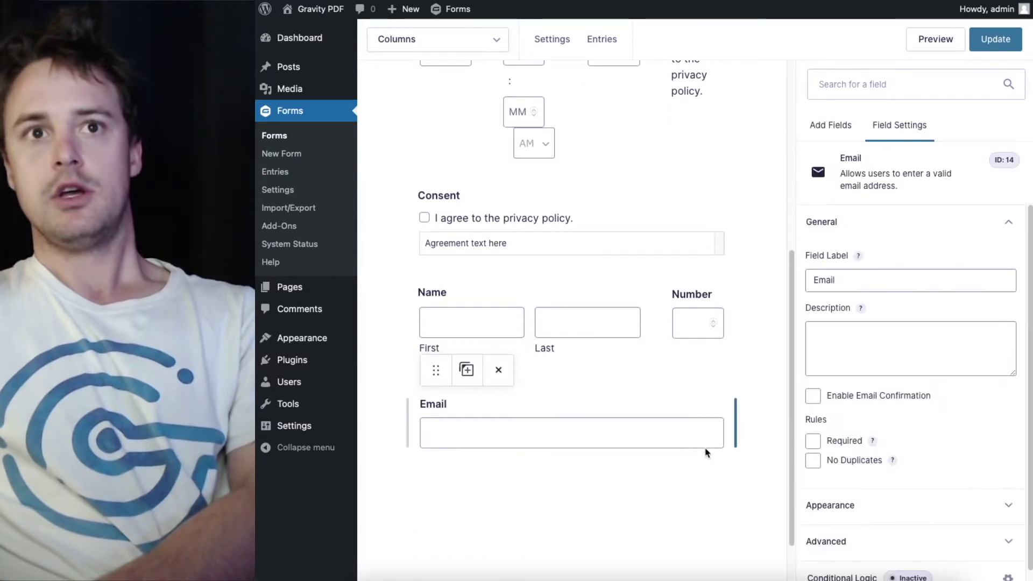
{"action": "left_click_drag", "start_coordinate": [735, 416], "coordinate": [764, 415]}
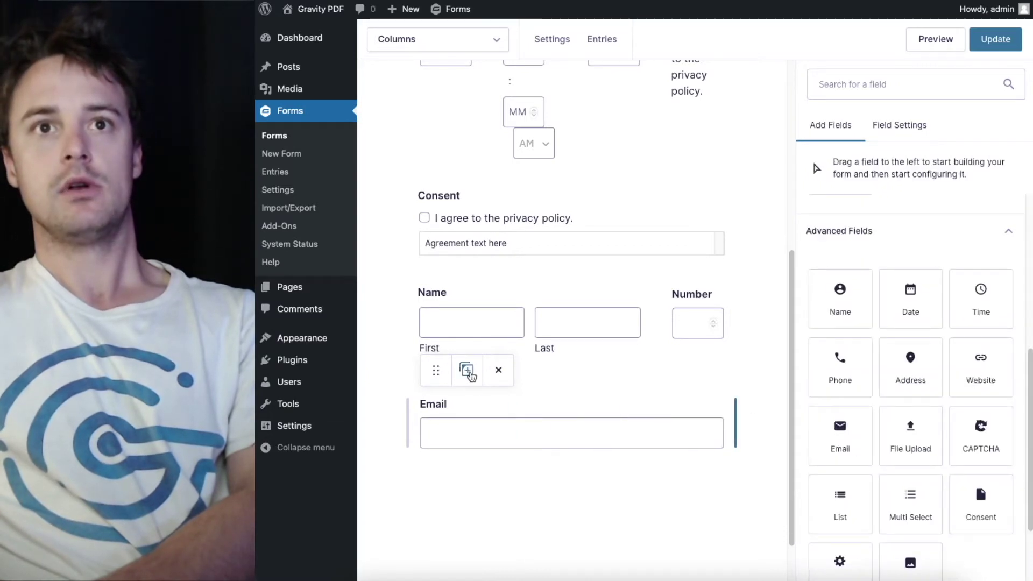
{"action": "left_click", "coordinate": [467, 371]}
{"action": "left_click", "coordinate": [692, 548]}
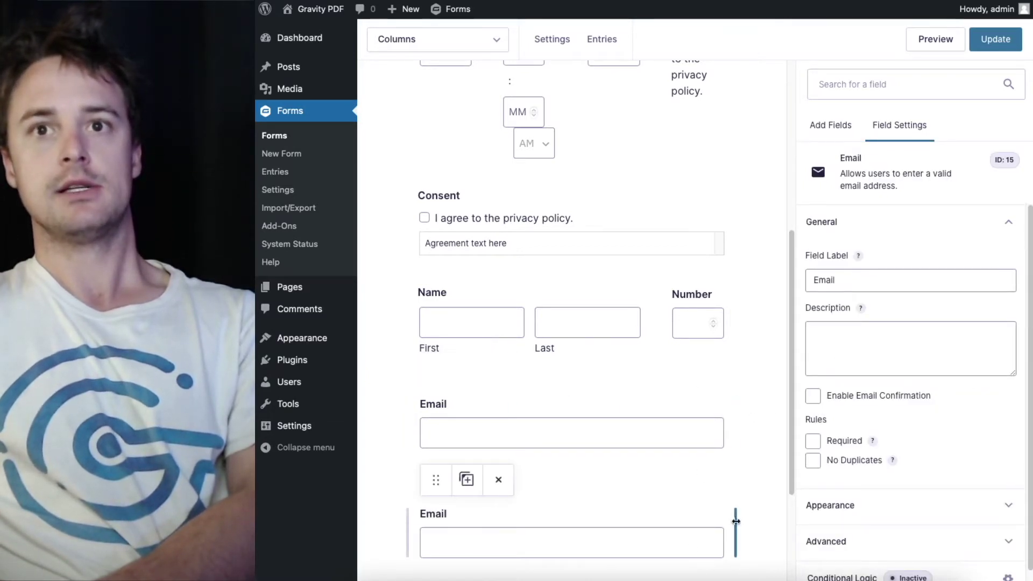
{"action": "left_click_drag", "start_coordinate": [736, 524], "coordinate": [530, 524]}
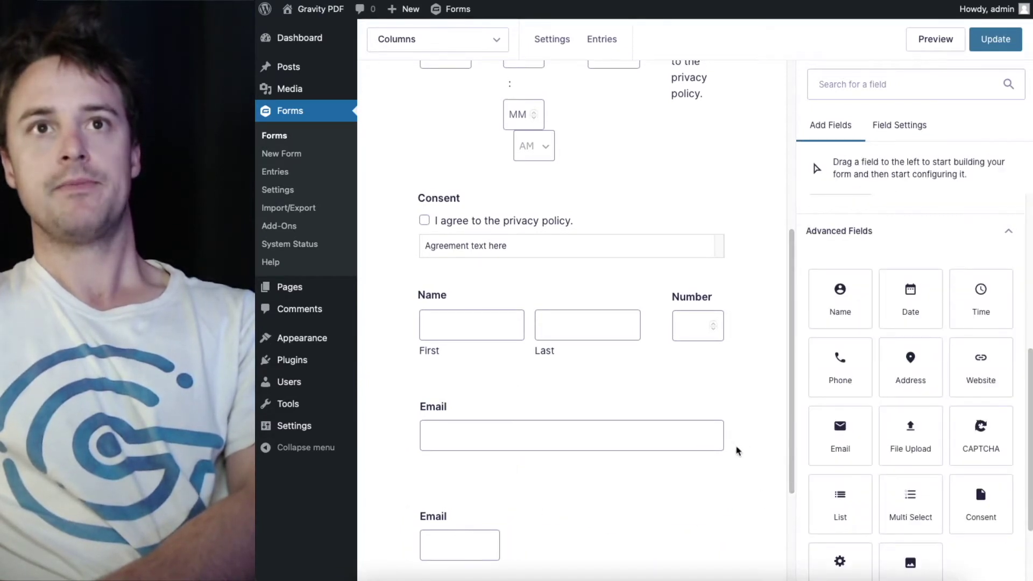
Update the form to save the layout changes
{"action": "scroll", "coordinate": [738, 451], "scroll_direction": "up", "scroll_amount": 2}
{"action": "scroll", "coordinate": [737, 450], "scroll_direction": "down", "scroll_amount": 5}
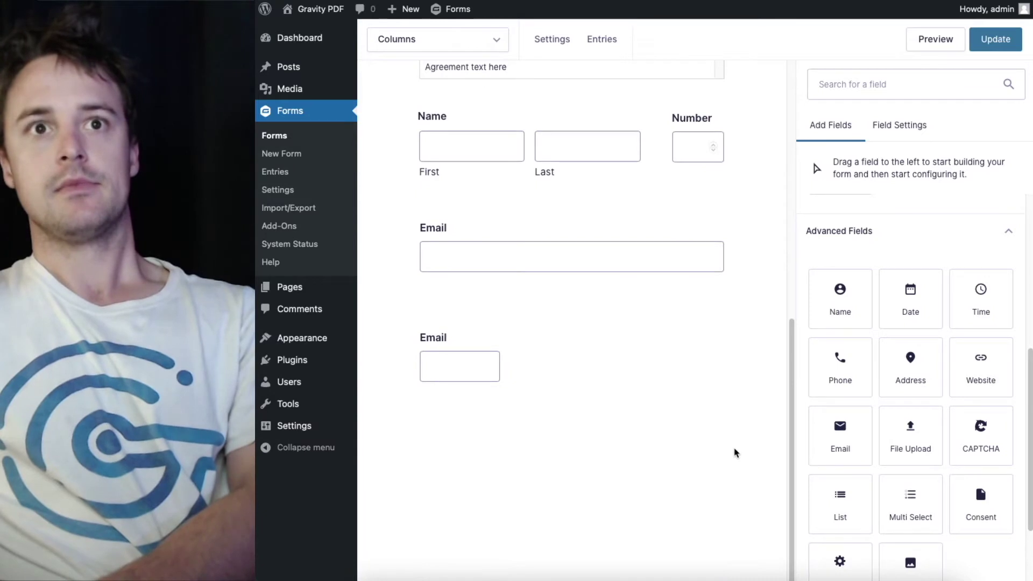
{"action": "left_click", "coordinate": [996, 39]}
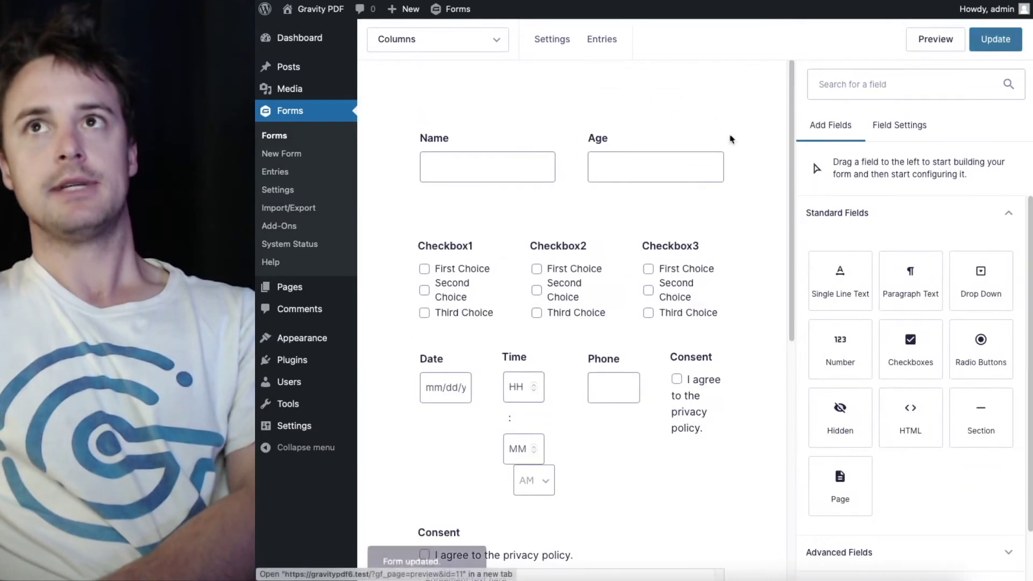
Review the Columns form's multi-column layout and open its preview
{"action": "scroll", "coordinate": [572, 417], "scroll_direction": "down", "scroll_amount": 8}
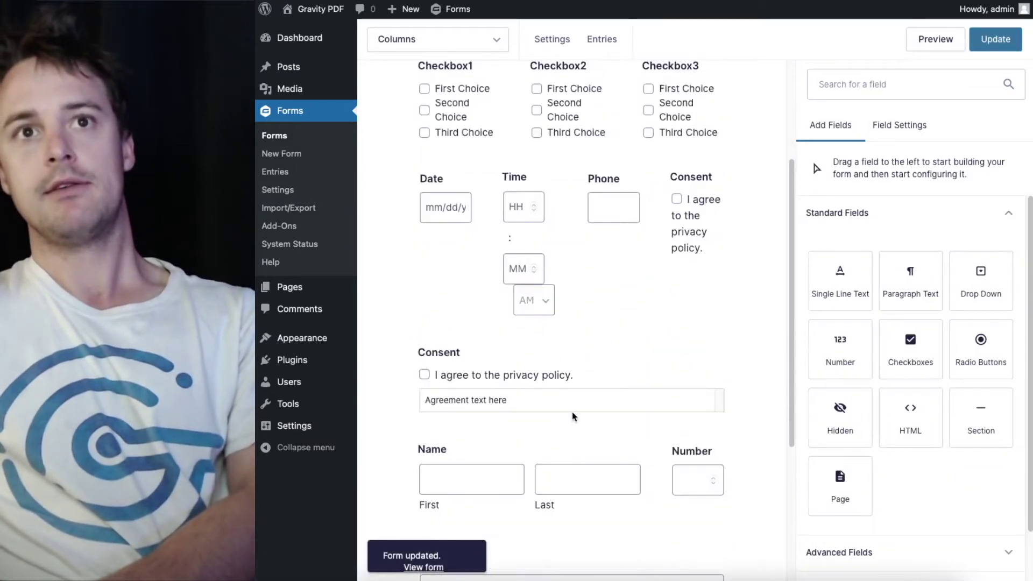
{"action": "scroll", "coordinate": [533, 226], "scroll_direction": "up", "scroll_amount": 8}
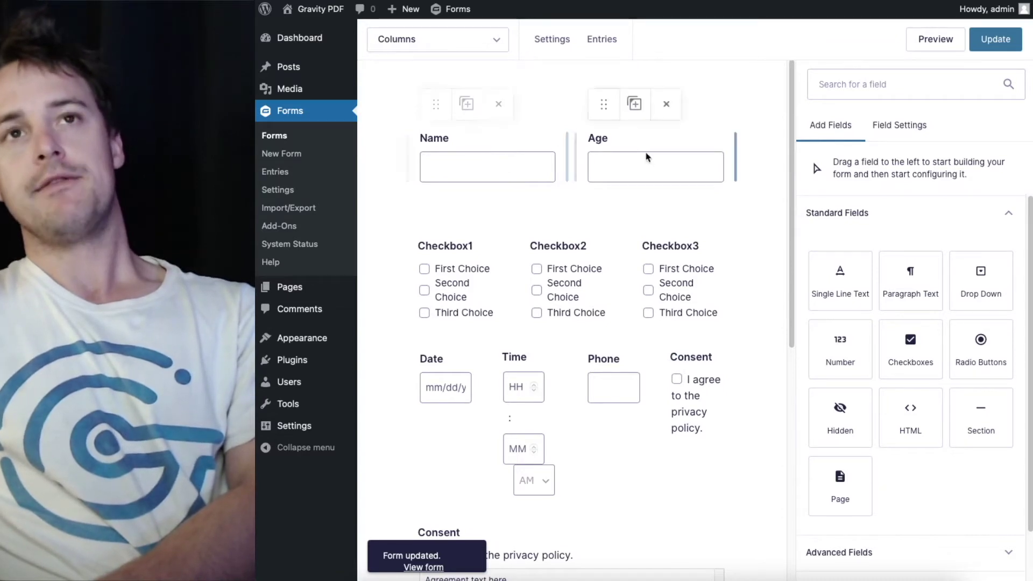
{"action": "scroll", "coordinate": [549, 215], "scroll_direction": "down", "scroll_amount": 2}
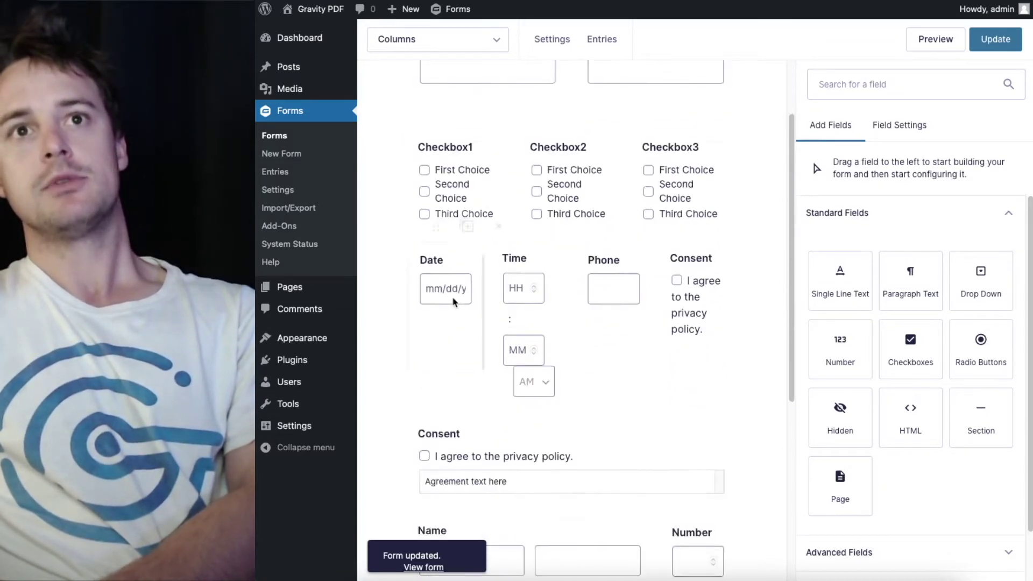
{"action": "scroll", "coordinate": [455, 302], "scroll_direction": "down", "scroll_amount": 4}
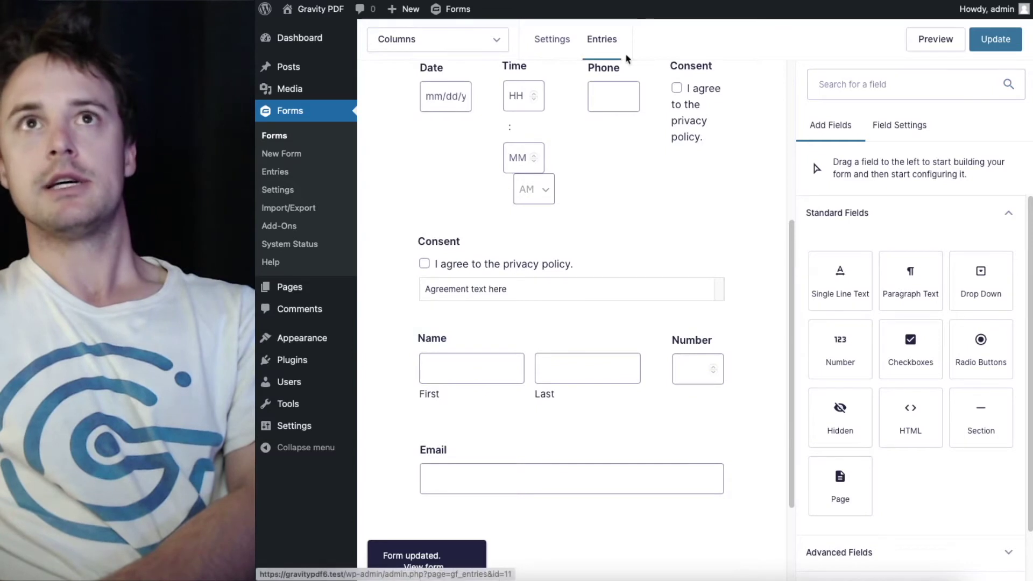
{"action": "left_click", "coordinate": [936, 38]}
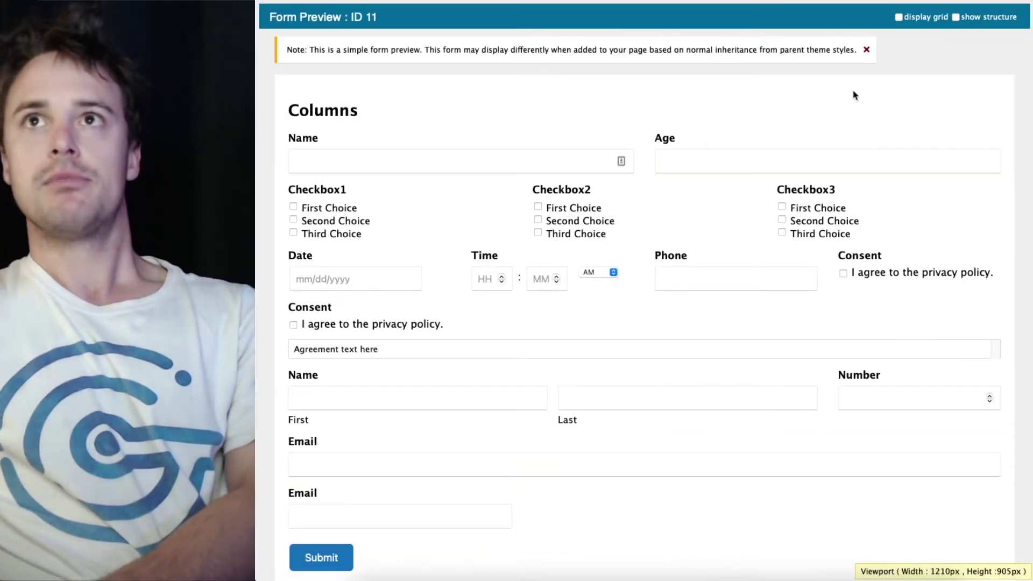
Tick the full-width 'I agree to the privacy policy.' Consent box in the preview
{"action": "left_click", "coordinate": [585, 168]}
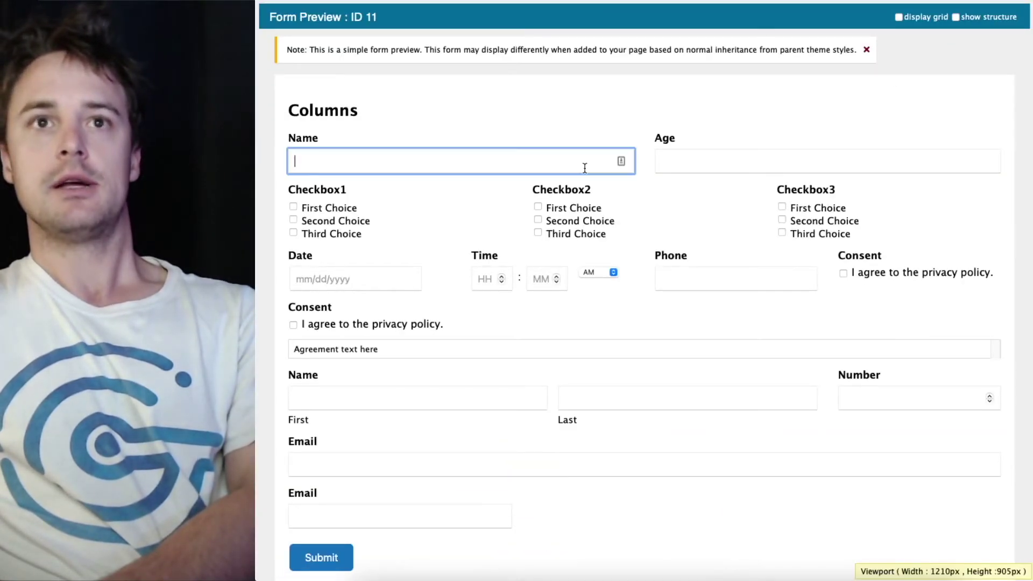
{"action": "scroll", "coordinate": [589, 163], "scroll_direction": "down", "scroll_amount": 1}
{"action": "left_click", "coordinate": [750, 138]}
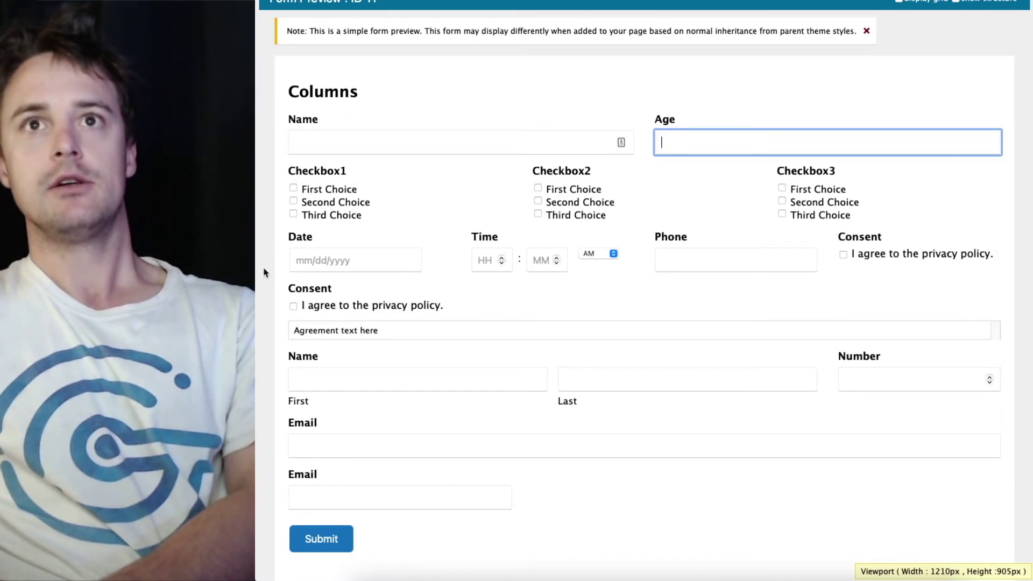
{"action": "left_click", "coordinate": [324, 306]}
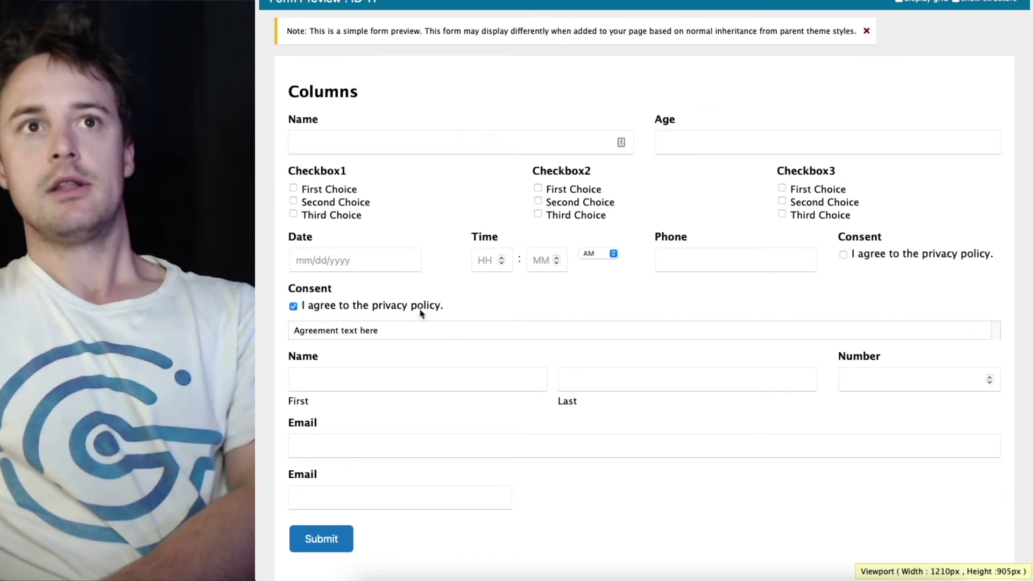
Focus the First name field and both Email fields in the preview
{"action": "left_click", "coordinate": [386, 379]}
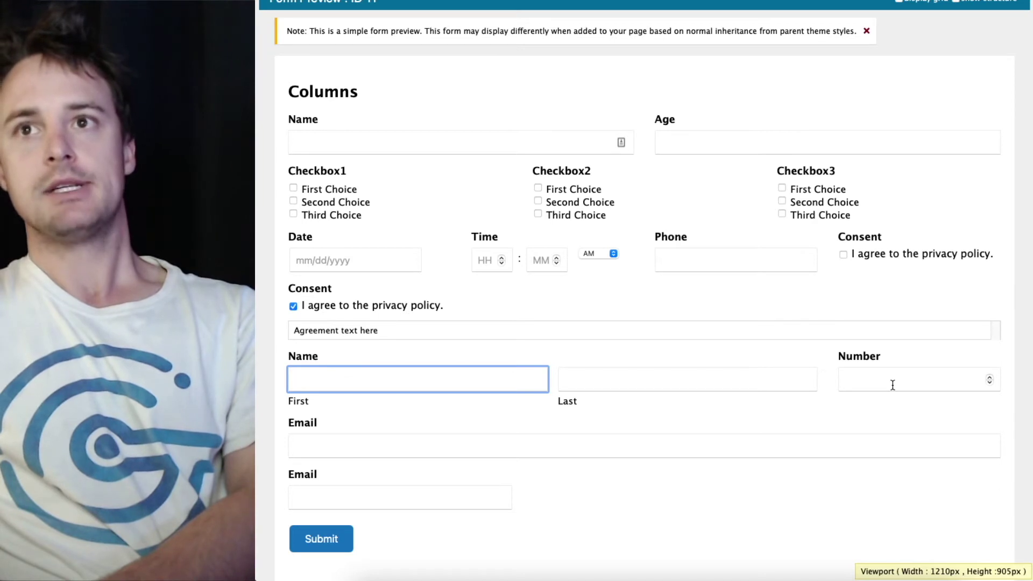
{"action": "left_click", "coordinate": [407, 445]}
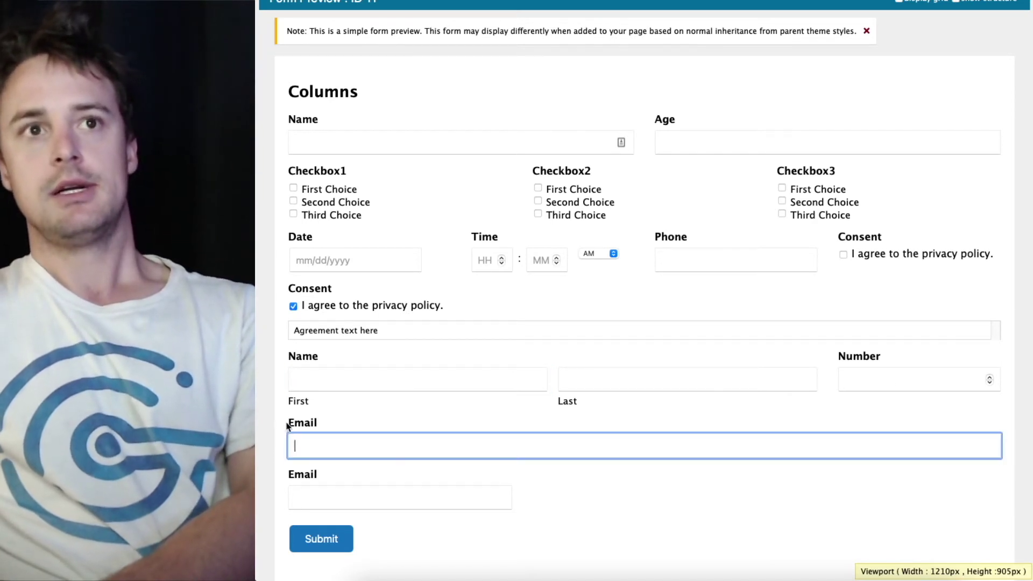
{"action": "left_click", "coordinate": [297, 491]}
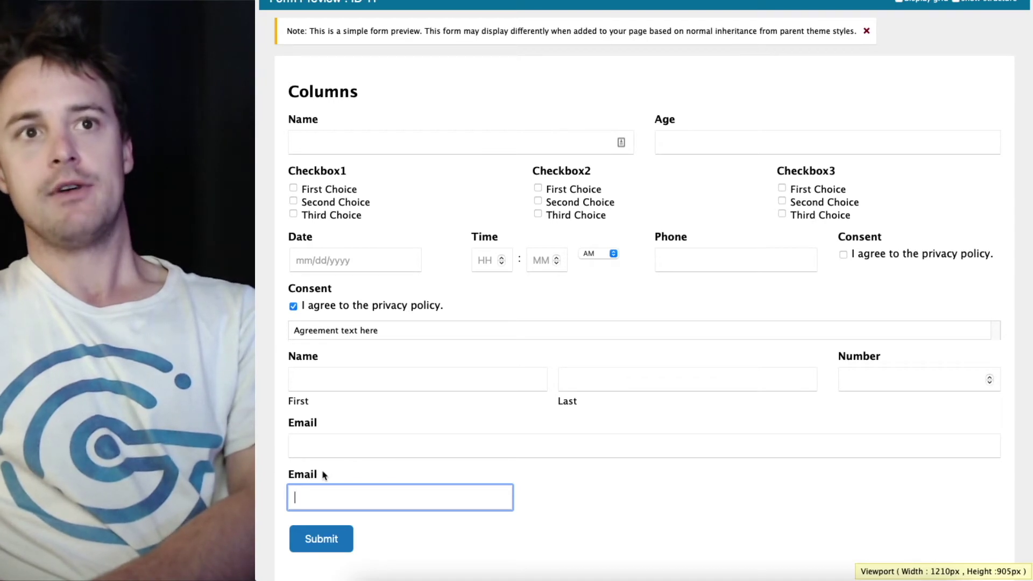
Enter a full name and age 30, and tick First Choice and Second Choice checkboxes
{"action": "left_click", "coordinate": [357, 140]}
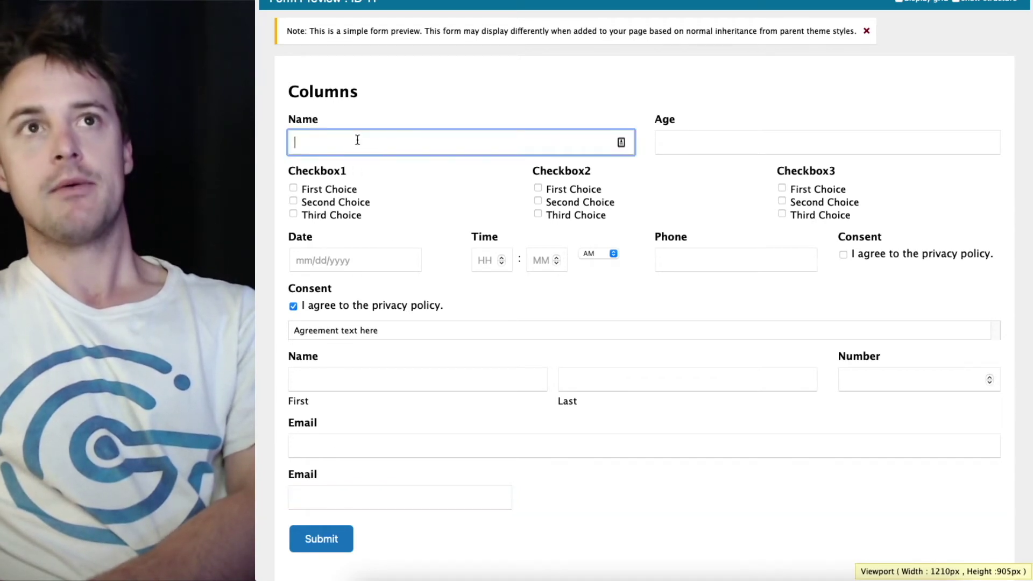
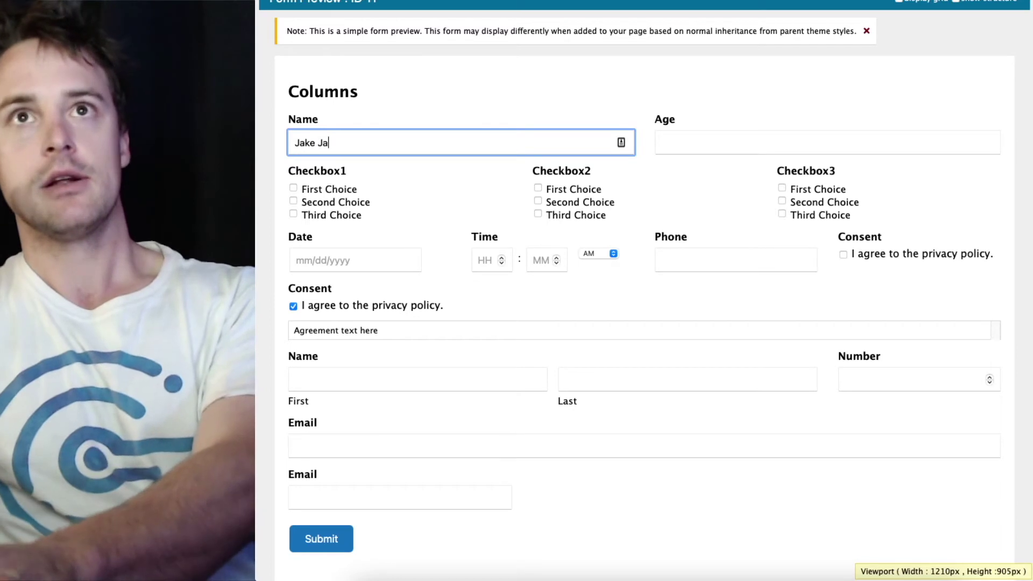
{"action": "key", "text": "Tab"}
{"action": "type", "text": "30"}
{"action": "key", "text": "Tab"}
{"action": "key", "text": "space"}
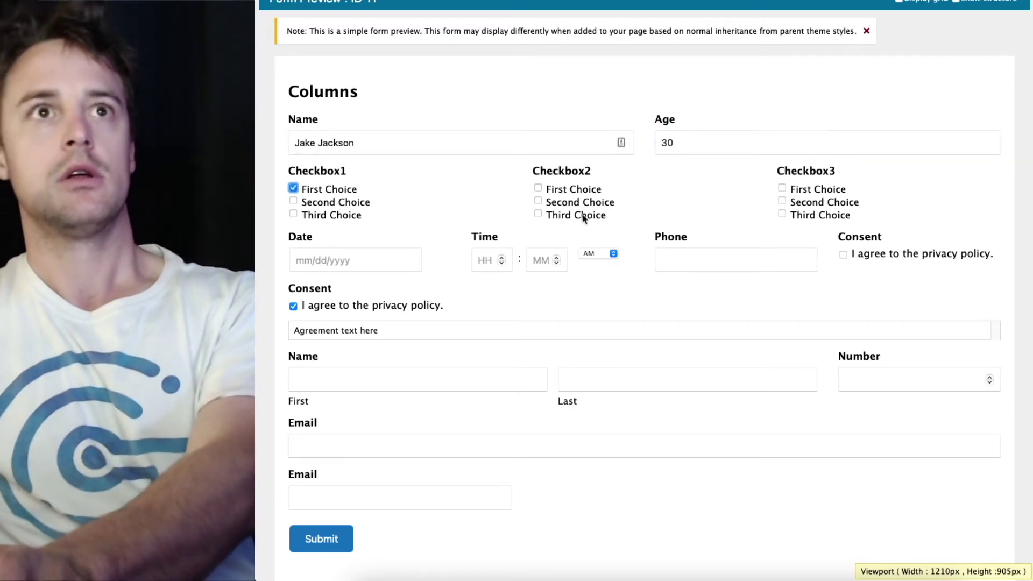
{"action": "left_click", "coordinate": [575, 207]}
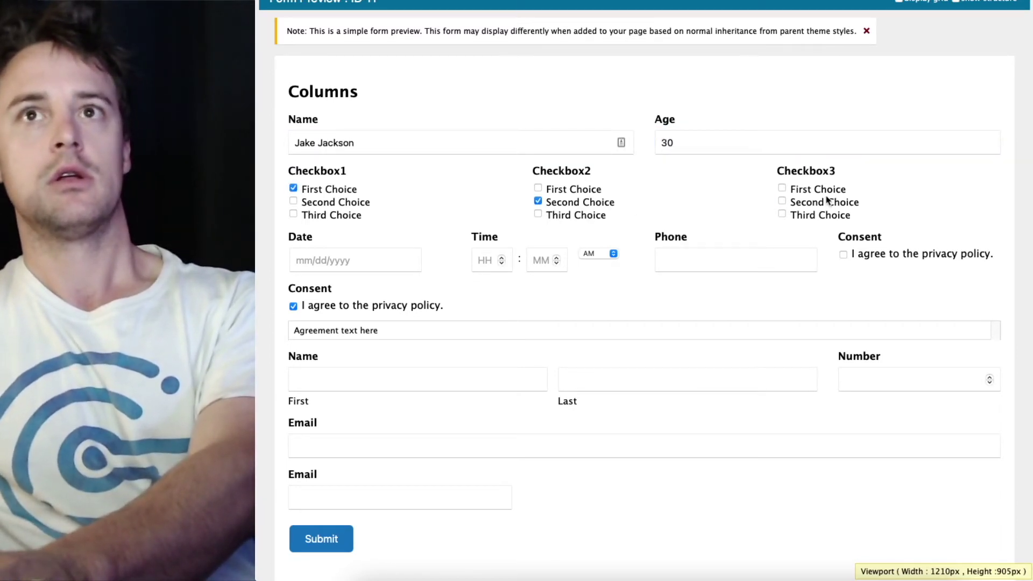
Set date April 6, 2021, hour 10, a phone number, and tick the right Consent box
{"action": "left_click", "coordinate": [337, 263]}
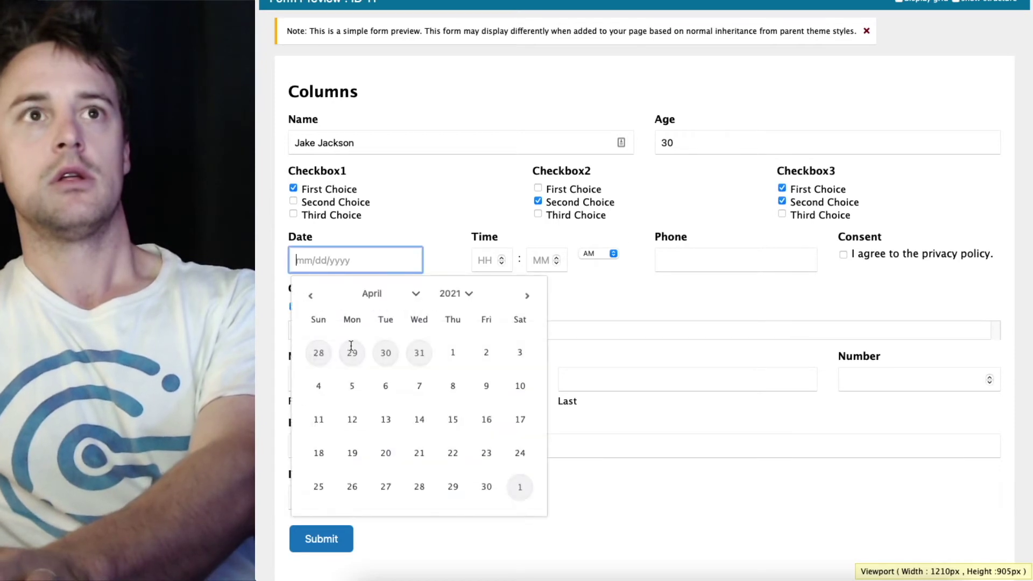
{"action": "left_click", "coordinate": [386, 389]}
{"action": "left_click", "coordinate": [490, 260]}
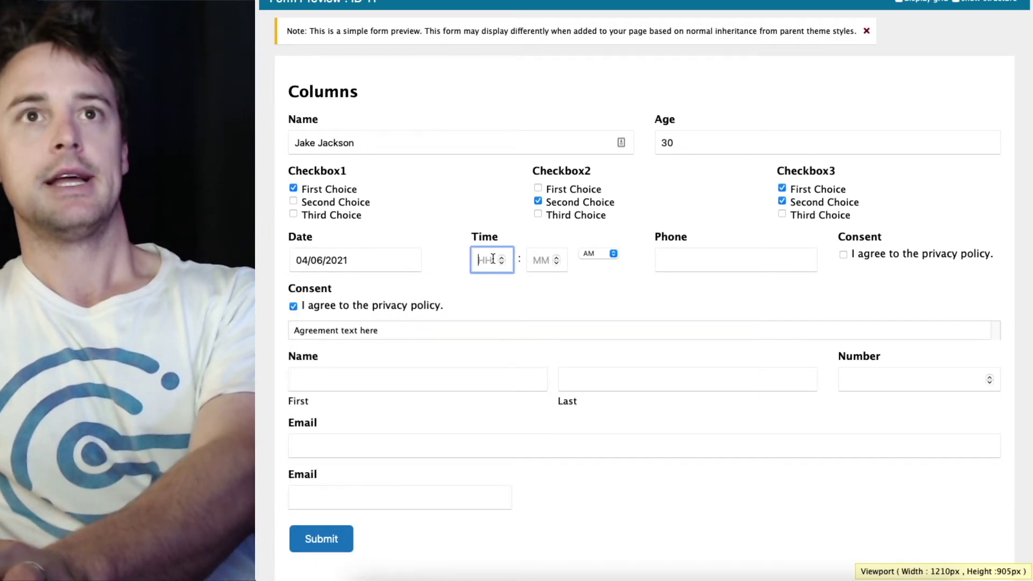
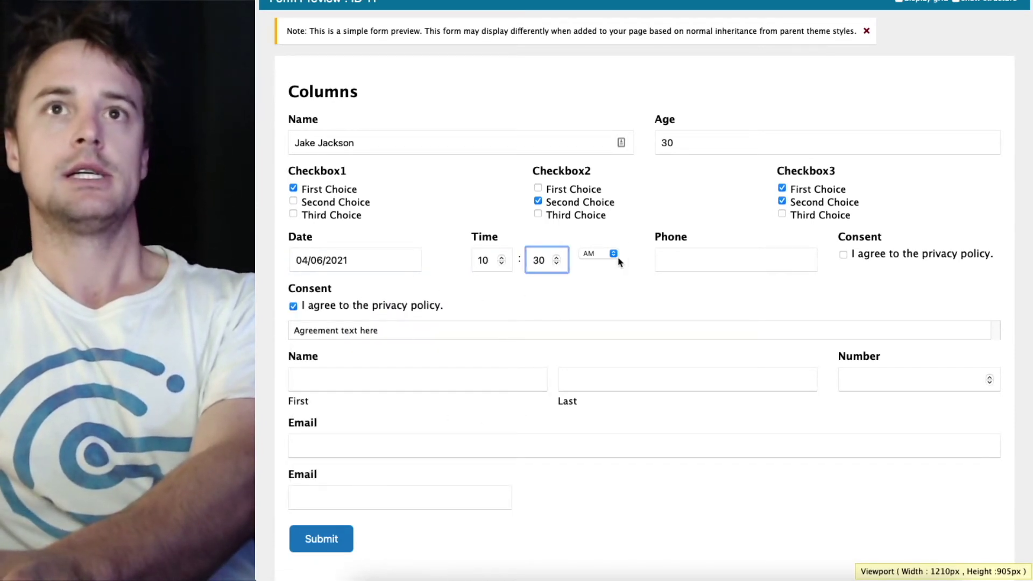
{"action": "key", "text": "Tab"}
{"action": "key", "text": "Tab"}
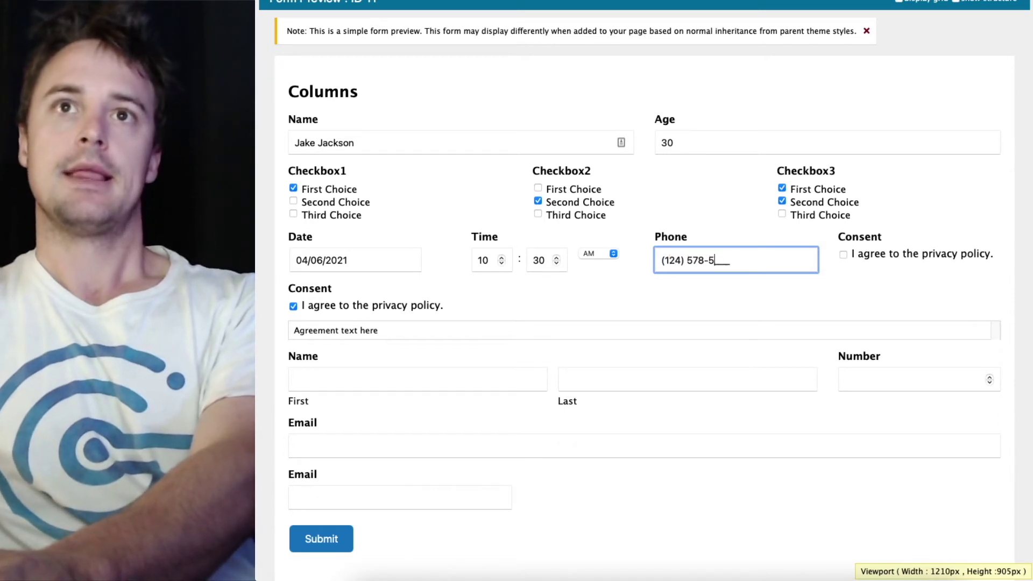
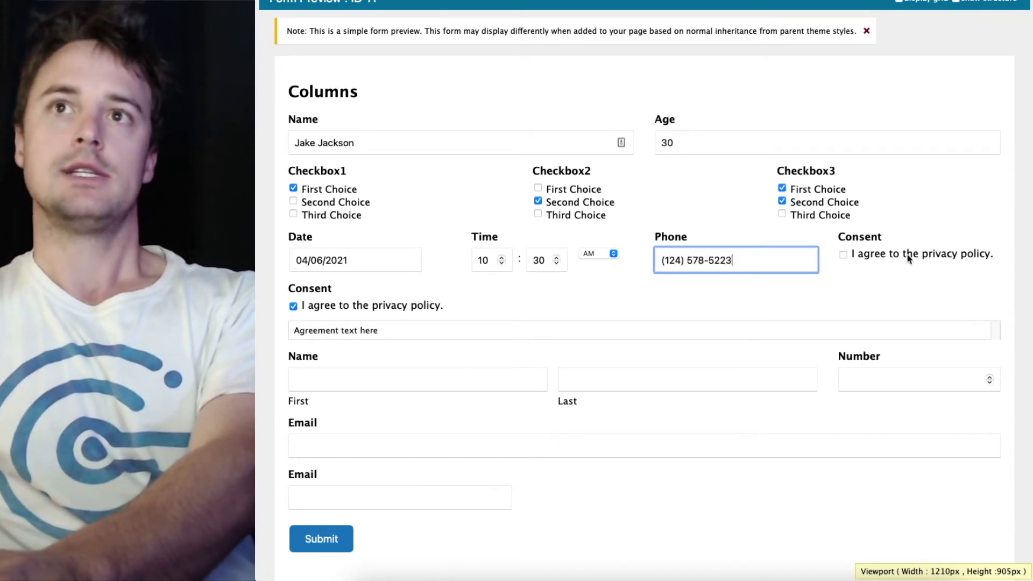
{"action": "left_click", "coordinate": [907, 255]}
Fill in the lower first and last name and set Number to 30
{"action": "left_click", "coordinate": [322, 383]}
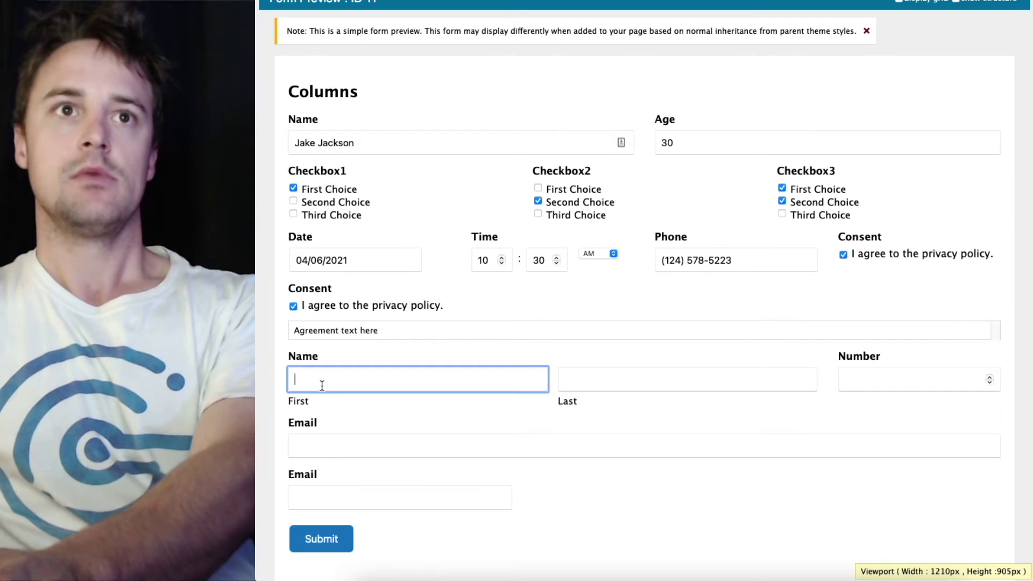
{"action": "type", "text": "Ben"}
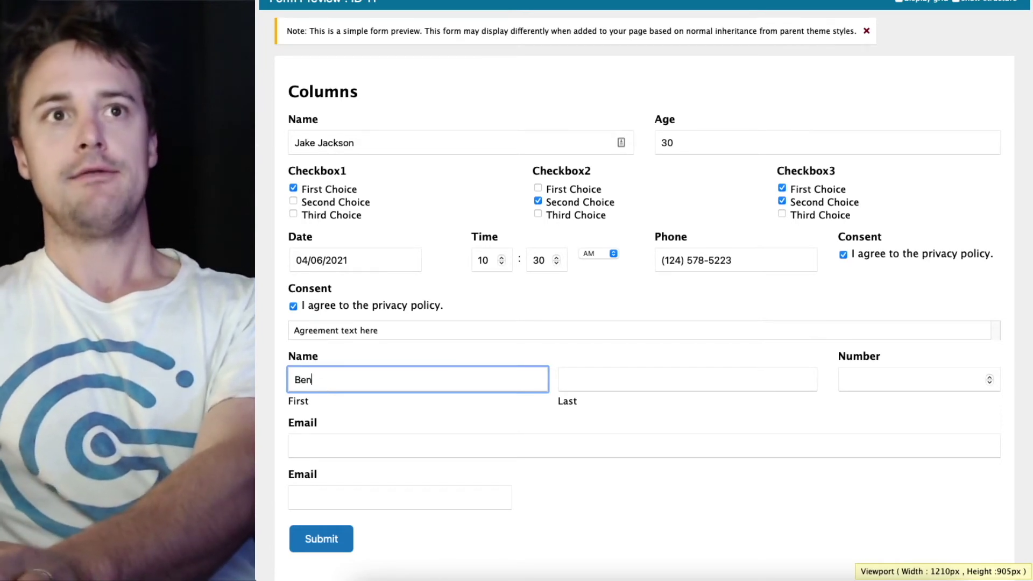
{"action": "key", "text": "Tab"}
{"action": "type", "text": "Wi"}
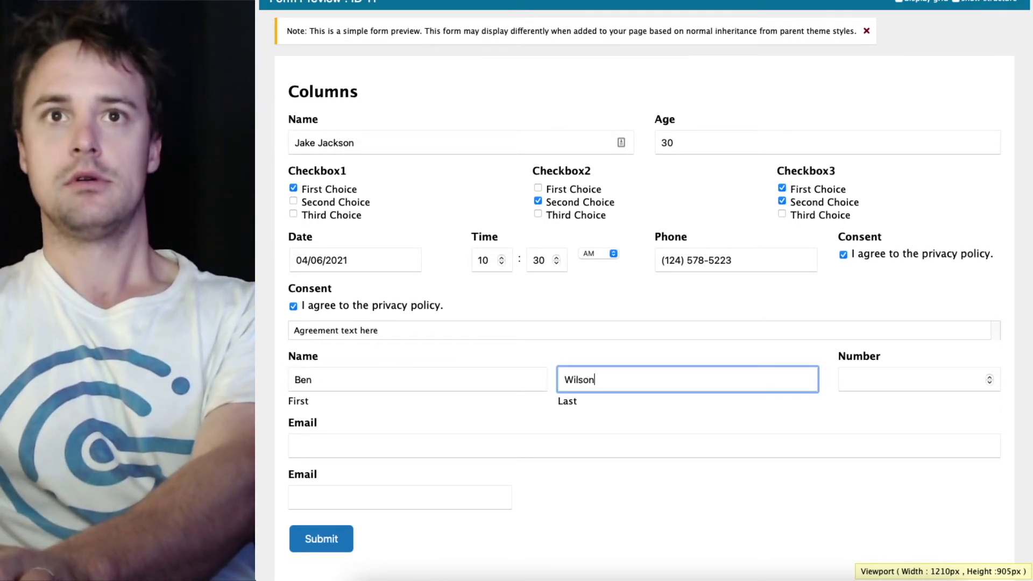
{"action": "key", "text": "Tab"}
{"action": "type", "text": "30"}
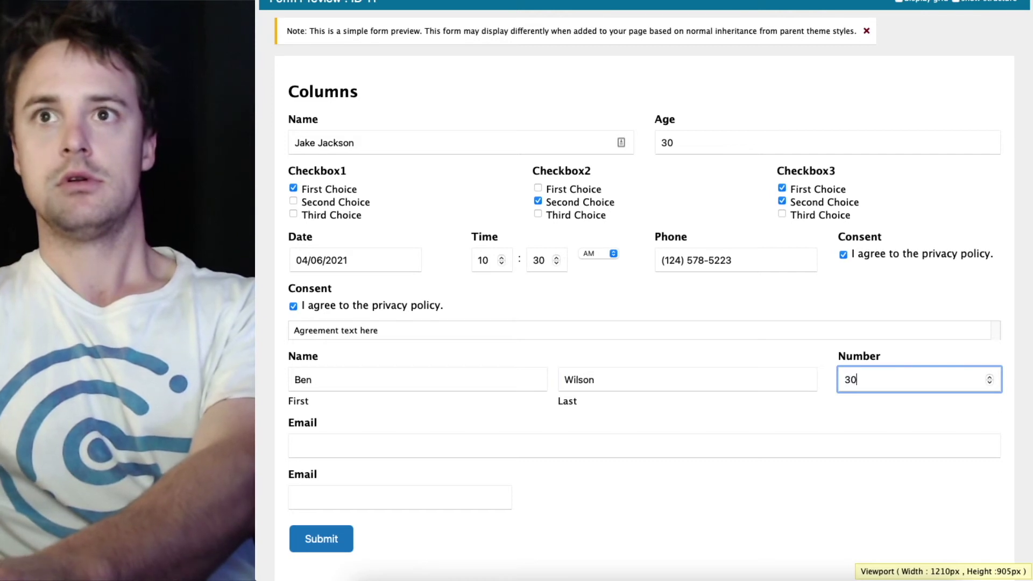
Enter both email addresses, correct the first email's username, and submit the form
{"action": "key", "text": "Tab"}
{"action": "type", "text": "sample"}
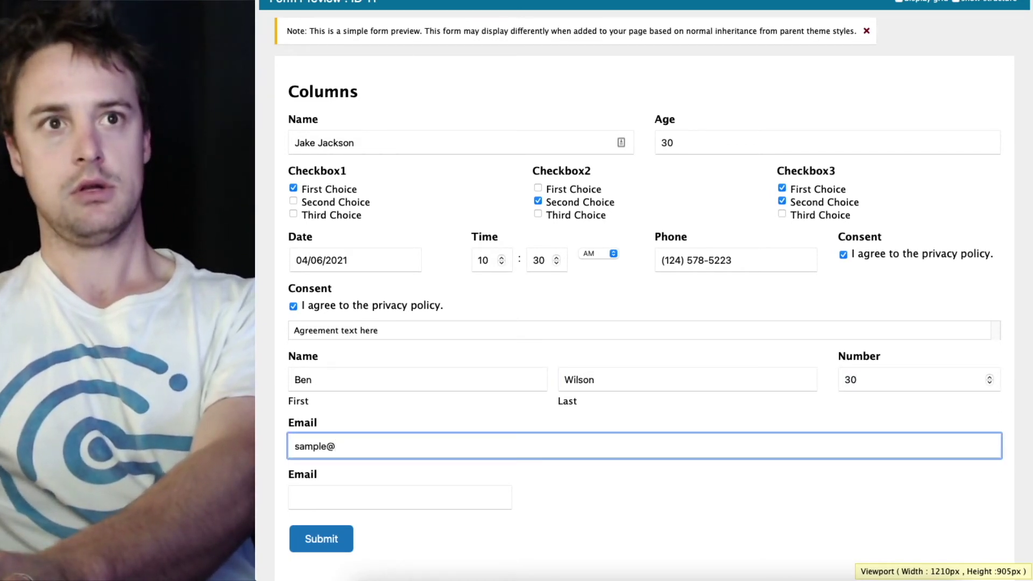
{"action": "type", "text": "@example.com"}
{"action": "key", "text": "Tab"}
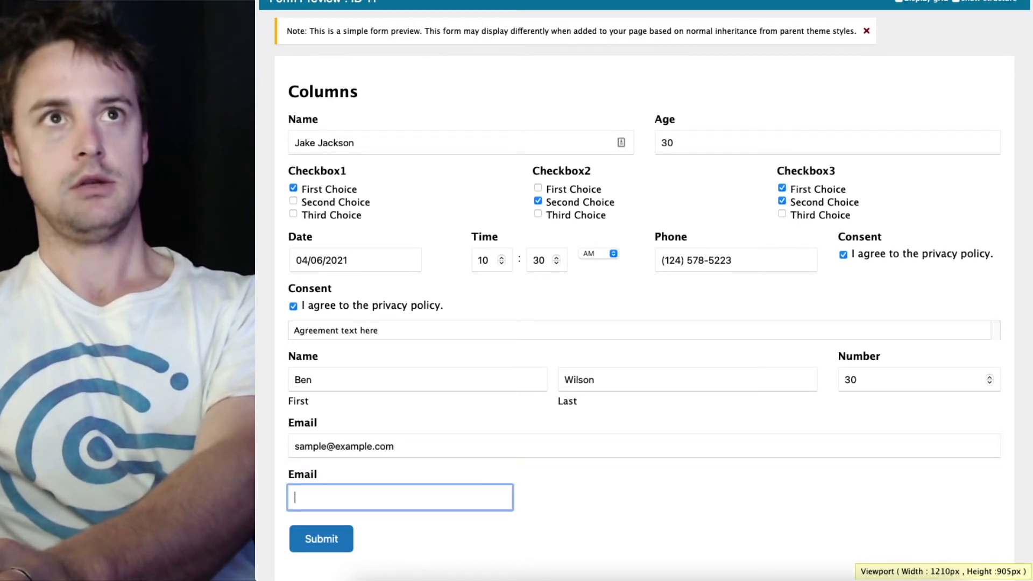
{"action": "type", "text": "benm"}
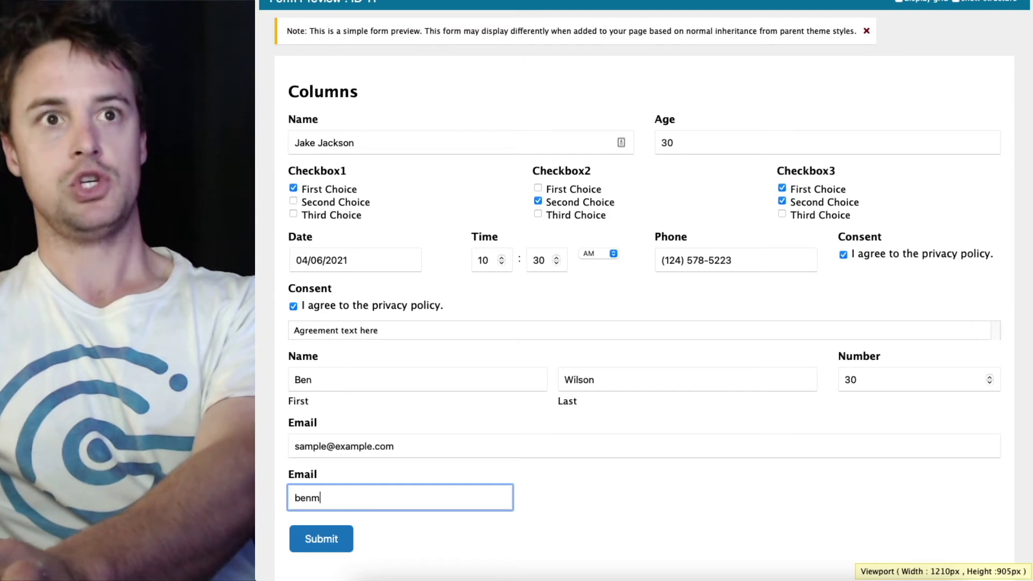
{"action": "key", "text": "BackSpace"}
{"action": "type", "text": "@example.com"}
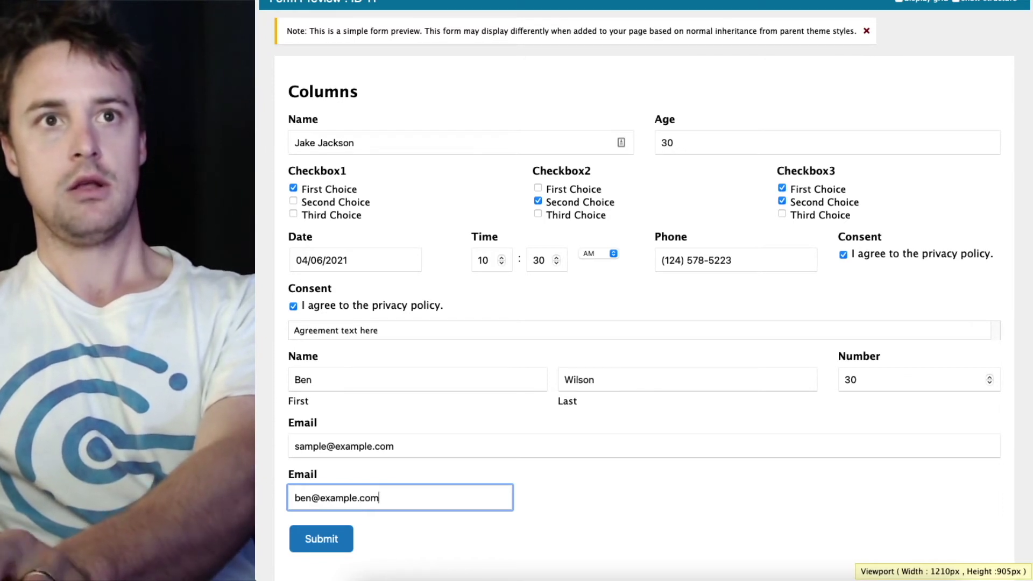
{"action": "double_click", "coordinate": [323, 446]}
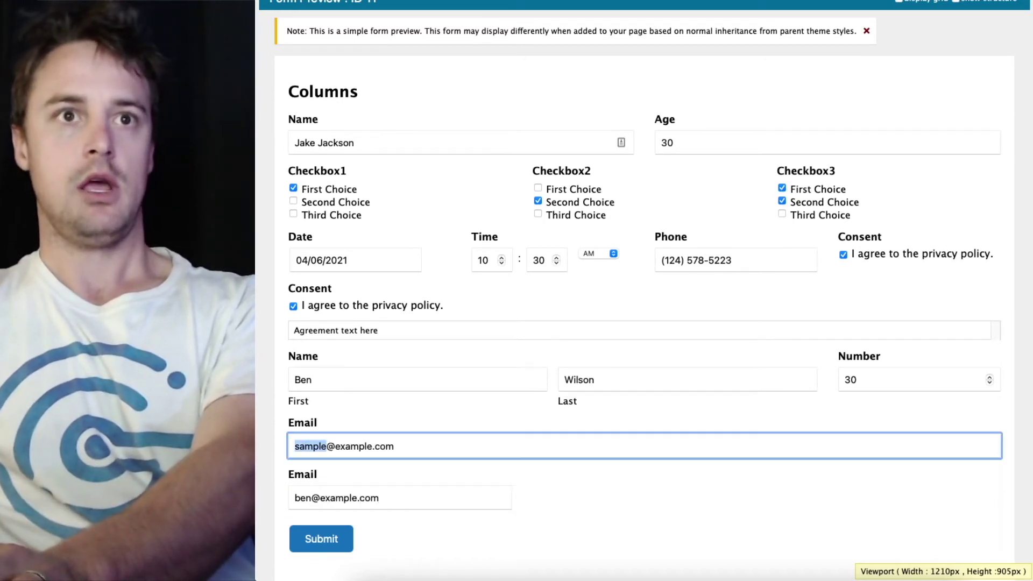
{"action": "type", "text": "jake"}
{"action": "left_click", "coordinate": [332, 533]}
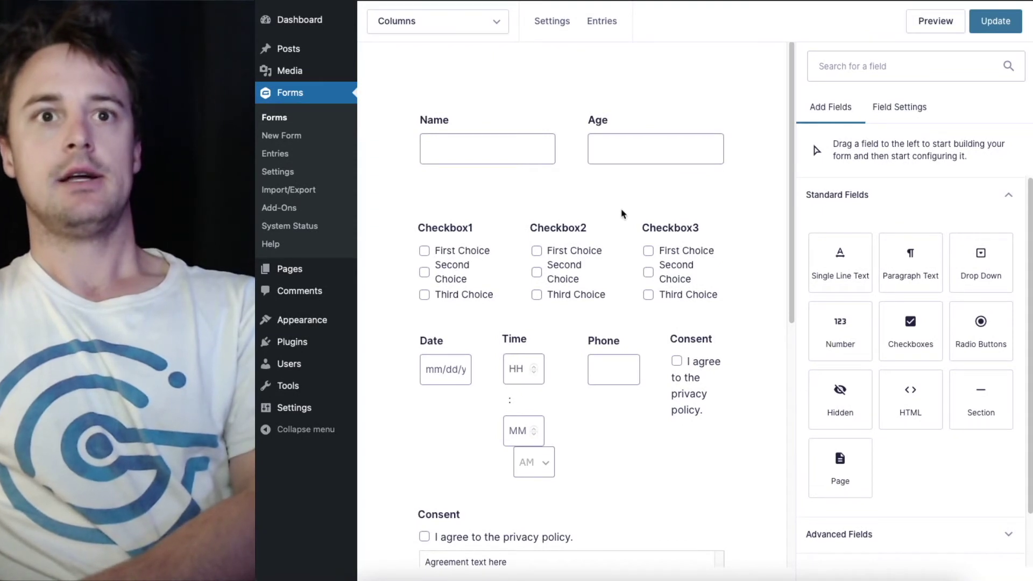
Create a new PDF with label and filename both 'Column Preview'
{"action": "mouse_move", "coordinate": [554, 27]}
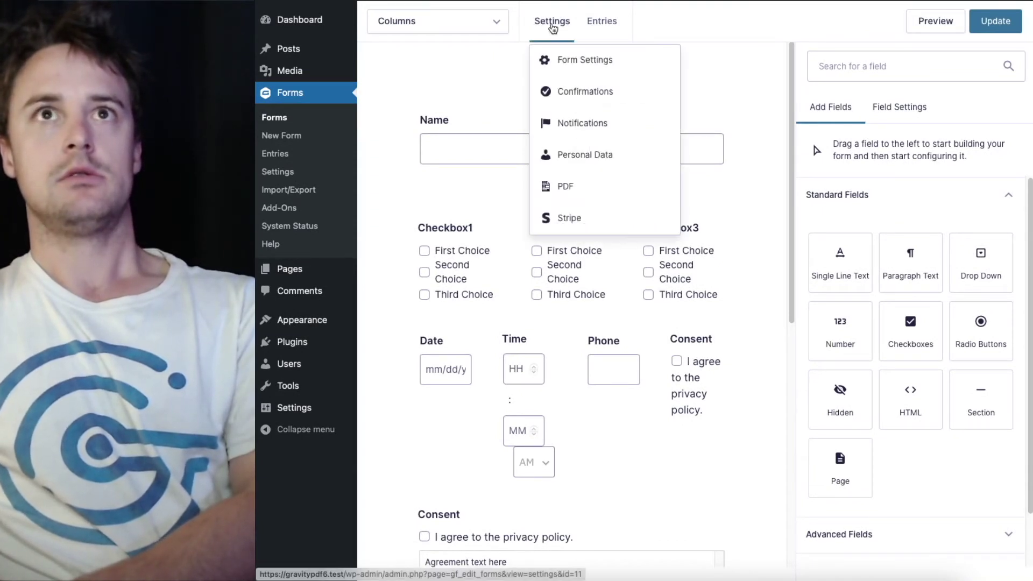
{"action": "left_click", "coordinate": [558, 188]}
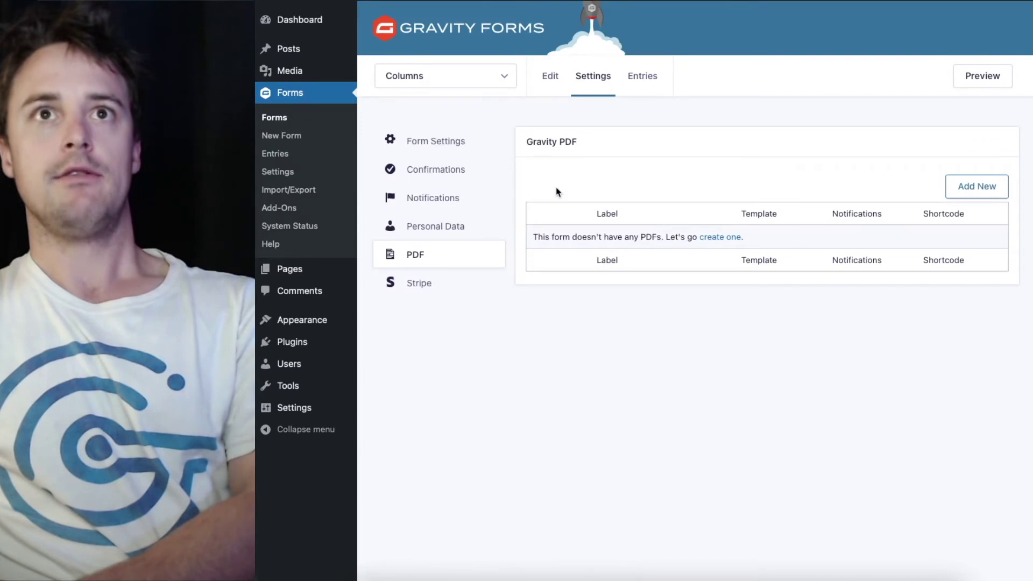
{"action": "left_click", "coordinate": [733, 239]}
{"action": "left_click", "coordinate": [670, 209]}
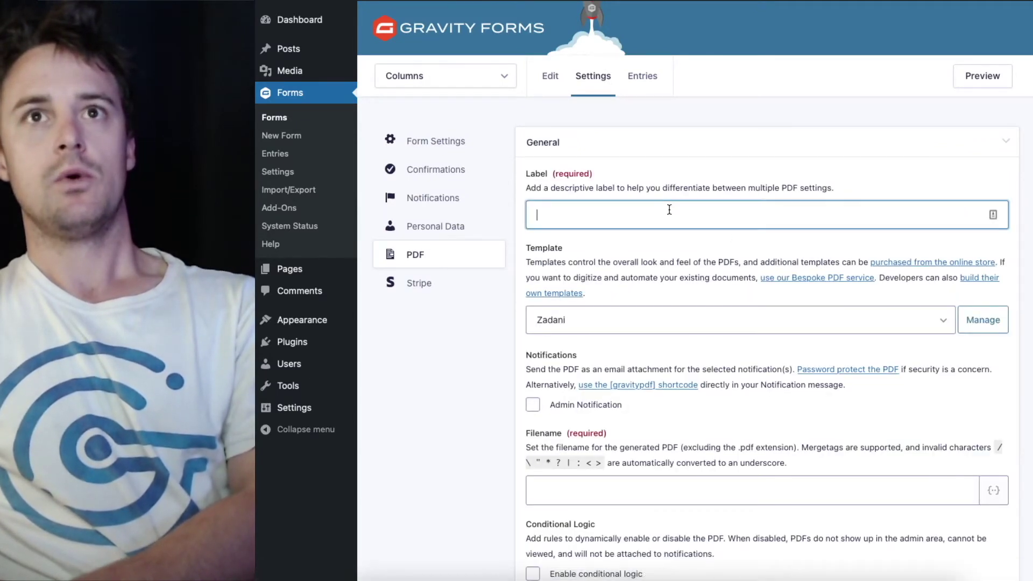
{"action": "type", "text": "Co"}
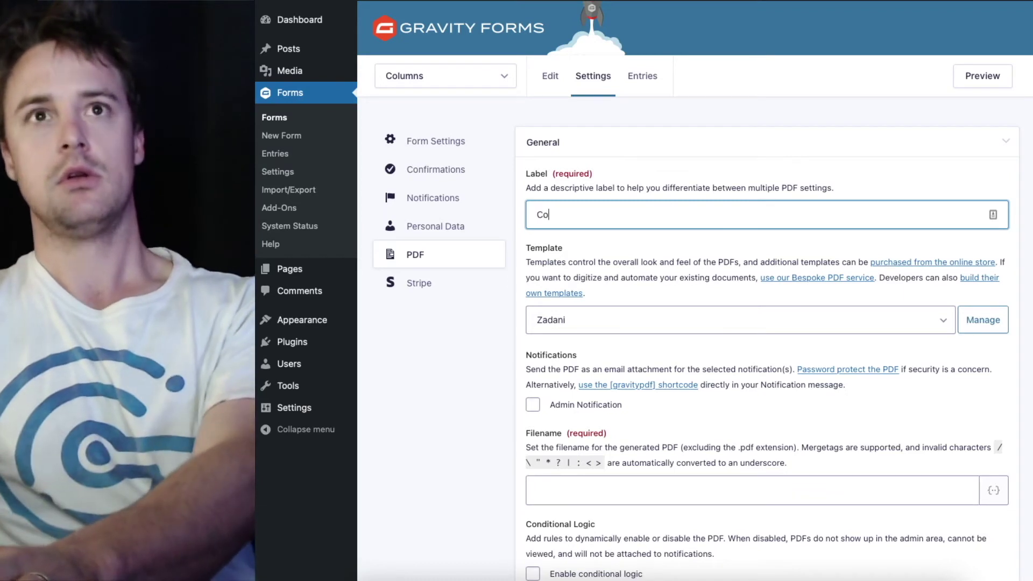
{"action": "type", "text": "lumn P"}
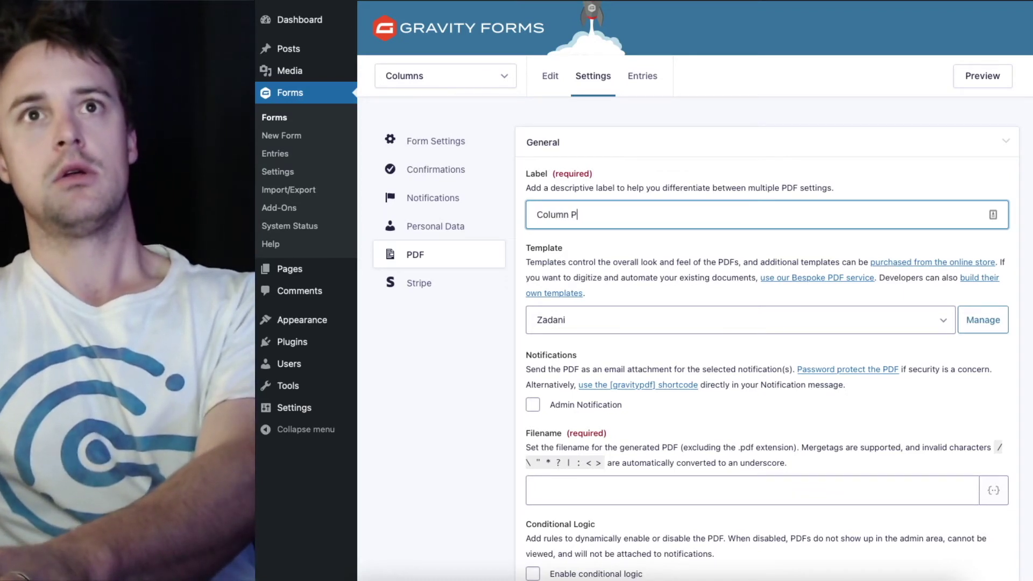
{"action": "type", "text": "review"}
{"action": "key", "text": "ctrl+a"}
{"action": "key", "text": "ctrl+c"}
{"action": "left_click", "coordinate": [554, 491]}
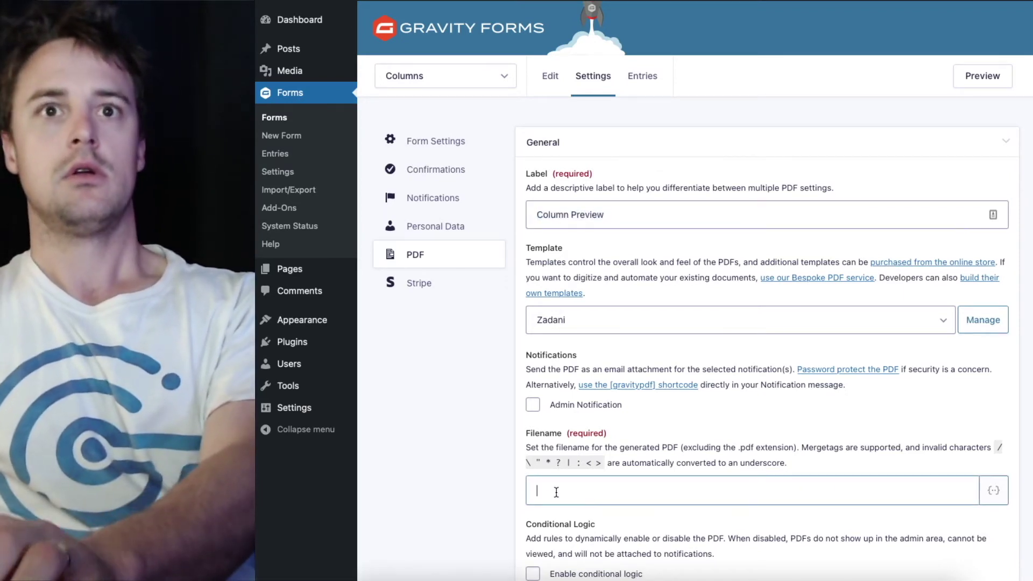
{"action": "key", "text": "ctrl+v"}
Choose the Rubix template and add the PDF
{"action": "scroll", "coordinate": [565, 377], "scroll_direction": "down", "scroll_amount": 1}
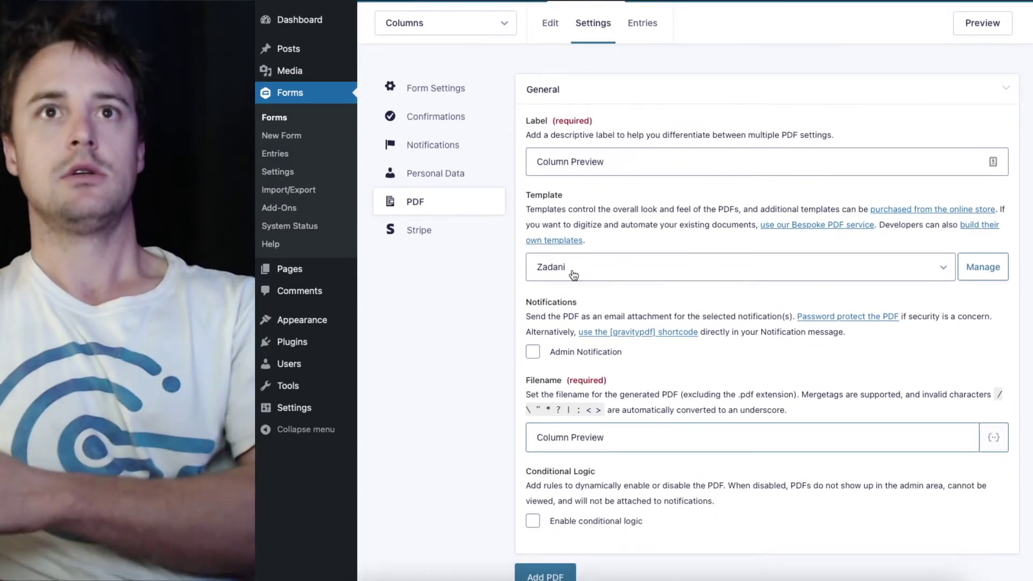
{"action": "left_click", "coordinate": [579, 267]}
{"action": "left_click", "coordinate": [581, 245]}
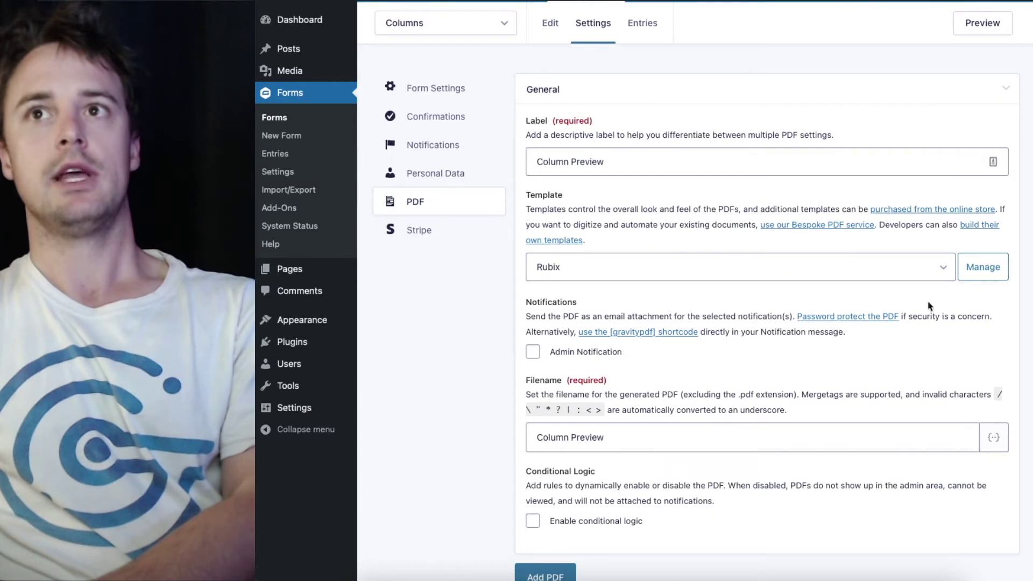
{"action": "scroll", "coordinate": [631, 416], "scroll_direction": "down", "scroll_amount": 1}
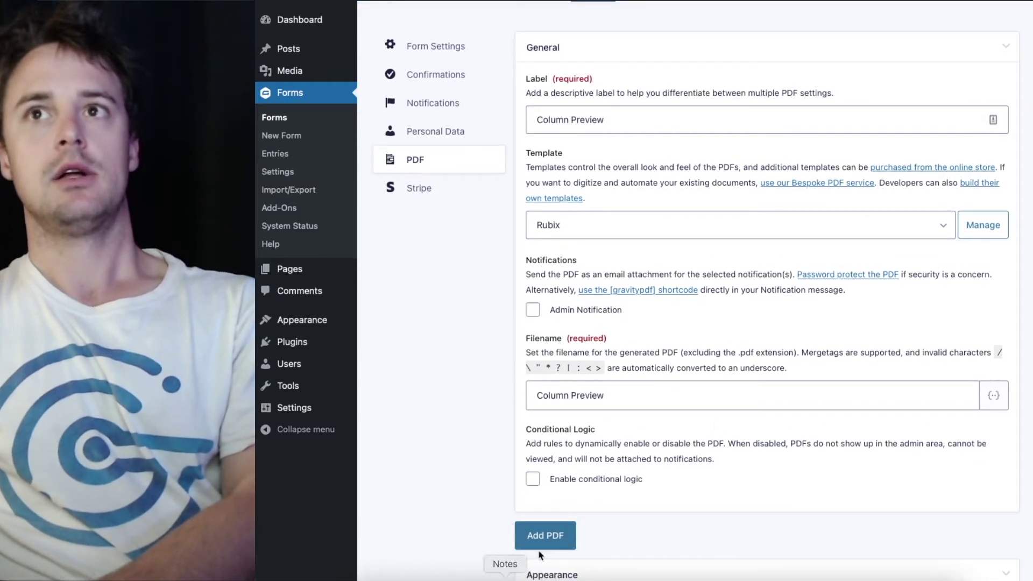
{"action": "left_click", "coordinate": [546, 536]}
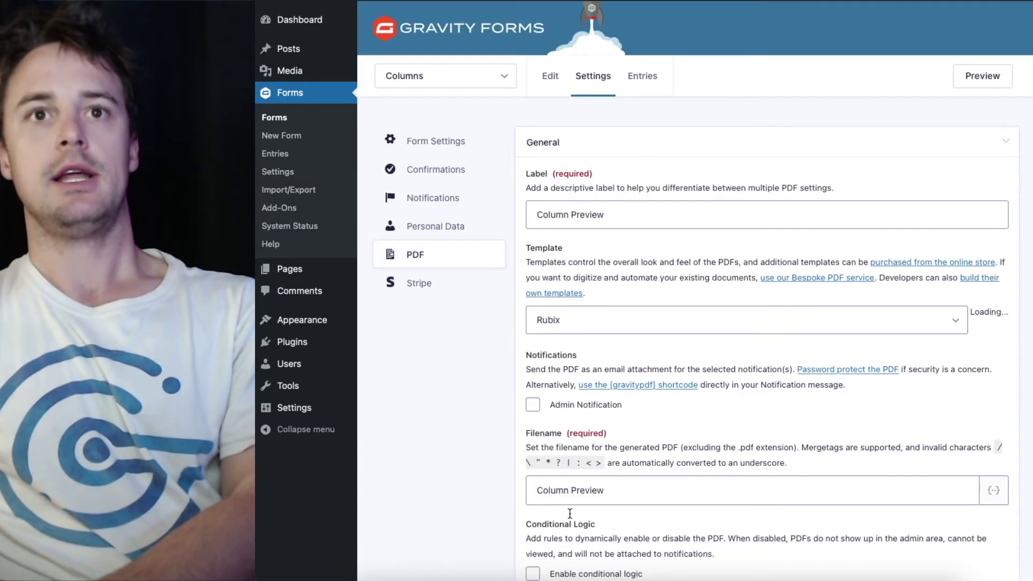
View the submitted entry's PDF from Entries and scroll through its multi-column layout
{"action": "left_click", "coordinate": [639, 81]}
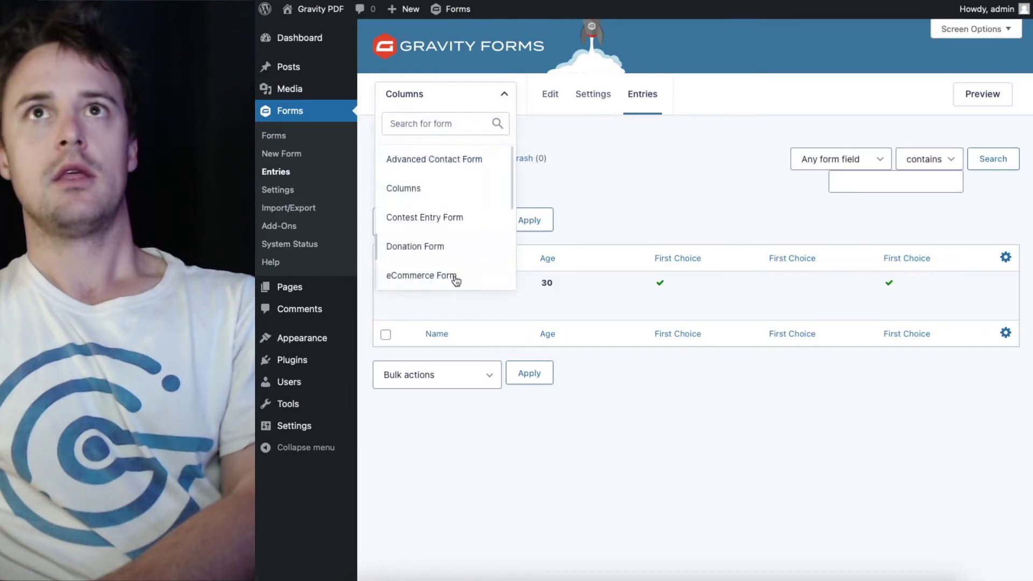
{"action": "left_click", "coordinate": [457, 309]}
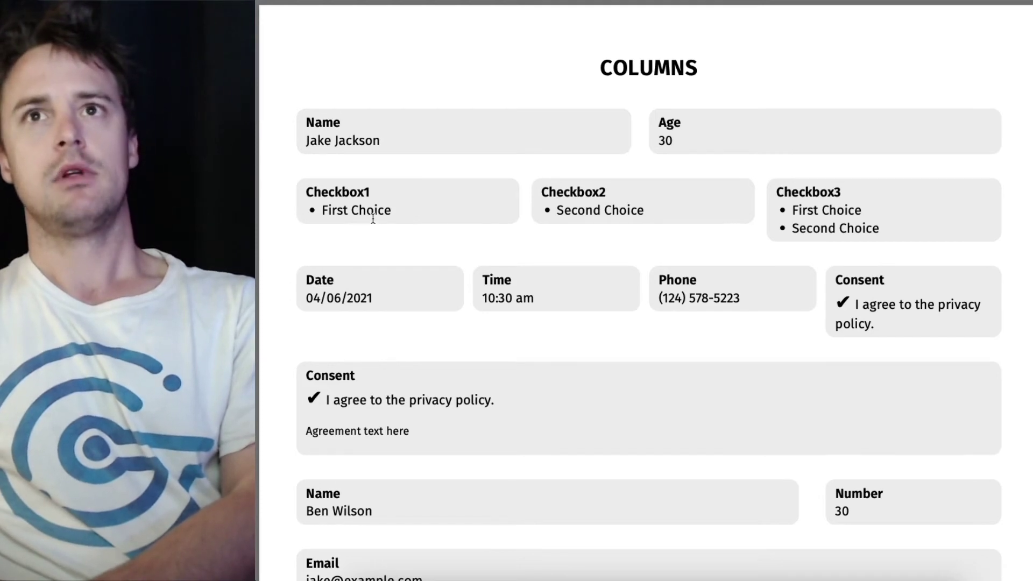
{"action": "scroll", "coordinate": [944, 202], "scroll_direction": "down", "scroll_amount": 1}
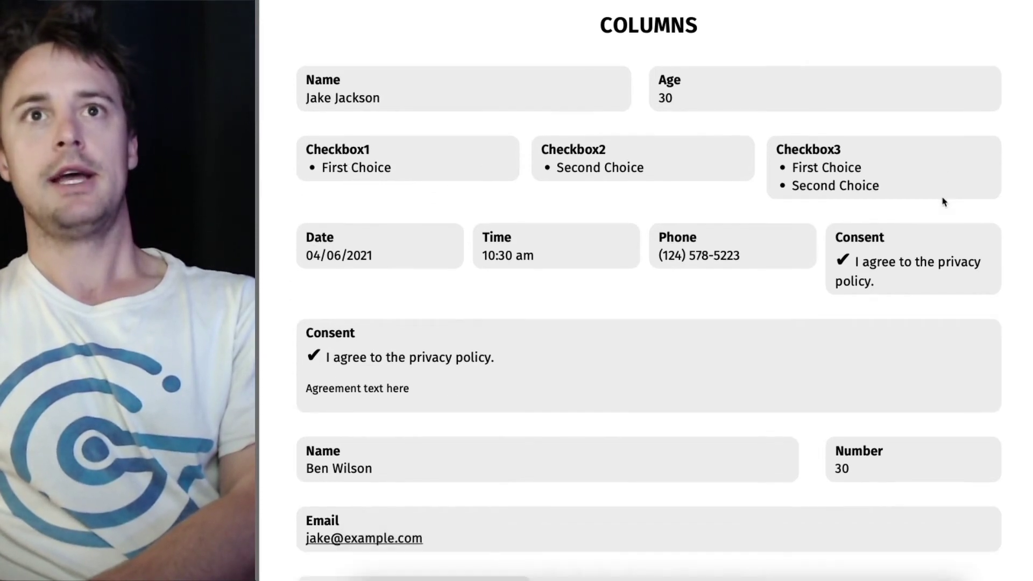
{"action": "scroll", "coordinate": [302, 254], "scroll_direction": "down", "scroll_amount": 2}
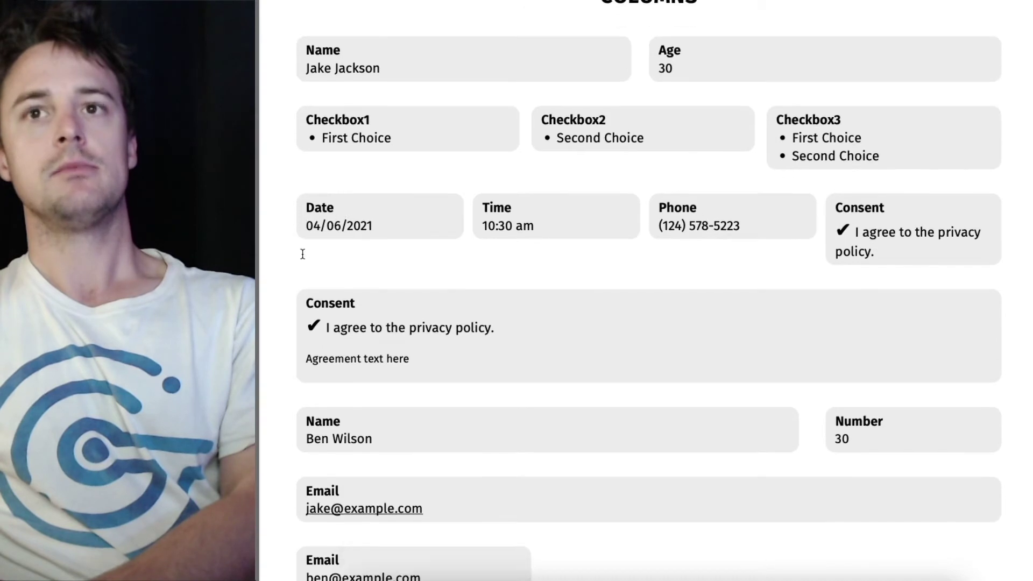
{"action": "scroll", "coordinate": [299, 252], "scroll_direction": "down", "scroll_amount": 1}
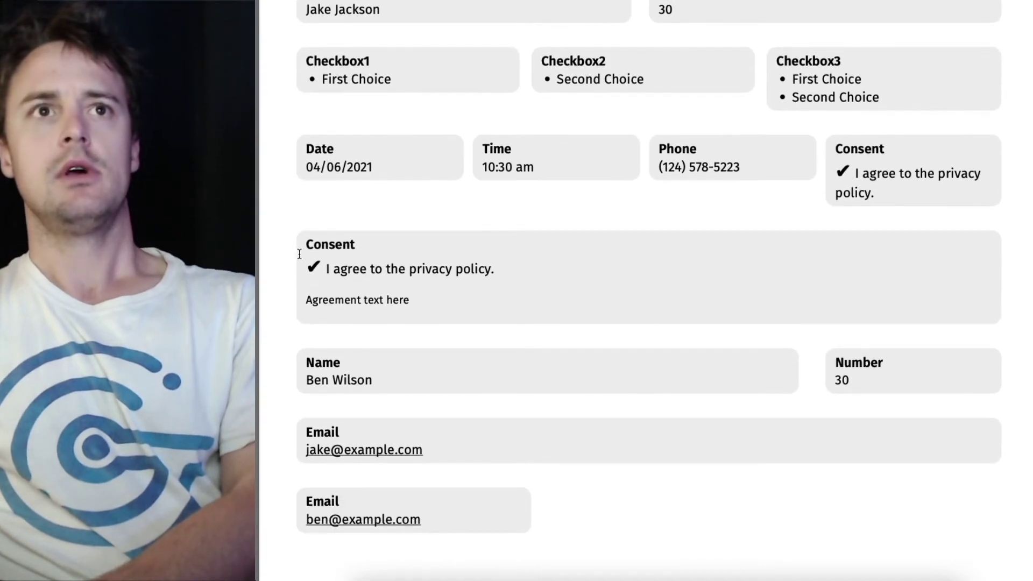
{"action": "scroll", "coordinate": [299, 252], "scroll_direction": "down", "scroll_amount": 1}
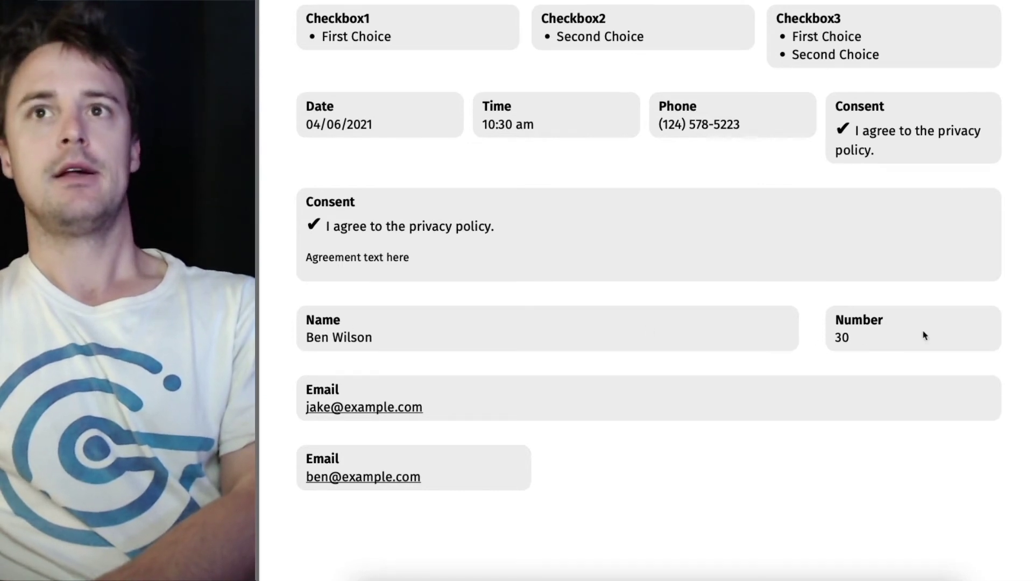
{"action": "scroll", "coordinate": [957, 328], "scroll_direction": "down", "scroll_amount": 4}
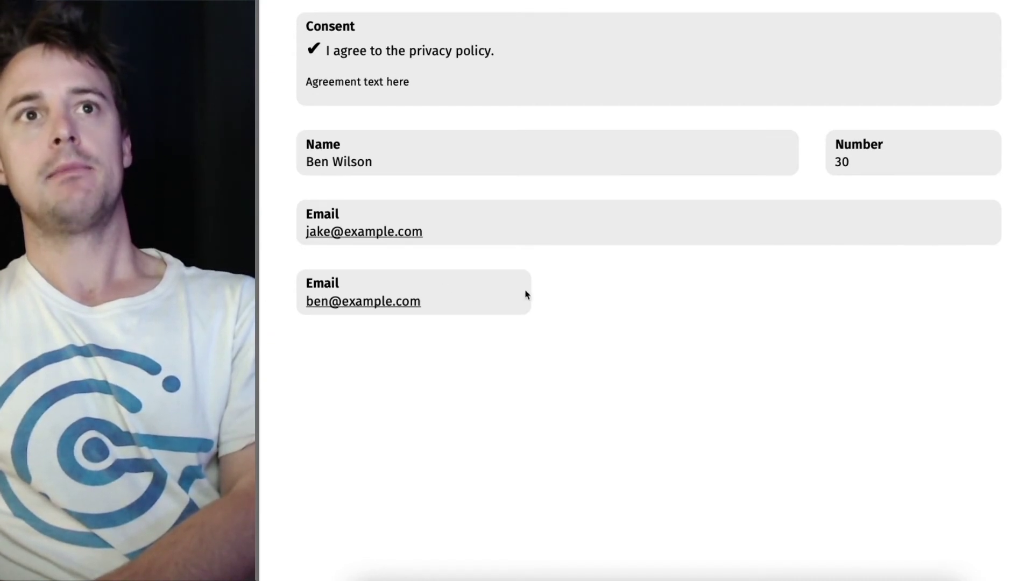
{"action": "scroll", "coordinate": [549, 296], "scroll_direction": "up", "scroll_amount": 7}
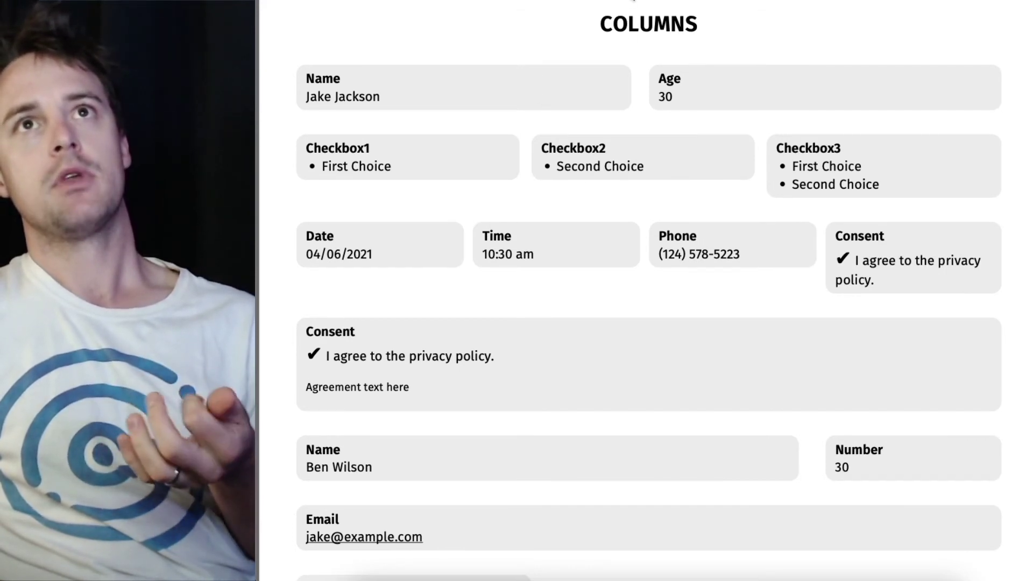
{"action": "left_click", "coordinate": [634, 2]}
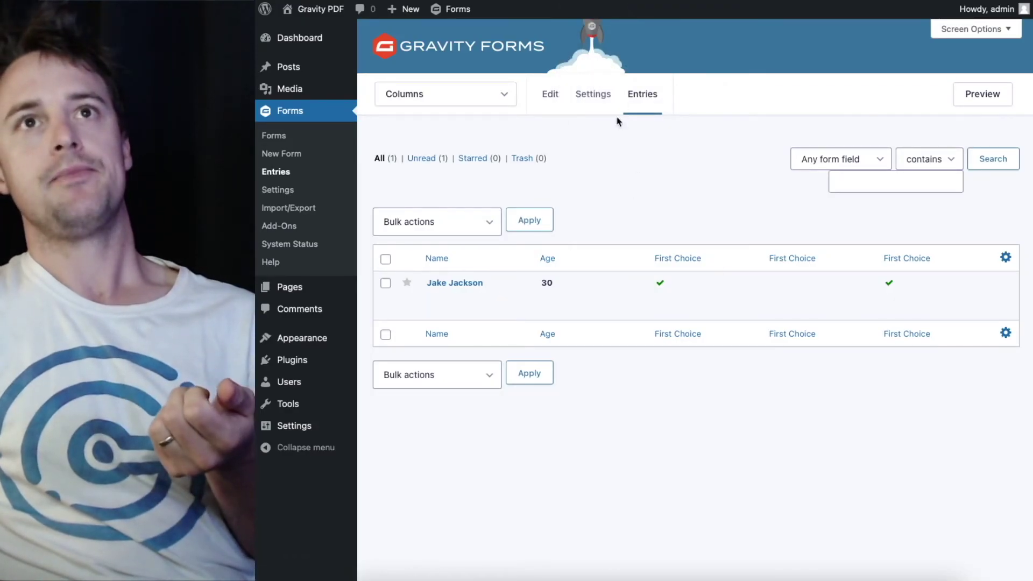
In the form editor, widen the top Name field and narrow Age
{"action": "mouse_move", "coordinate": [607, 105]}
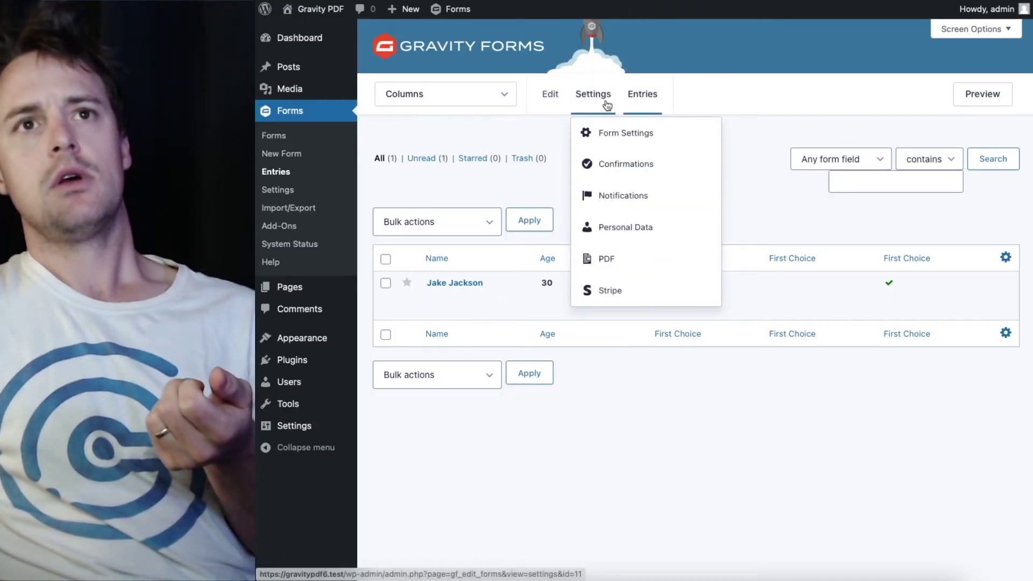
{"action": "left_click", "coordinate": [551, 102]}
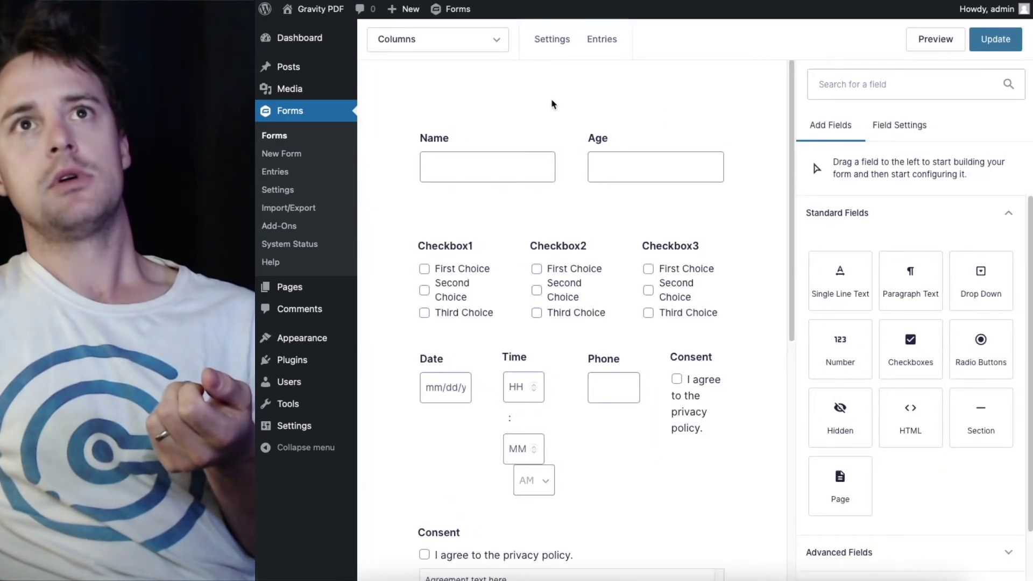
{"action": "left_click", "coordinate": [550, 157]}
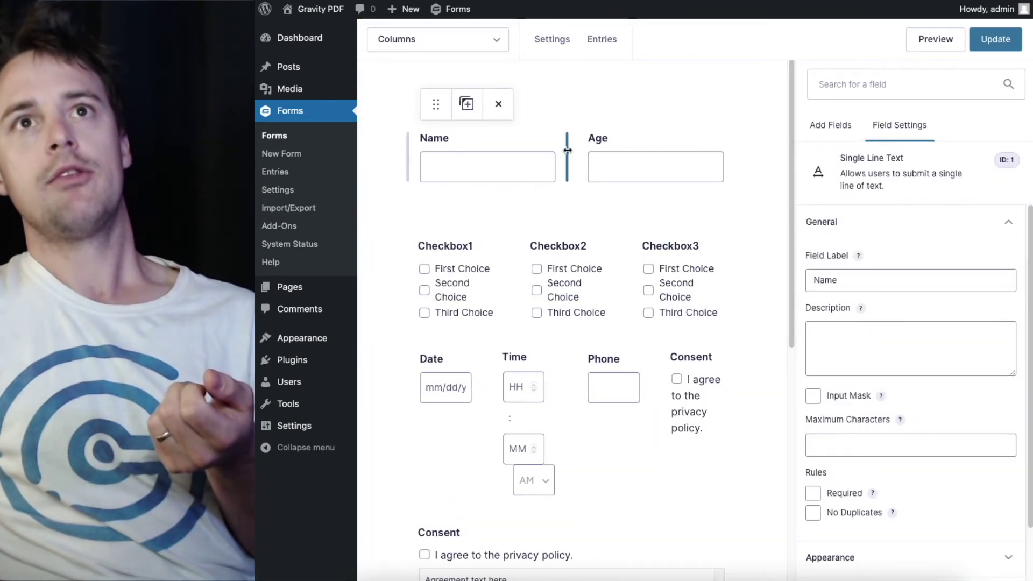
{"action": "left_click_drag", "start_coordinate": [567, 150], "coordinate": [663, 154]}
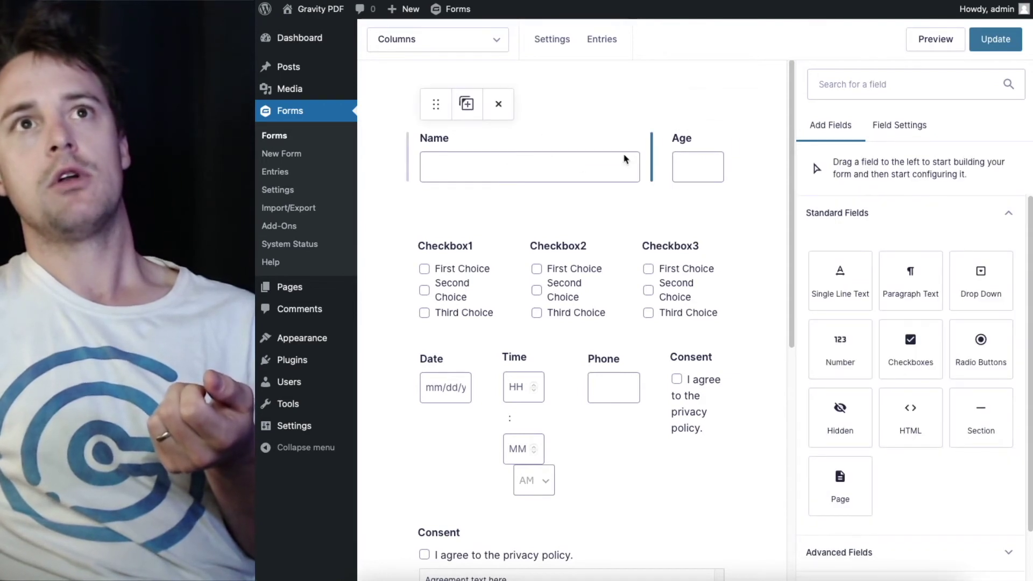
Shift the lower Name/Number divider left so the Number field widens
{"action": "scroll", "coordinate": [700, 166], "scroll_direction": "down", "scroll_amount": 2}
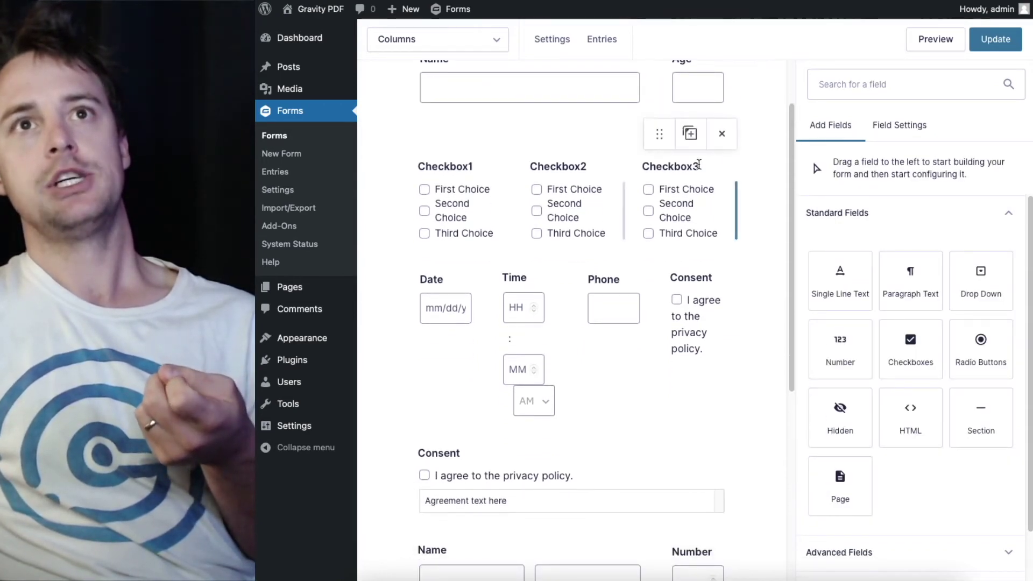
{"action": "scroll", "coordinate": [700, 164], "scroll_direction": "down", "scroll_amount": 1}
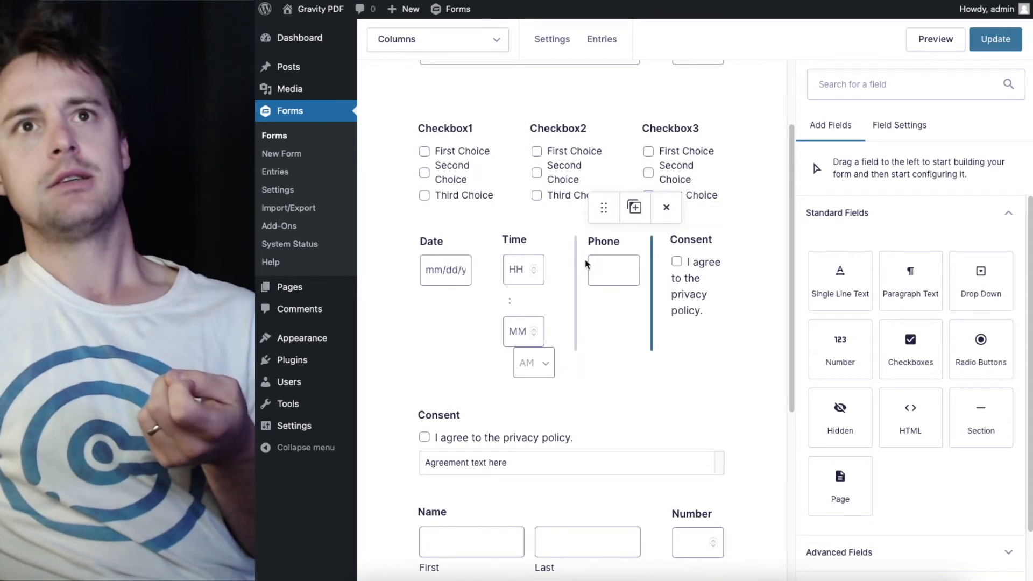
{"action": "left_click", "coordinate": [606, 257]}
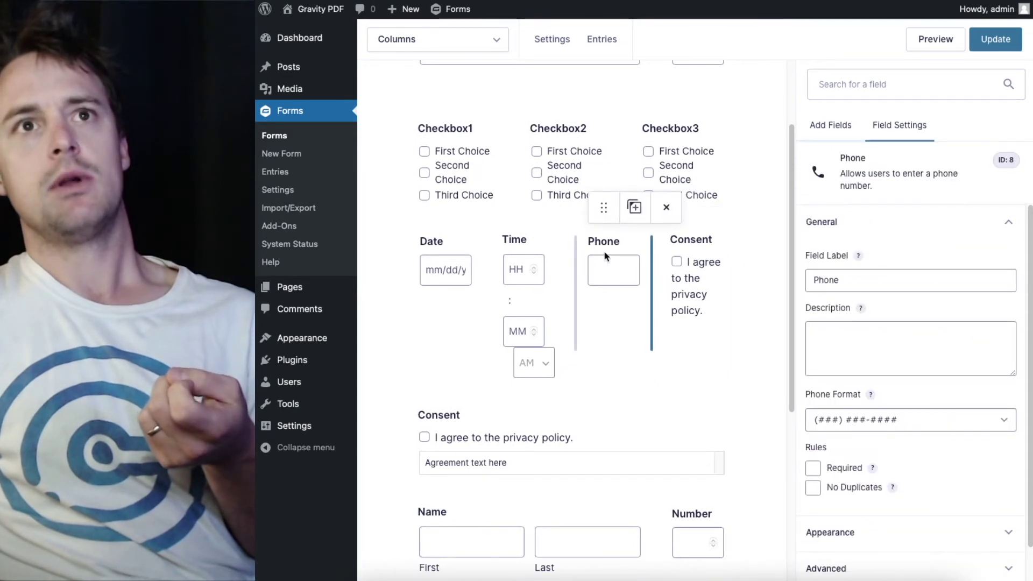
{"action": "left_click", "coordinate": [686, 249]}
{"action": "left_click", "coordinate": [695, 262]}
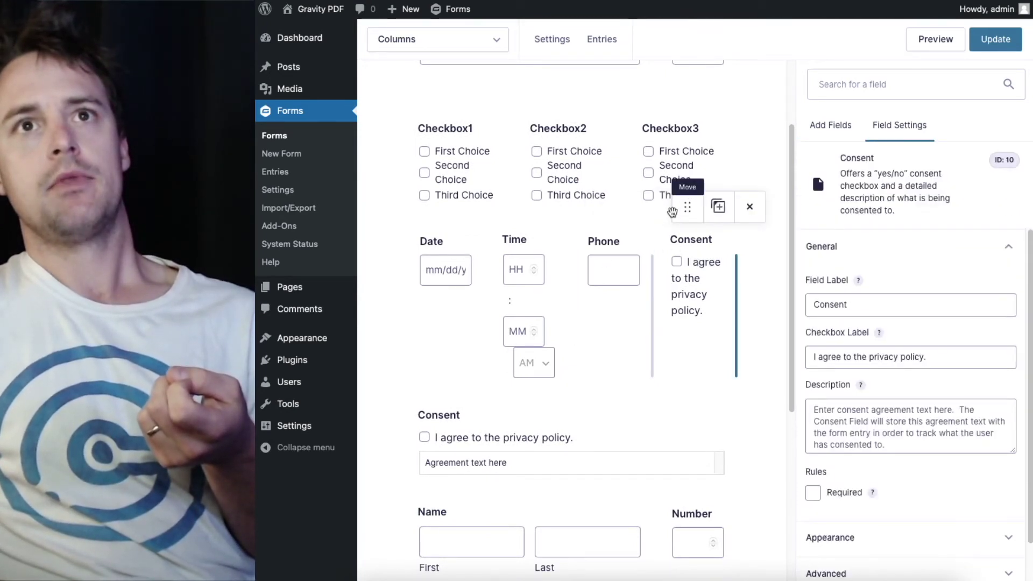
{"action": "scroll", "coordinate": [674, 216], "scroll_direction": "down", "scroll_amount": 1}
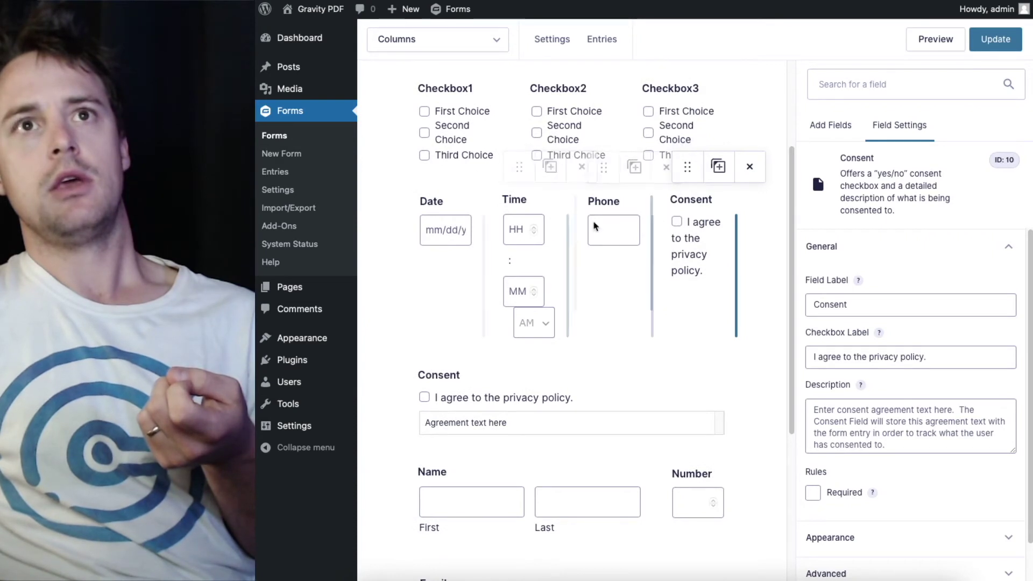
{"action": "scroll", "coordinate": [506, 238], "scroll_direction": "down", "scroll_amount": 4}
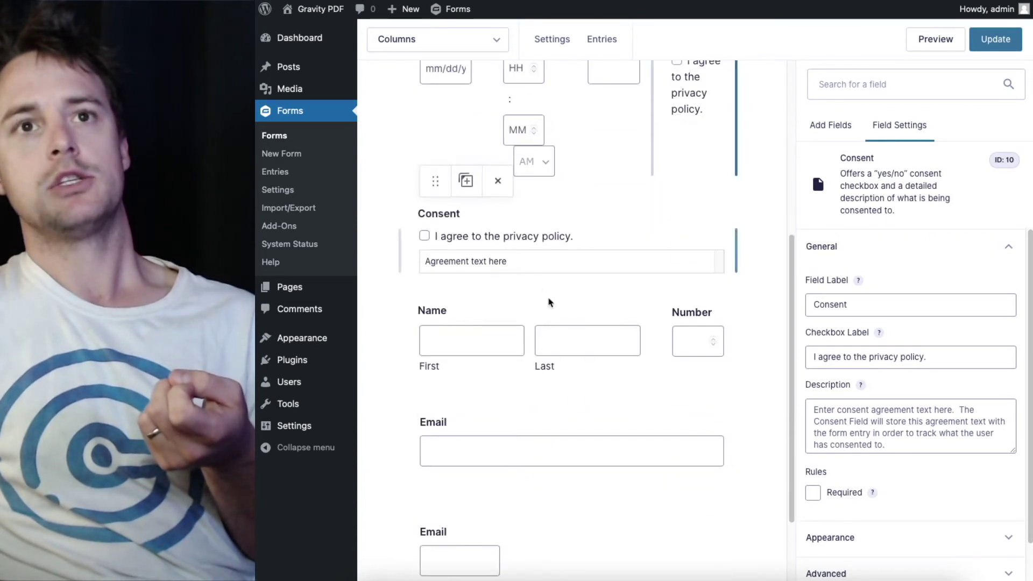
{"action": "left_click", "coordinate": [581, 341]}
{"action": "left_click_drag", "start_coordinate": [652, 334], "coordinate": [583, 337]}
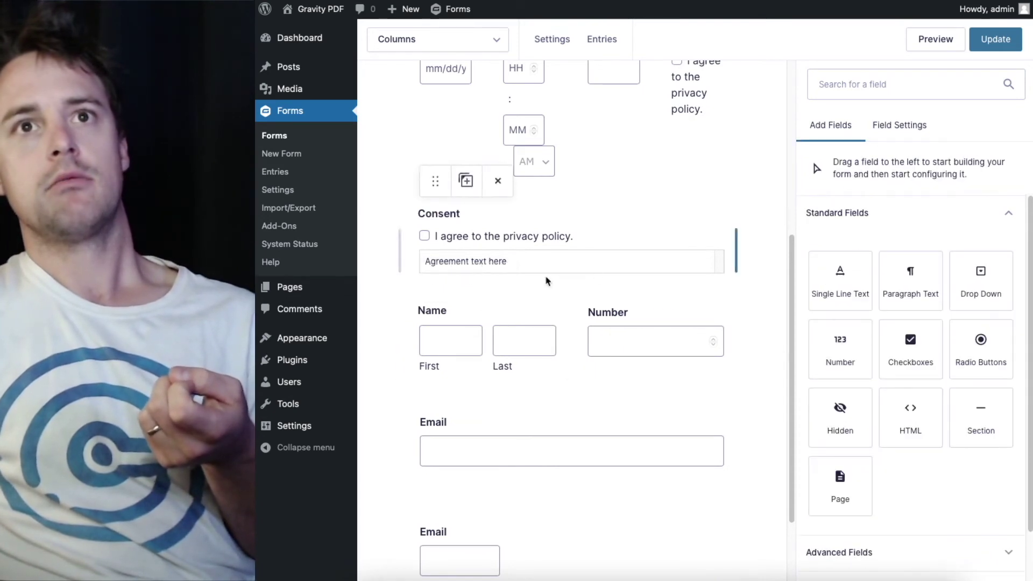
Widen the second Email field and update the form
{"action": "scroll", "coordinate": [459, 323], "scroll_direction": "down", "scroll_amount": 2}
{"action": "left_click", "coordinate": [490, 479]}
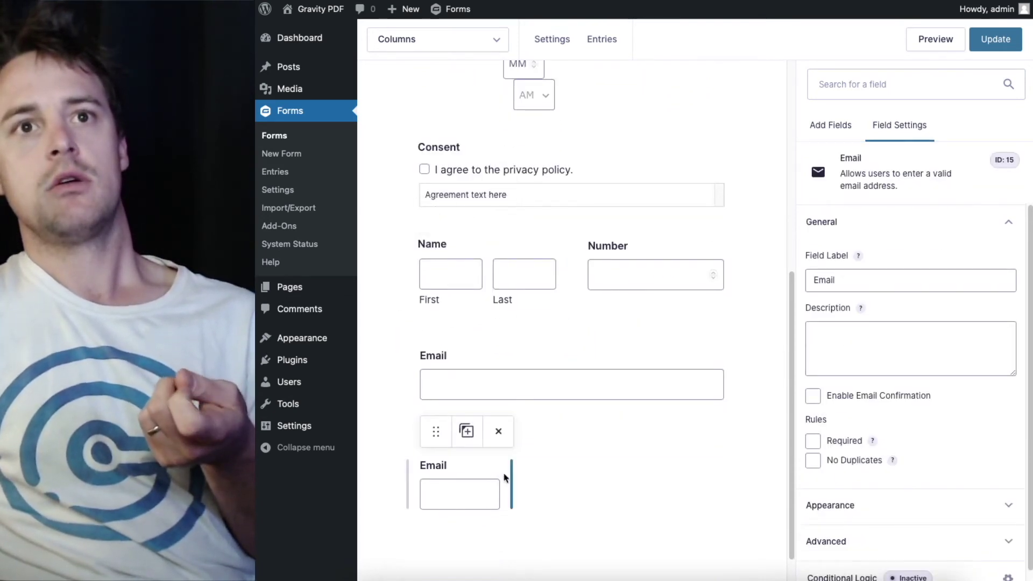
{"action": "left_click_drag", "start_coordinate": [511, 473], "coordinate": [594, 473]}
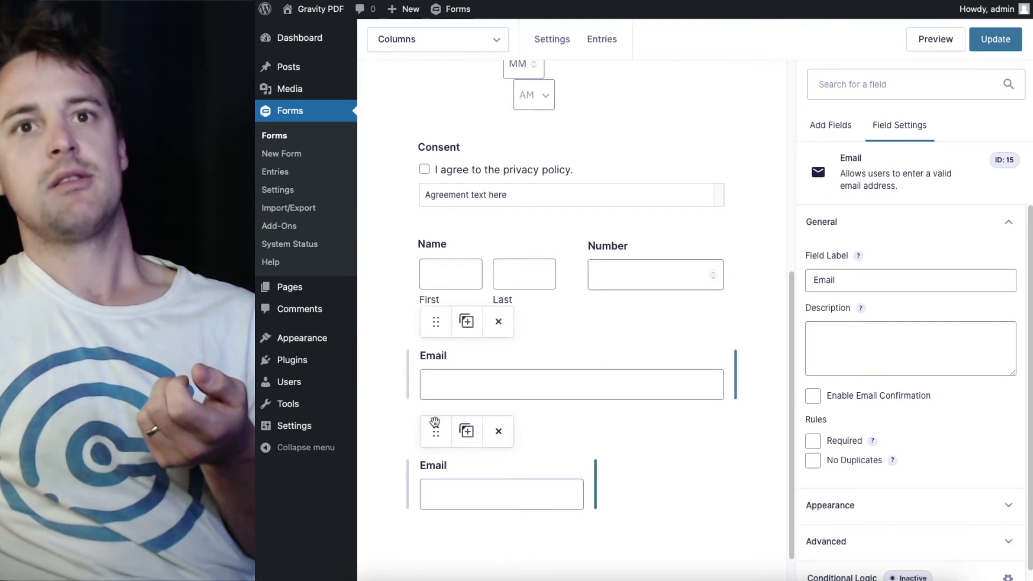
{"action": "left_click", "coordinate": [997, 40]}
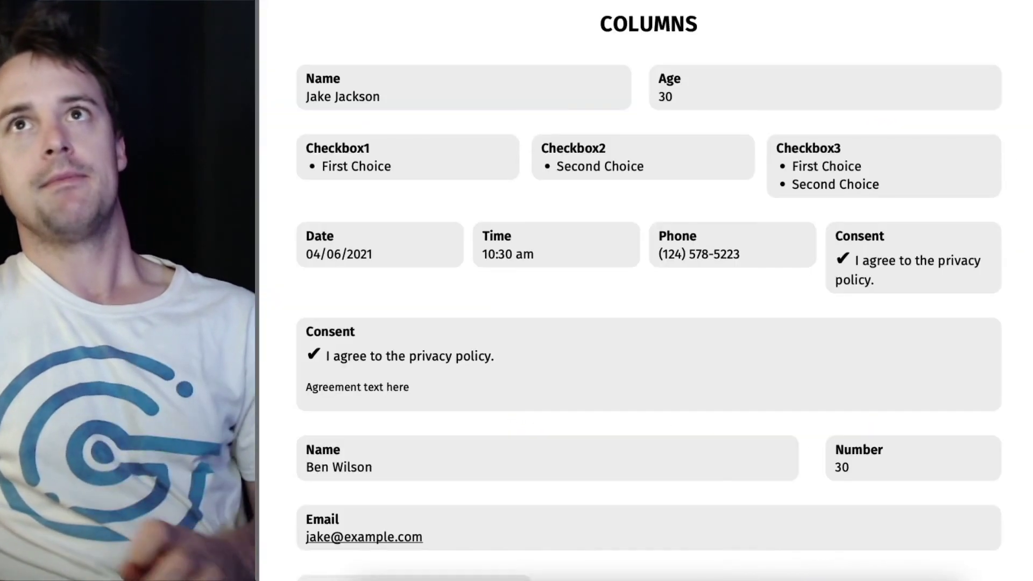
Zoom the regenerated PDF out to a full page showing wide Name beside narrow Age
{"action": "scroll", "coordinate": [595, 222], "scroll_direction": "down", "scroll_amount": 5}
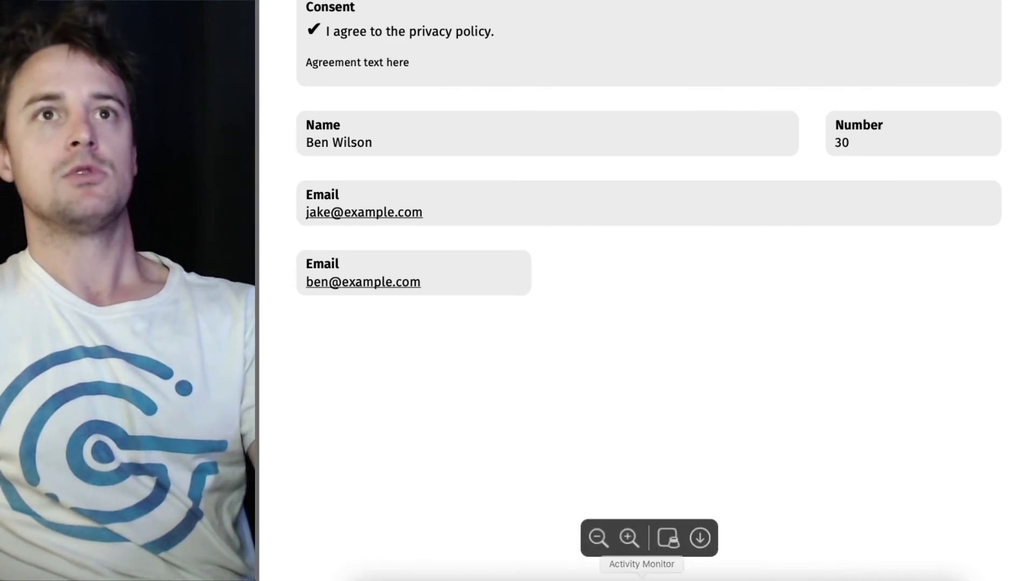
{"action": "left_click", "coordinate": [598, 538]}
{"action": "left_click", "coordinate": [597, 538]}
{"action": "scroll", "coordinate": [769, 65], "scroll_direction": "up", "scroll_amount": 1}
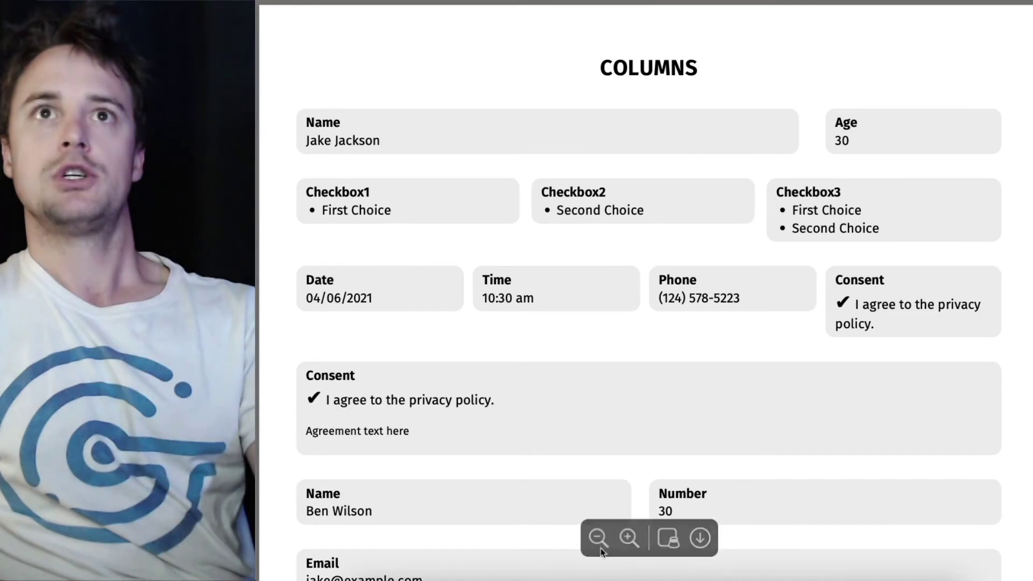
{"action": "left_click", "coordinate": [598, 538]}
{"action": "left_click", "coordinate": [598, 538]}
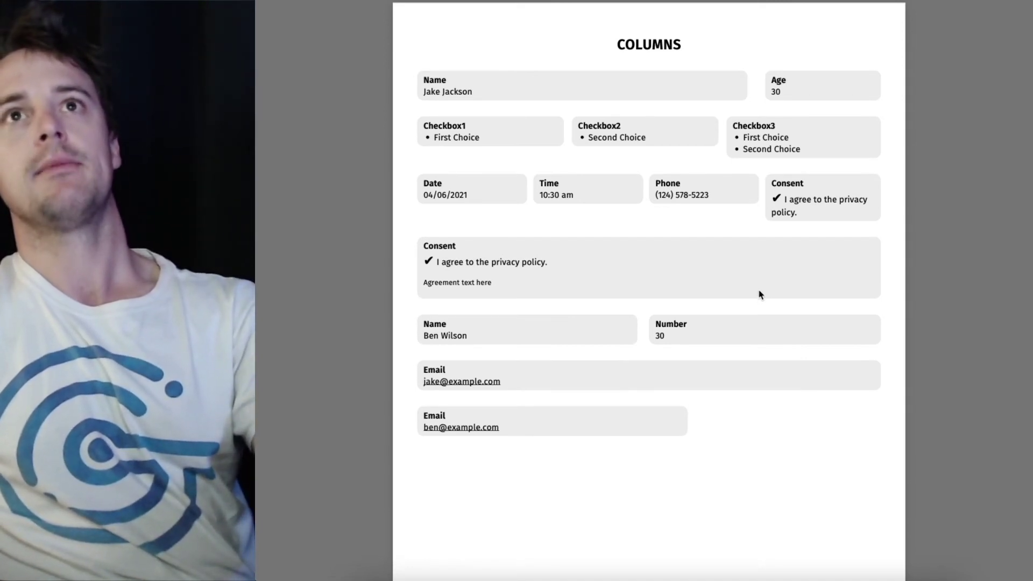
Back in the editor, delete both Email fields, confirming each deletion
{"action": "key", "text": "ctrl+w"}
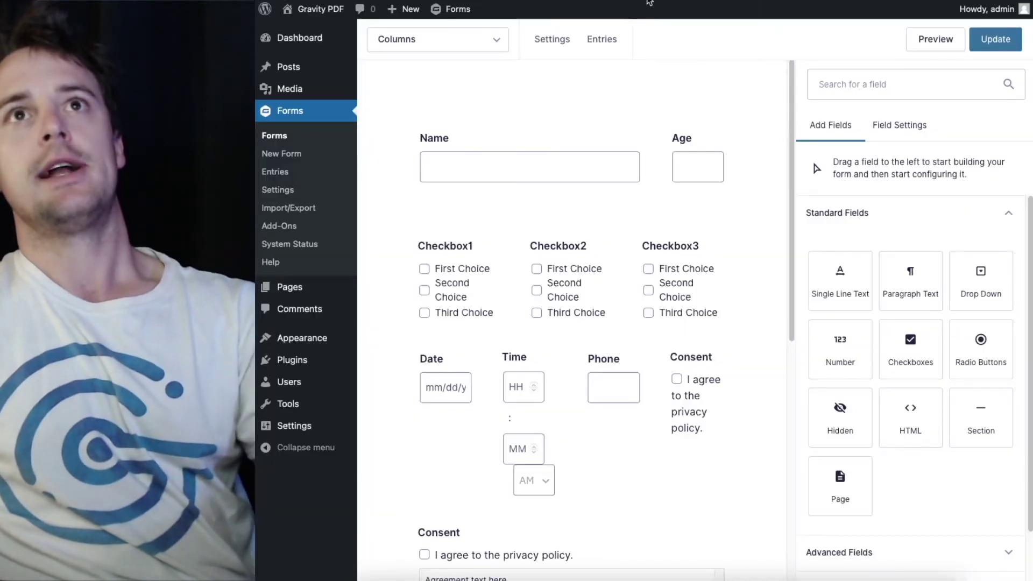
{"action": "scroll", "coordinate": [592, 296], "scroll_direction": "down", "scroll_amount": 3}
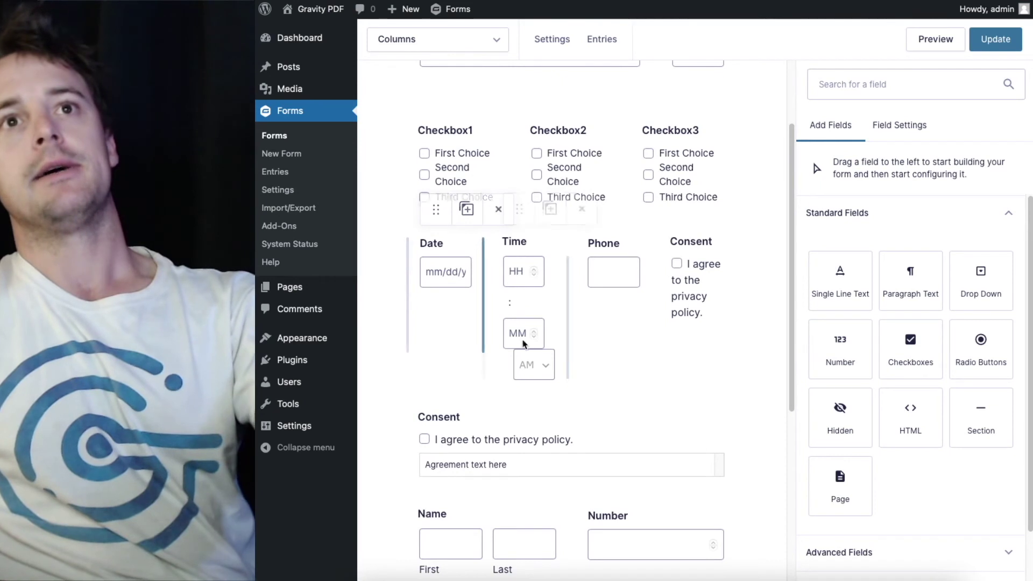
{"action": "scroll", "coordinate": [694, 316], "scroll_direction": "down", "scroll_amount": 5}
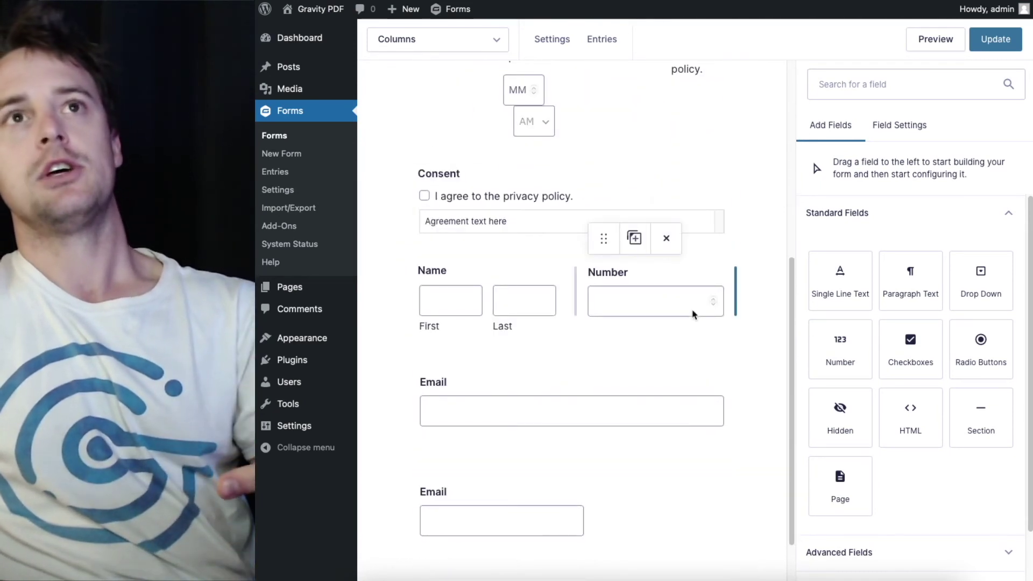
{"action": "scroll", "coordinate": [694, 315], "scroll_direction": "down", "scroll_amount": 1}
{"action": "scroll", "coordinate": [693, 315], "scroll_direction": "up", "scroll_amount": 6}
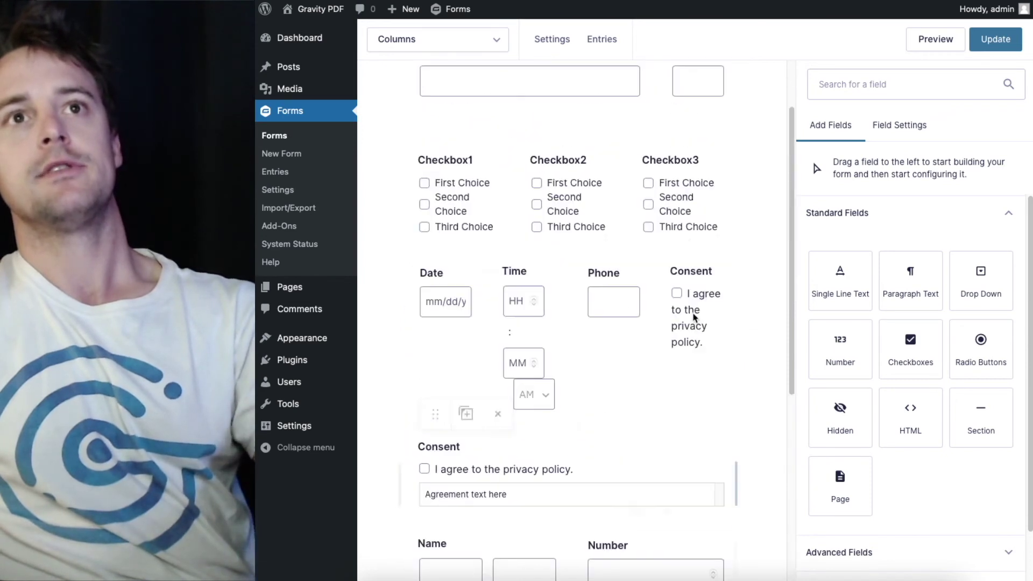
{"action": "scroll", "coordinate": [572, 215], "scroll_direction": "up", "scroll_amount": 2}
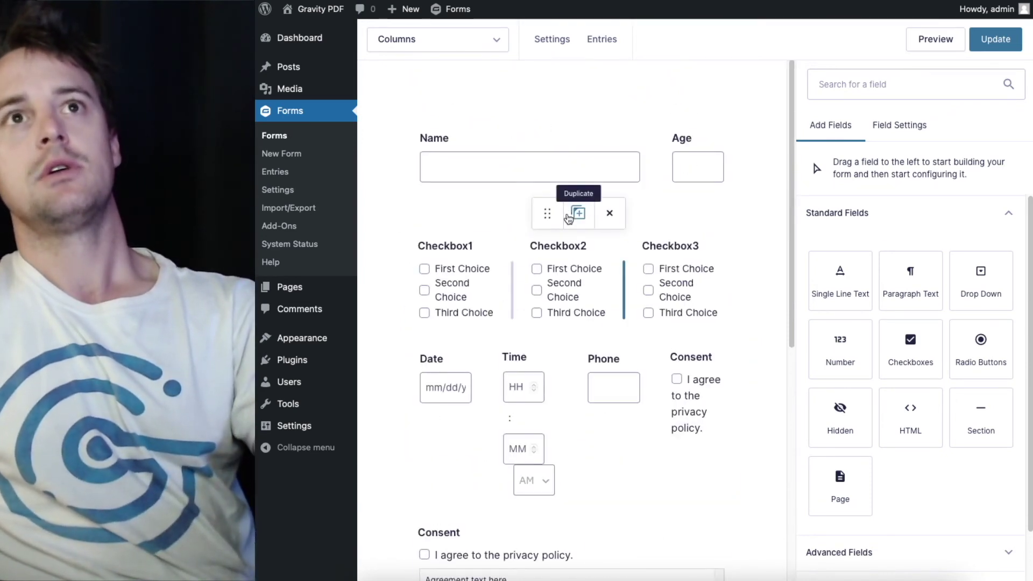
{"action": "scroll", "coordinate": [569, 220], "scroll_direction": "down", "scroll_amount": 7}
{"action": "scroll", "coordinate": [569, 220], "scroll_direction": "down", "scroll_amount": 2}
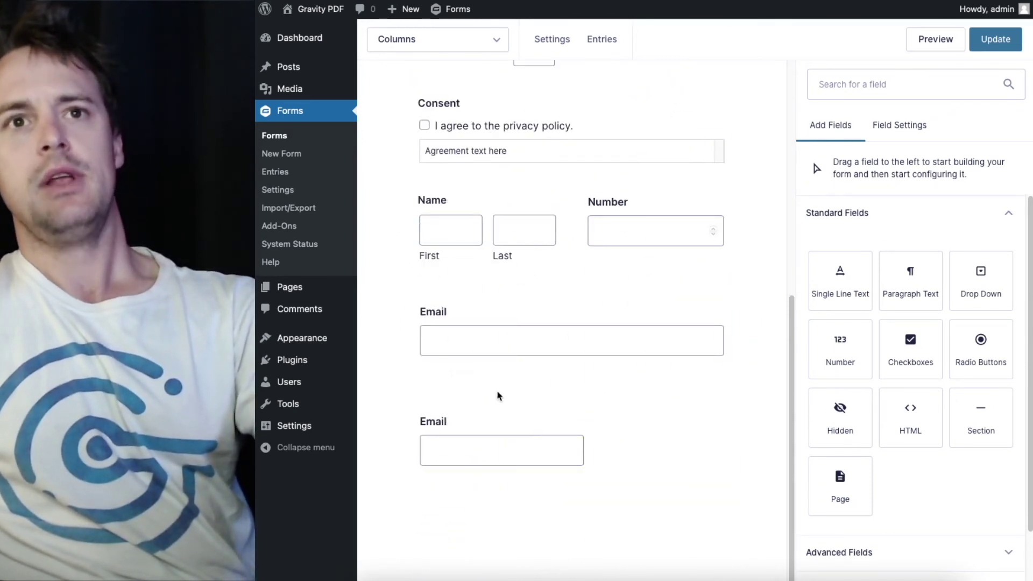
{"action": "left_click", "coordinate": [499, 405]}
{"action": "left_click", "coordinate": [765, 286]}
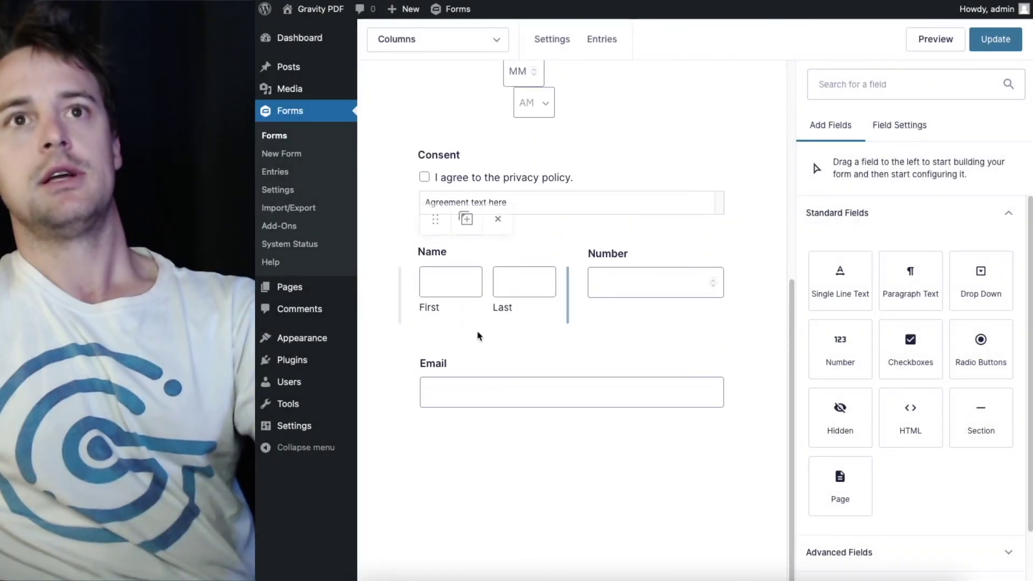
{"action": "left_click", "coordinate": [498, 330]}
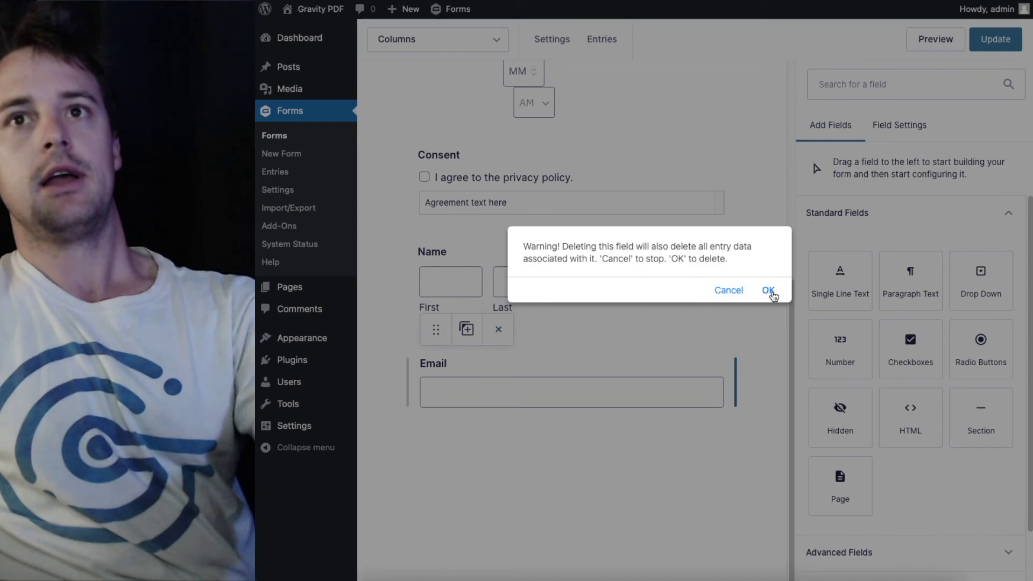
{"action": "left_click", "coordinate": [770, 293]}
Delete the full-width Consent field and update the form
{"action": "left_click", "coordinate": [498, 231]}
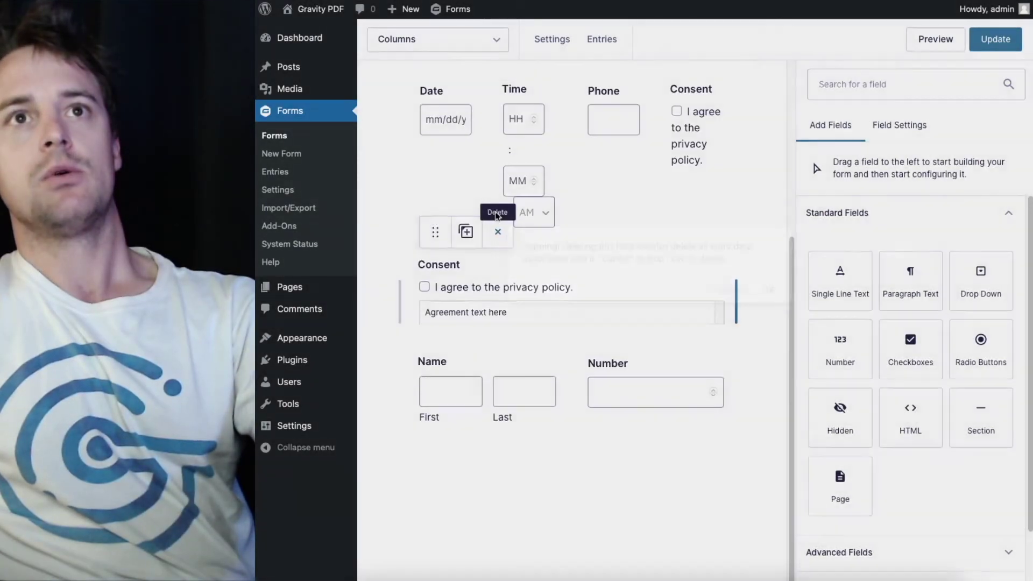
{"action": "left_click", "coordinate": [767, 290]}
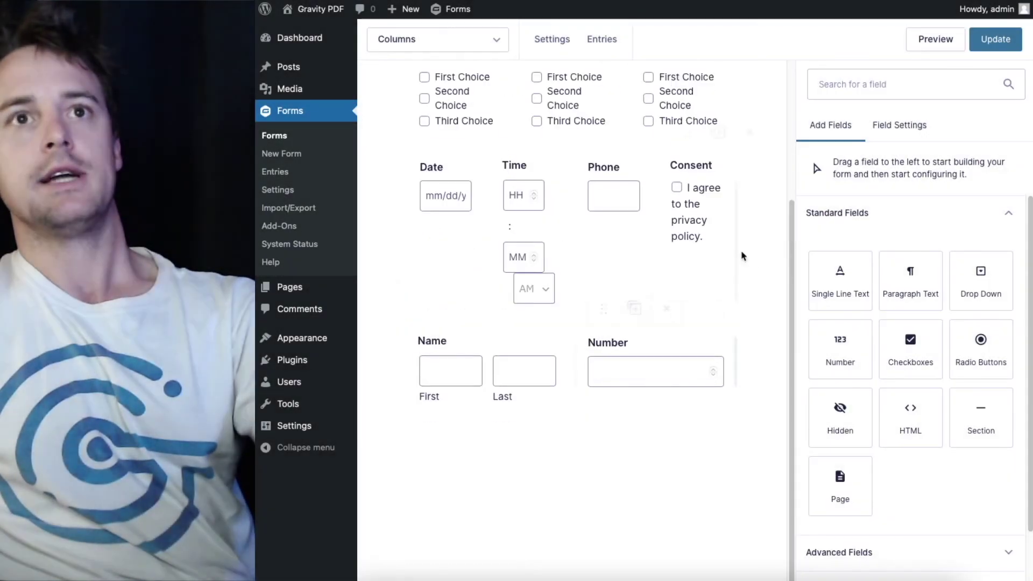
{"action": "left_click", "coordinate": [994, 41]}
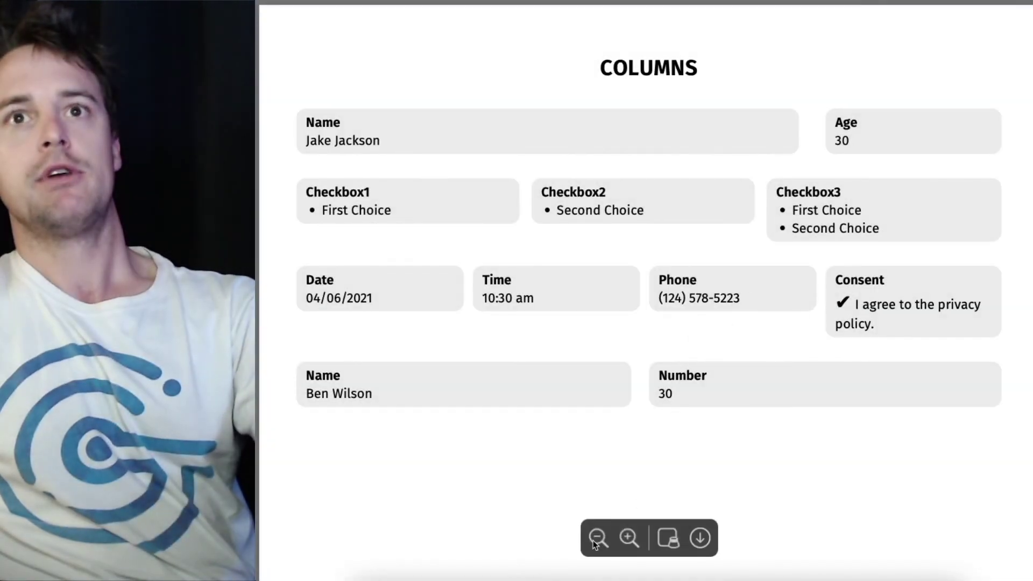
Zoom out on the refreshed PDF to see the full page without Email or Consent fields
{"action": "left_click", "coordinate": [598, 539]}
{"action": "left_click", "coordinate": [598, 538]}
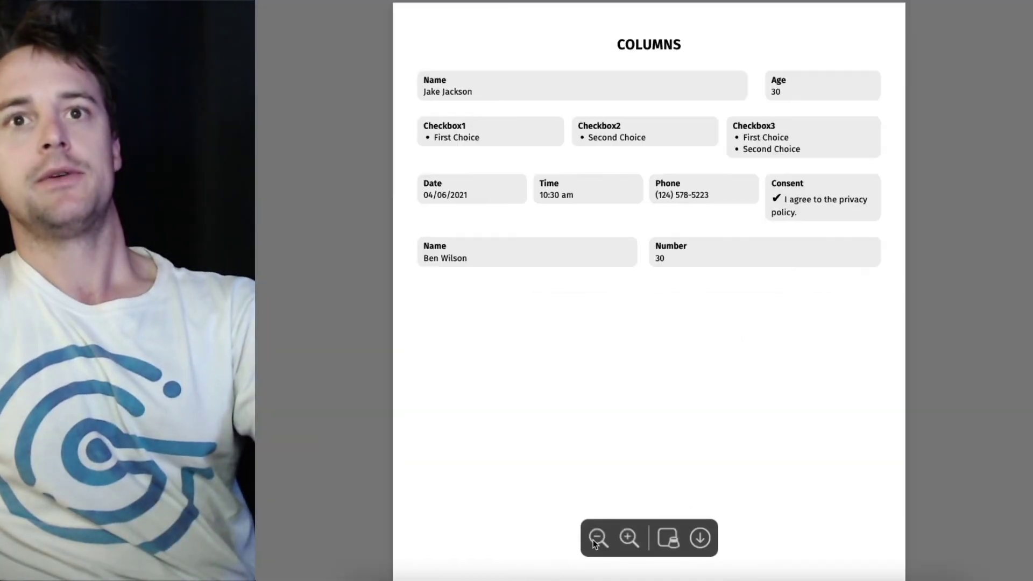
{"action": "left_click", "coordinate": [598, 538]}
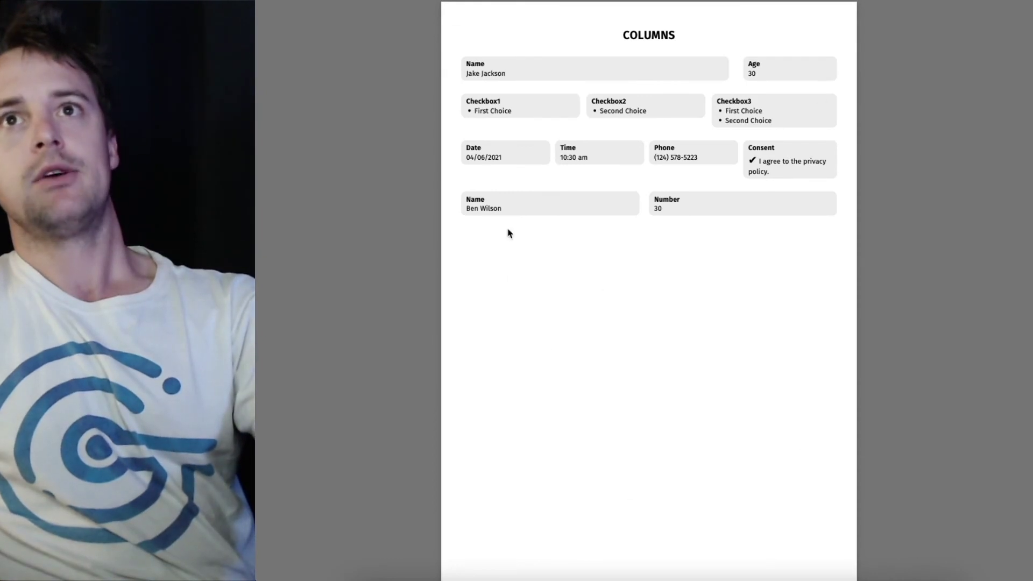